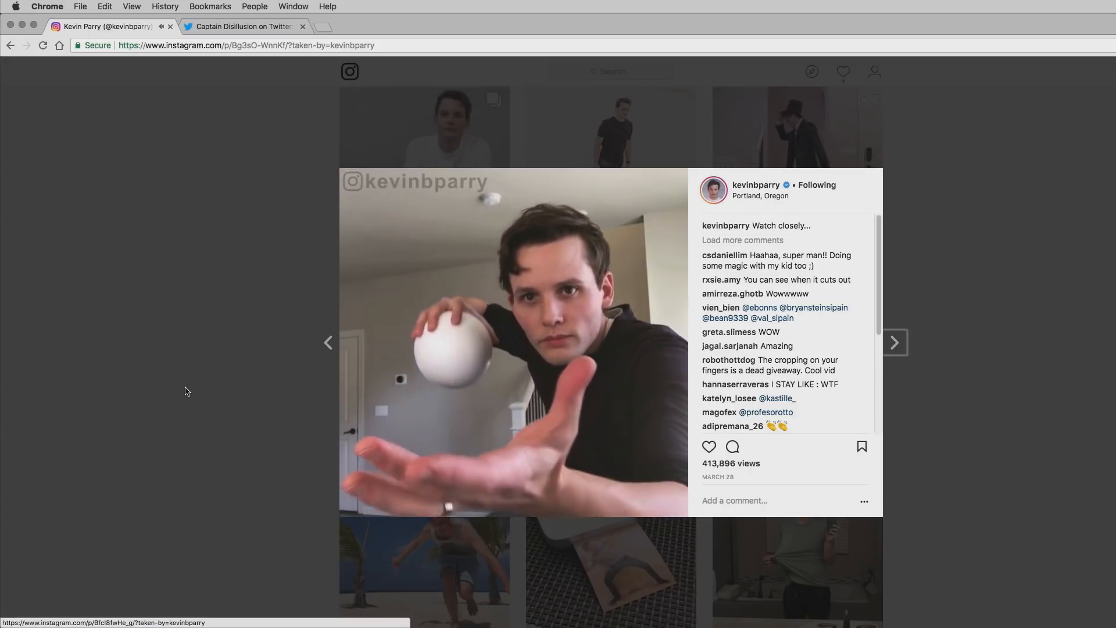
# - Play the Instagram video of the white ball trick captioned "Watch closely...", after a glance at the neighbouring post
pyautogui.press('Left')
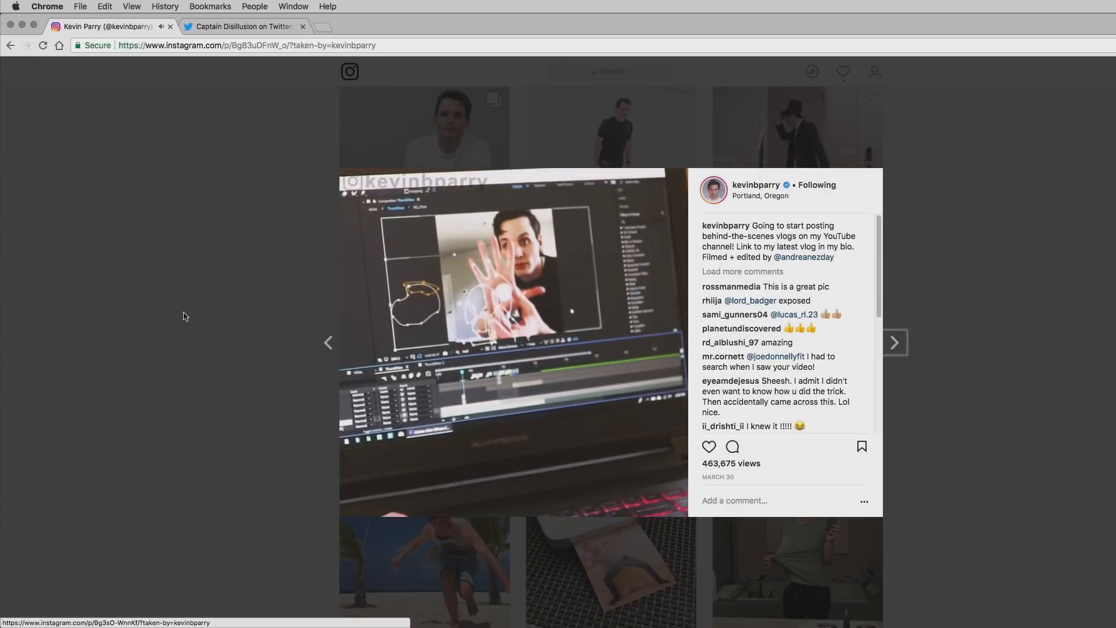
pyautogui.click(183, 317)
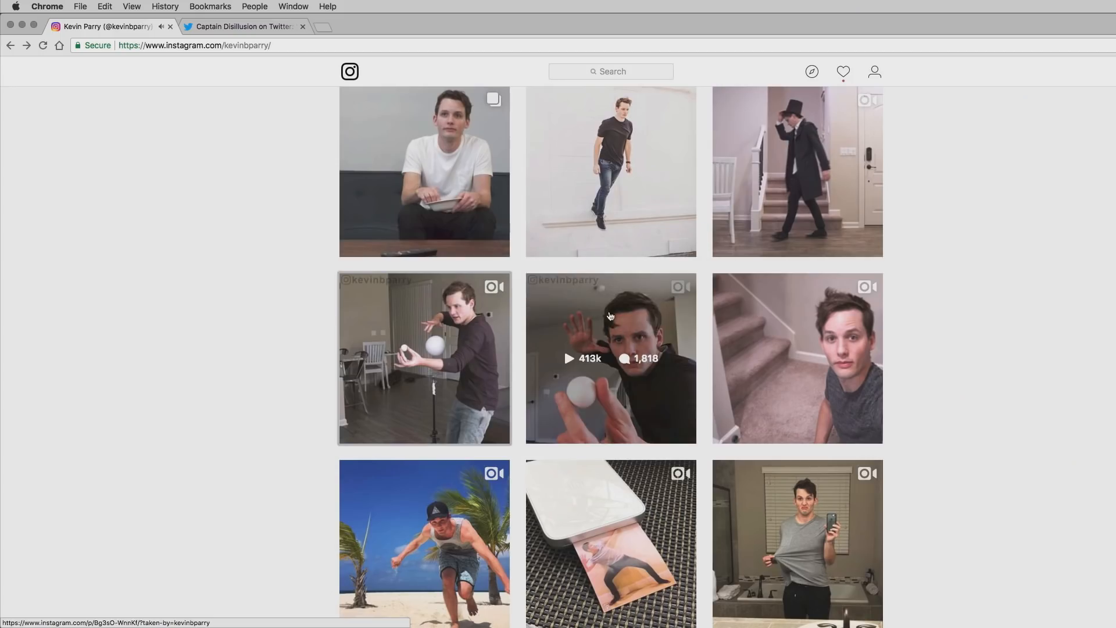
pyautogui.click(620, 316)
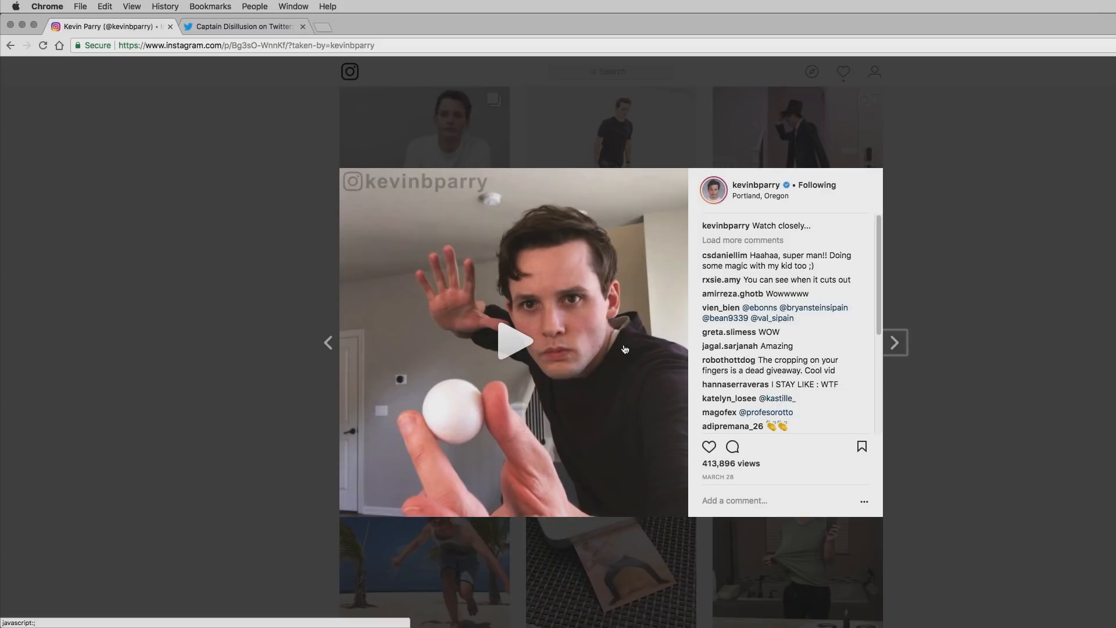
pyautogui.click(511, 351)
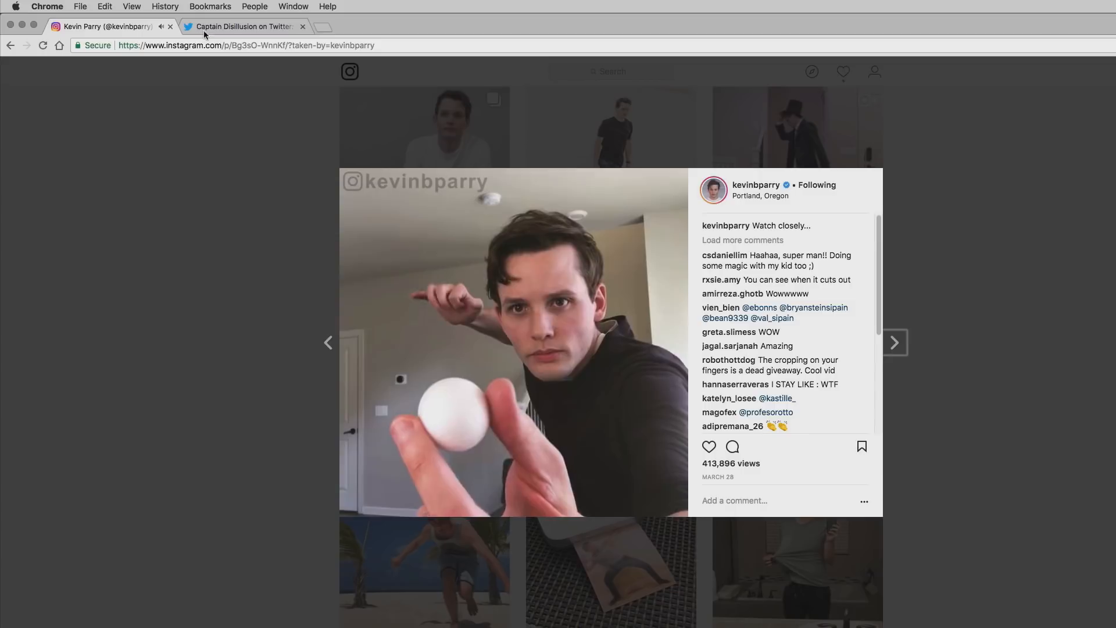
# - View the Captain Disillusion remix tweet on Twitter and switch to the After Effects project
pyautogui.click(221, 27)
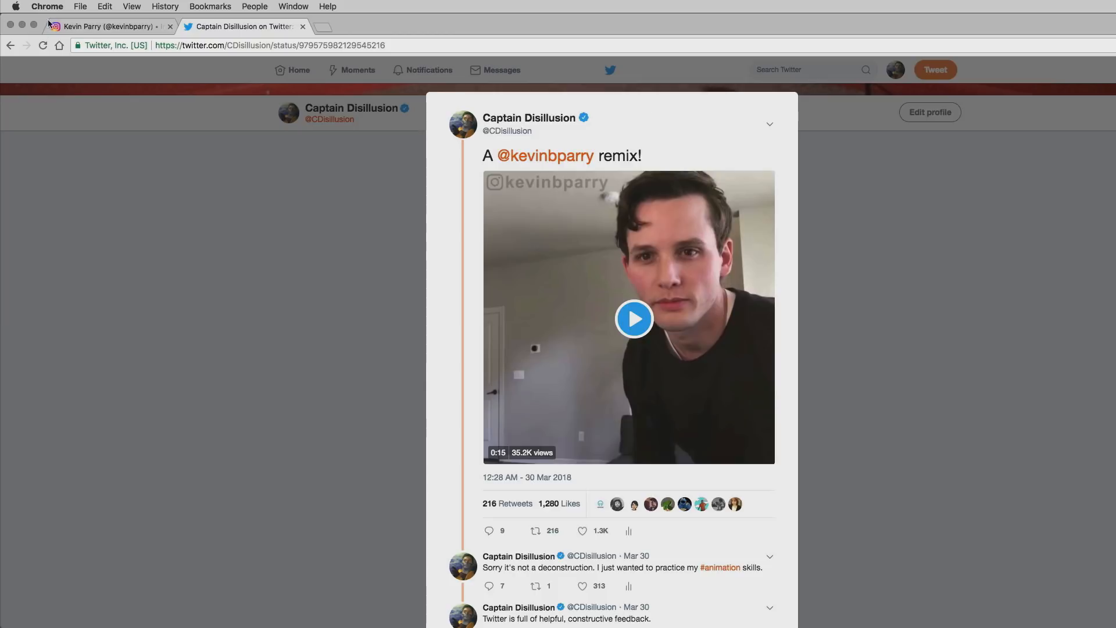
pyautogui.click(21, 25)
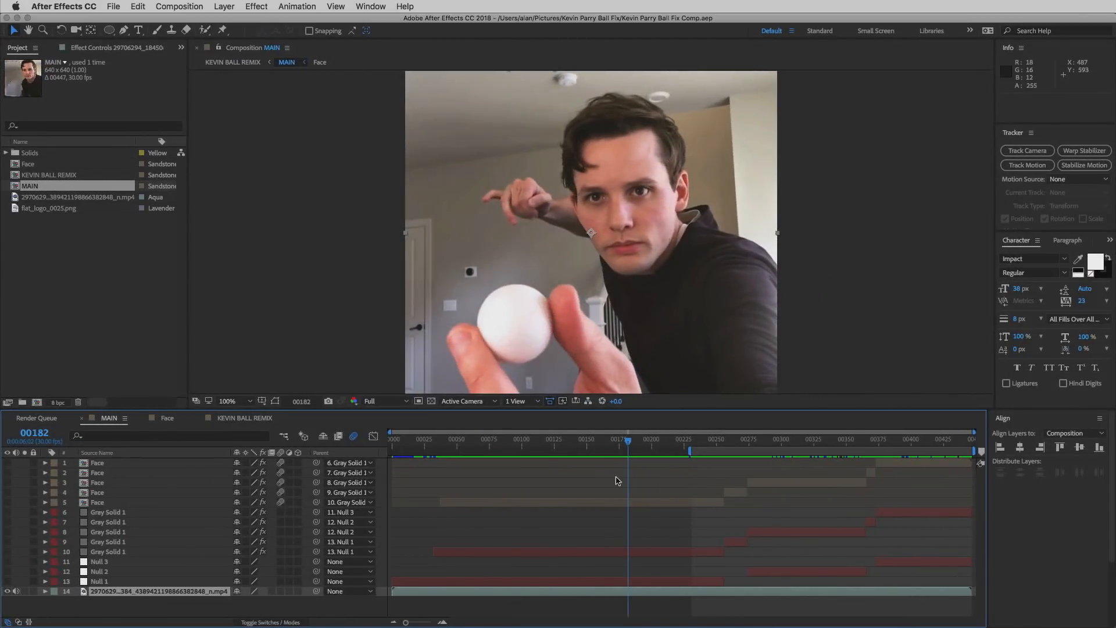
# - Scrub and play the ball footage in the MAIN composition between about frames 155 and 221 to examine the hand and ball motion
pyautogui.moveTo(628, 445); pyautogui.dragTo(630, 445)
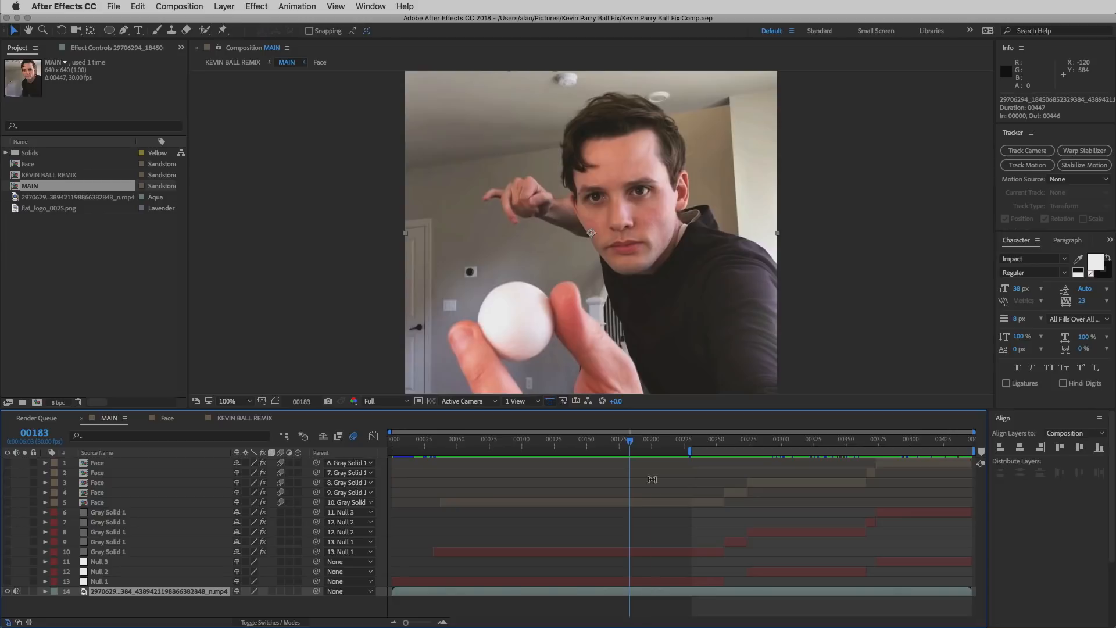
pyautogui.moveTo(628, 439)
pyautogui.mouseDown()
pyautogui.moveTo(537, 439)
pyautogui.moveTo(622, 440)
pyautogui.mouseUp()
pyautogui.press('space')
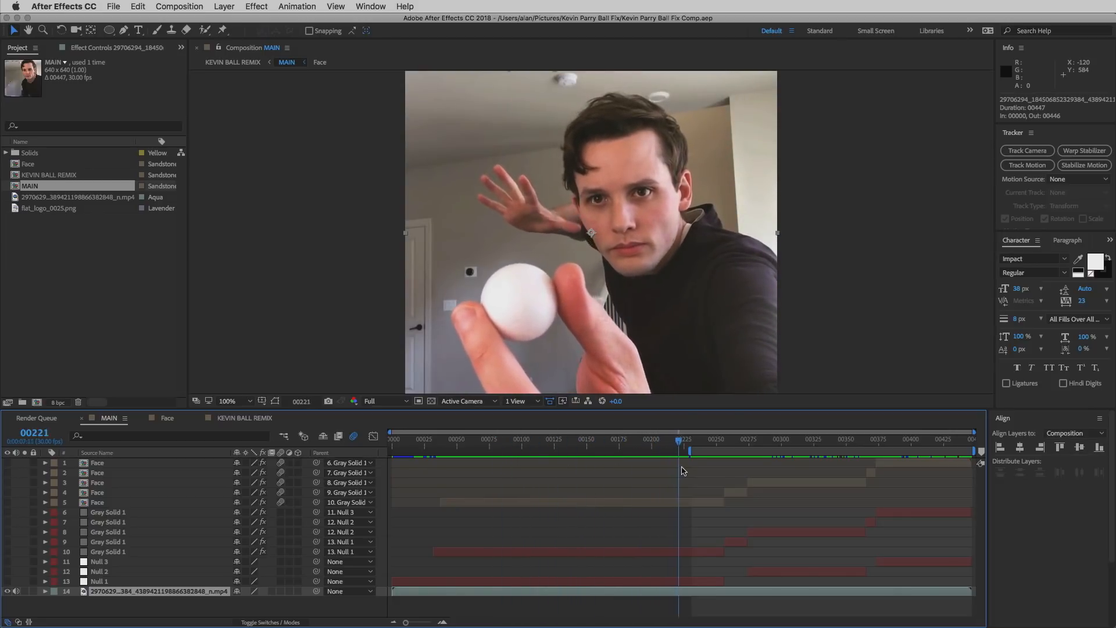
pyautogui.moveTo(702, 467); pyautogui.dragTo(611, 476)
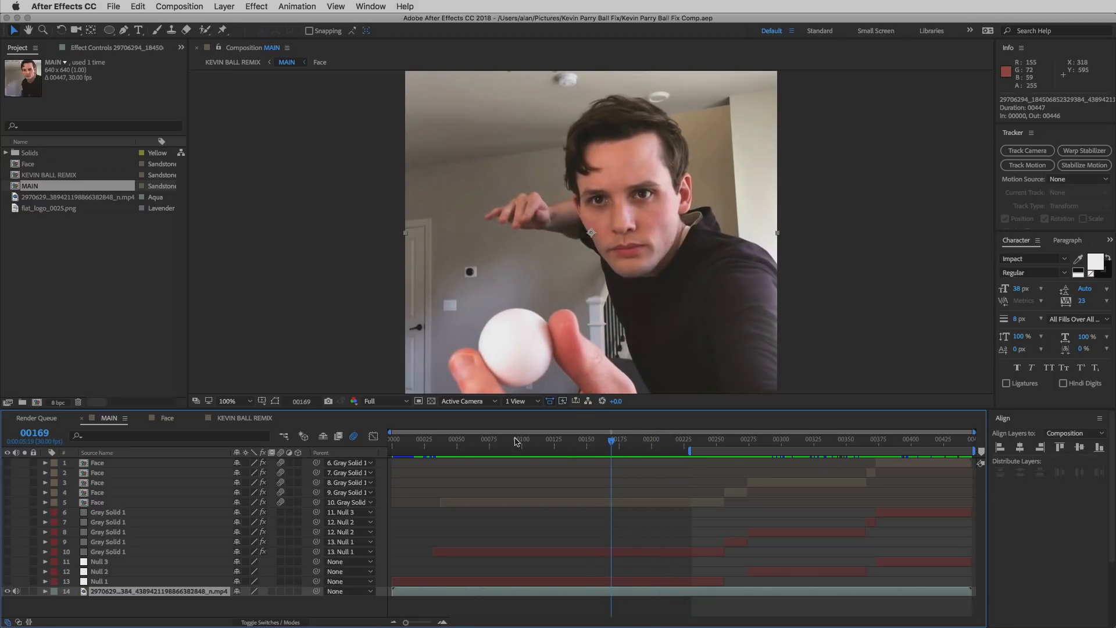
pyautogui.moveTo(482, 441); pyautogui.dragTo(595, 462)
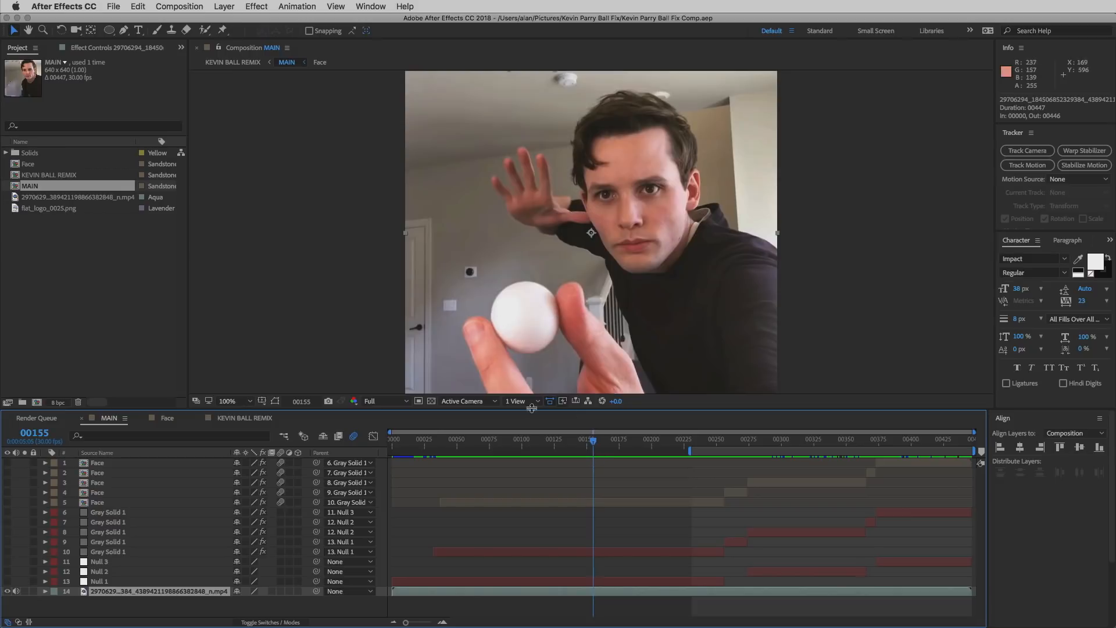
# - Examine Tracker 1's two finger track points at frame 50 in the footage layer's own view
pyautogui.moveTo(587, 436); pyautogui.dragTo(457, 449)
pyautogui.scroll(4, 610, 201)
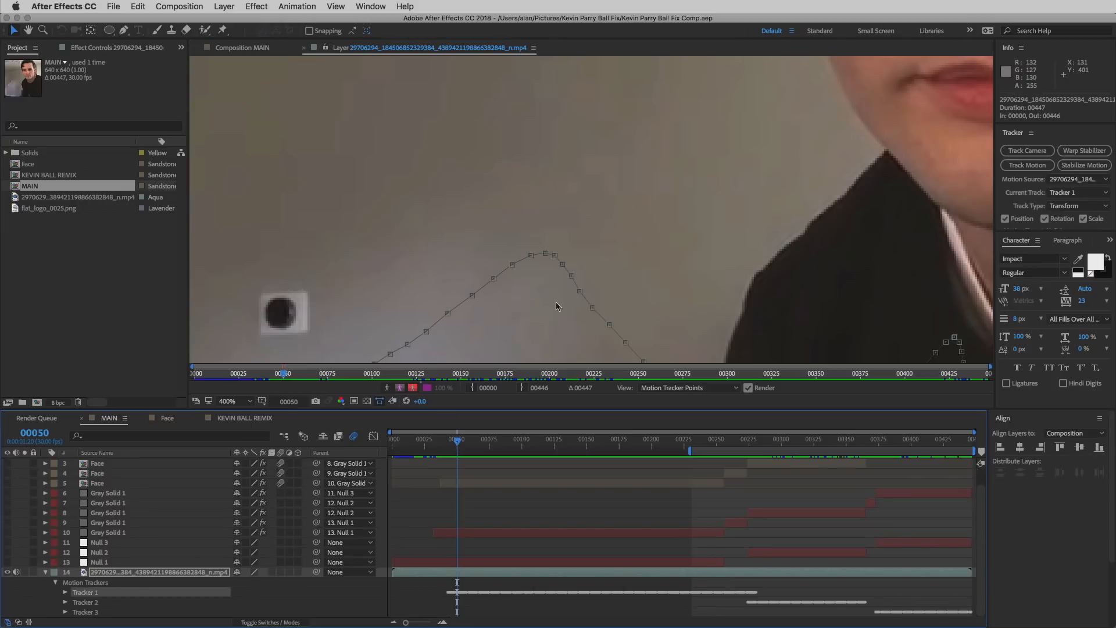
pyautogui.moveTo(709, 280); pyautogui.dragTo(472, 139)
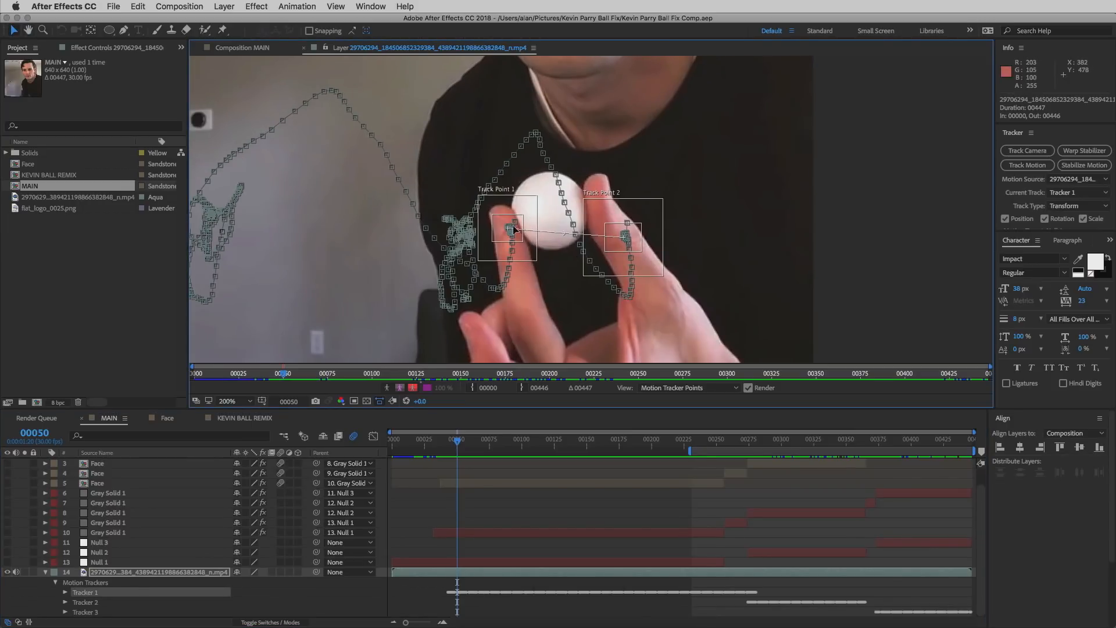
pyautogui.press('.')
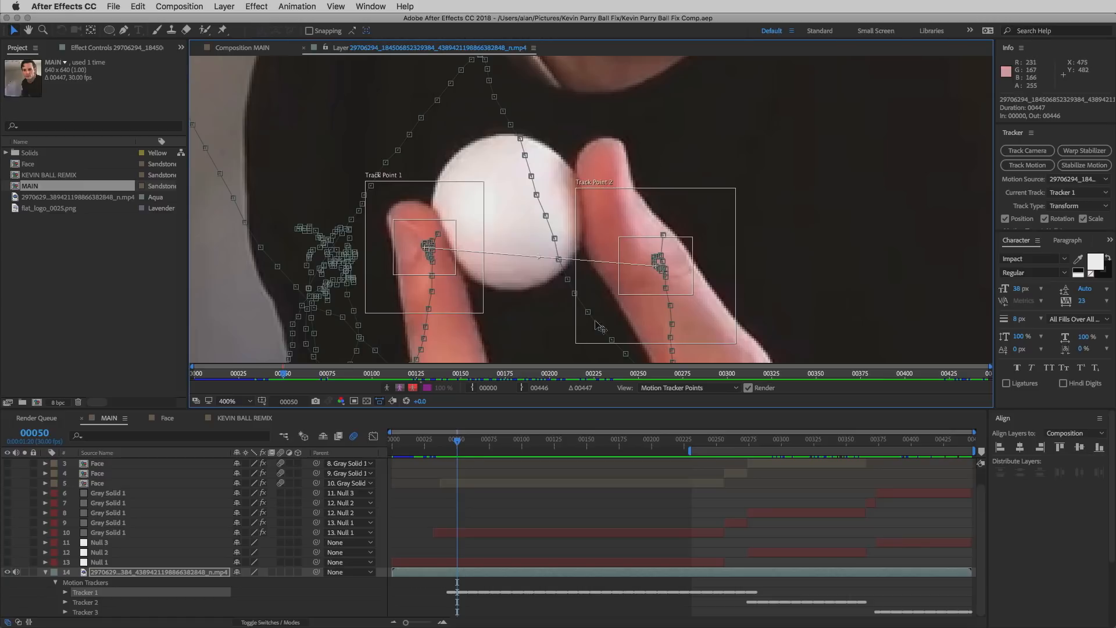
pyautogui.press(',')
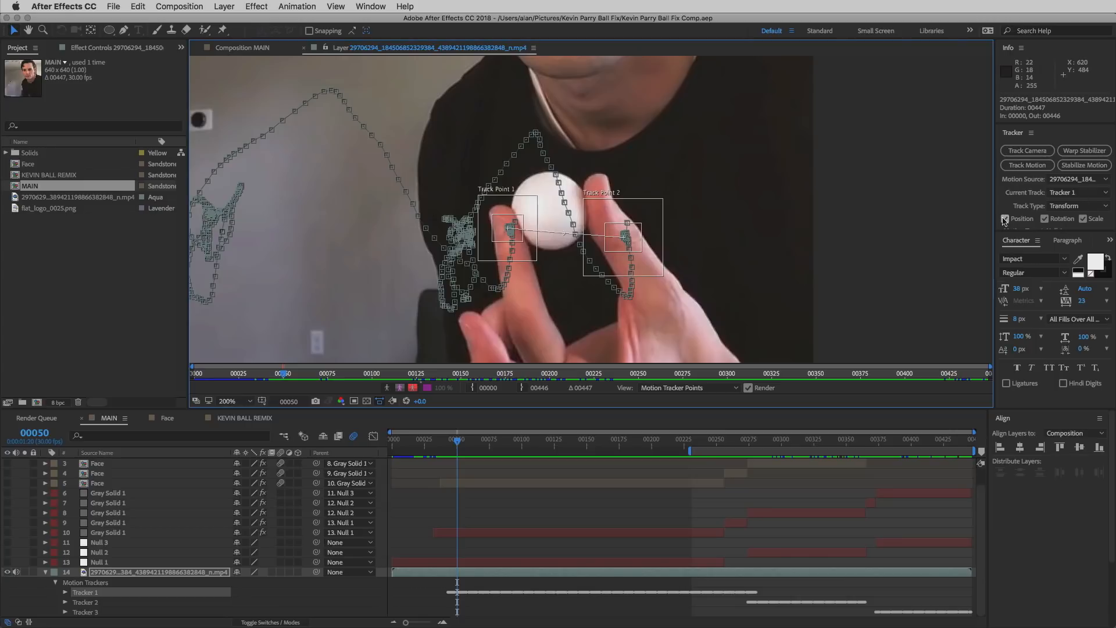
# - Scrub the footage from frame 50 to about frame 274 to examine how Tracker 1 follows the fingers holding the ball
pyautogui.moveTo(460, 445); pyautogui.dragTo(644, 460)
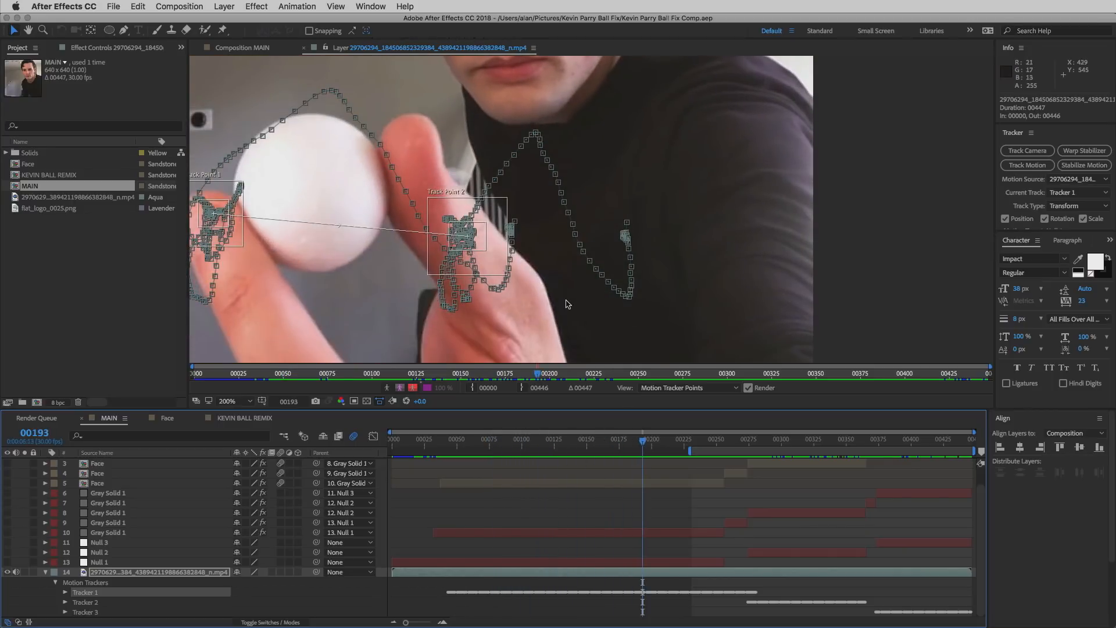
pyautogui.scroll(-1, 550, 281)
pyautogui.moveTo(550, 279); pyautogui.dragTo(604, 325)
pyautogui.moveTo(688, 444); pyautogui.dragTo(726, 446)
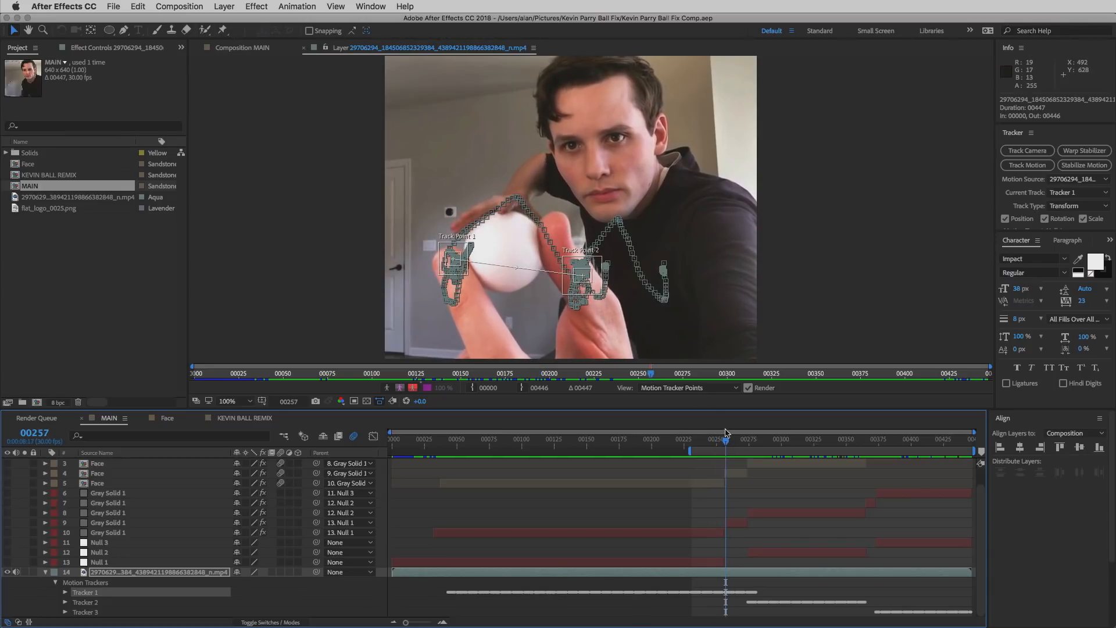
pyautogui.moveTo(726, 443)
pyautogui.mouseDown()
pyautogui.moveTo(742, 440)
pyautogui.moveTo(733, 443)
pyautogui.mouseUp()
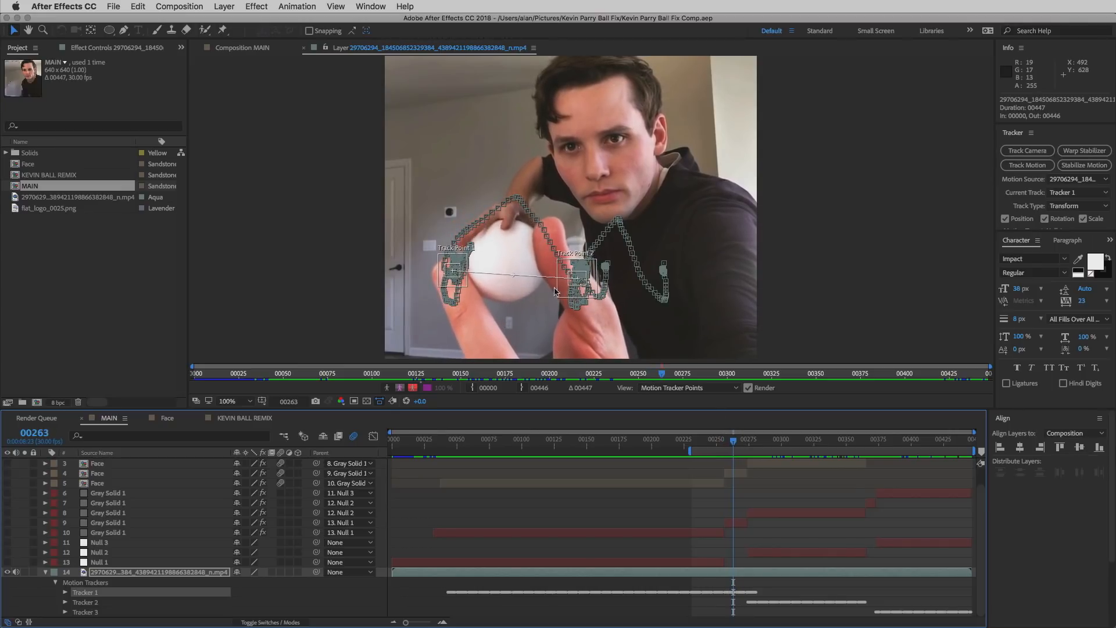
pyautogui.press('.')
pyautogui.moveTo(464, 262); pyautogui.dragTo(523, 172)
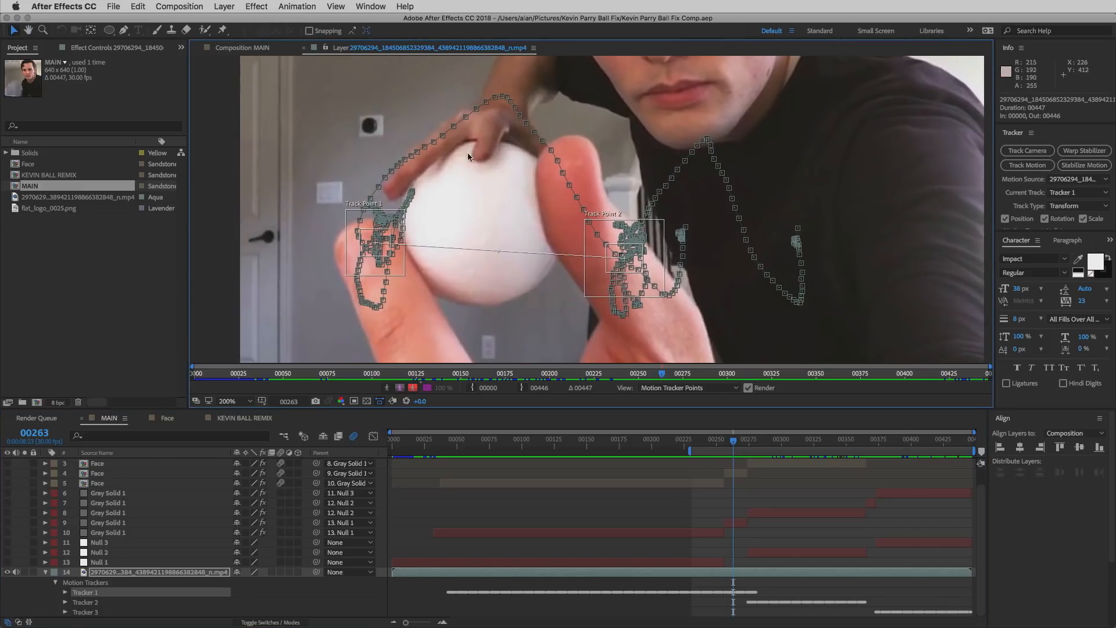
pyautogui.click(736, 443)
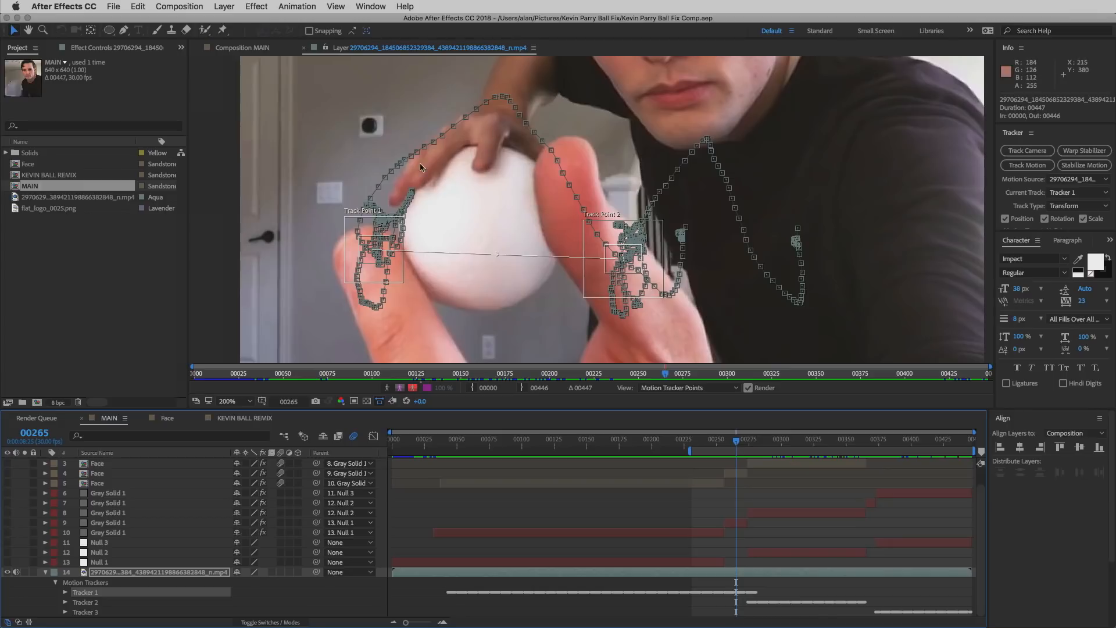
pyautogui.moveTo(737, 442); pyautogui.dragTo(752, 442)
# - Select Tracker 2 and scrub to frame 371 to examine its single track point on the hand lifting off the ball
pyautogui.click(84, 603)
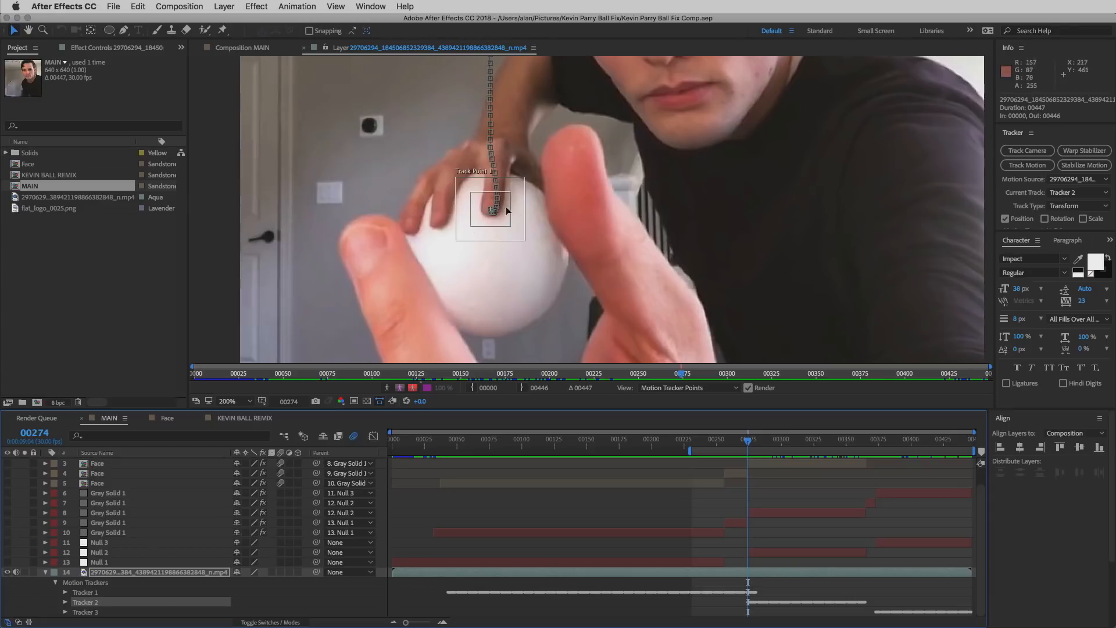
pyautogui.scroll(-1, 502, 216)
pyautogui.moveTo(508, 229); pyautogui.dragTo(541, 267)
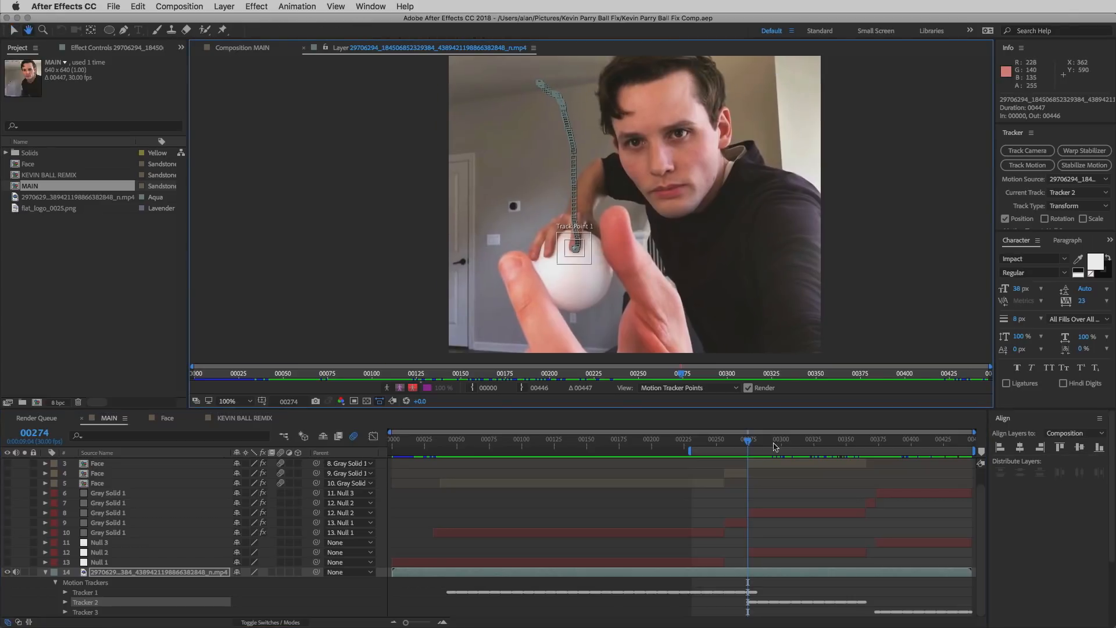
pyautogui.moveTo(748, 442); pyautogui.dragTo(770, 443)
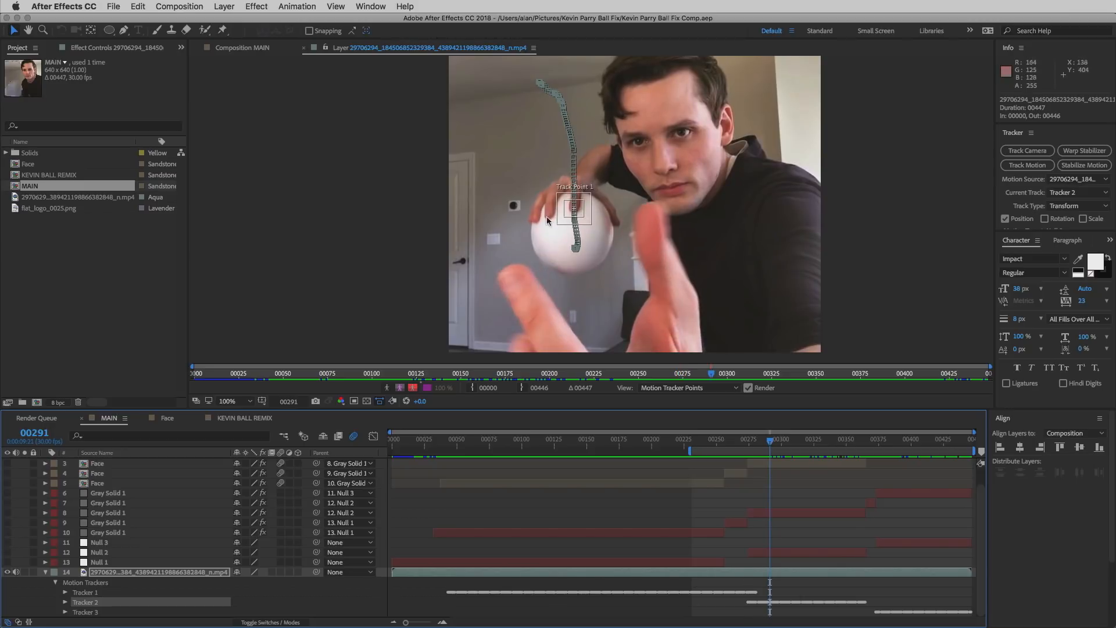
pyautogui.press('.')
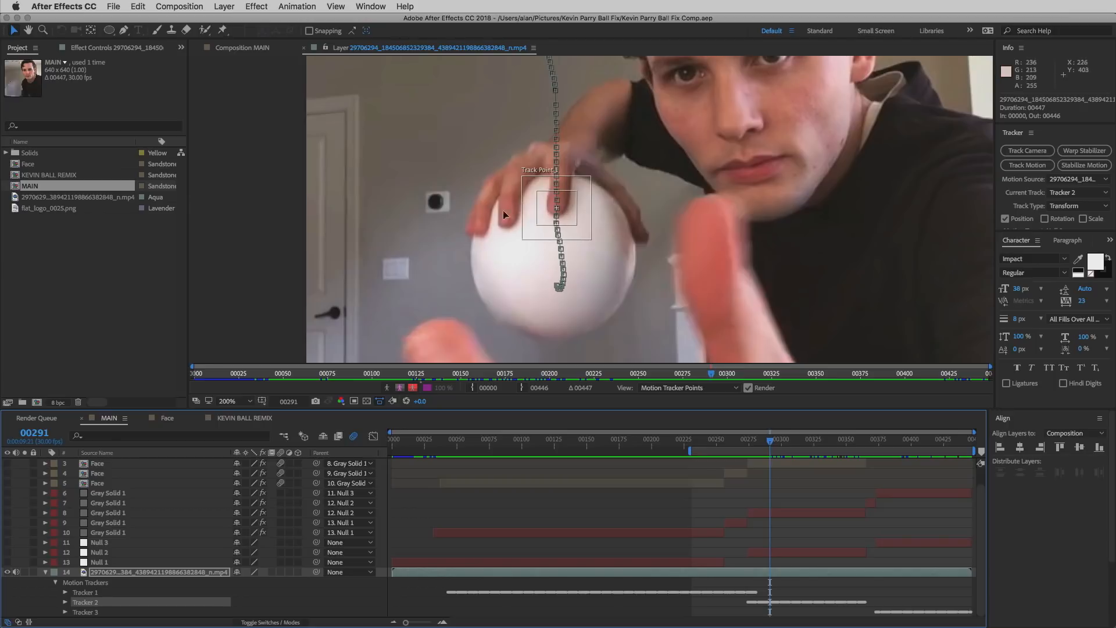
pyautogui.moveTo(776, 444); pyautogui.dragTo(797, 444)
pyautogui.moveTo(720, 134); pyautogui.dragTo(715, 228)
pyautogui.press(',')
pyautogui.moveTo(812, 441); pyautogui.dragTo(874, 450)
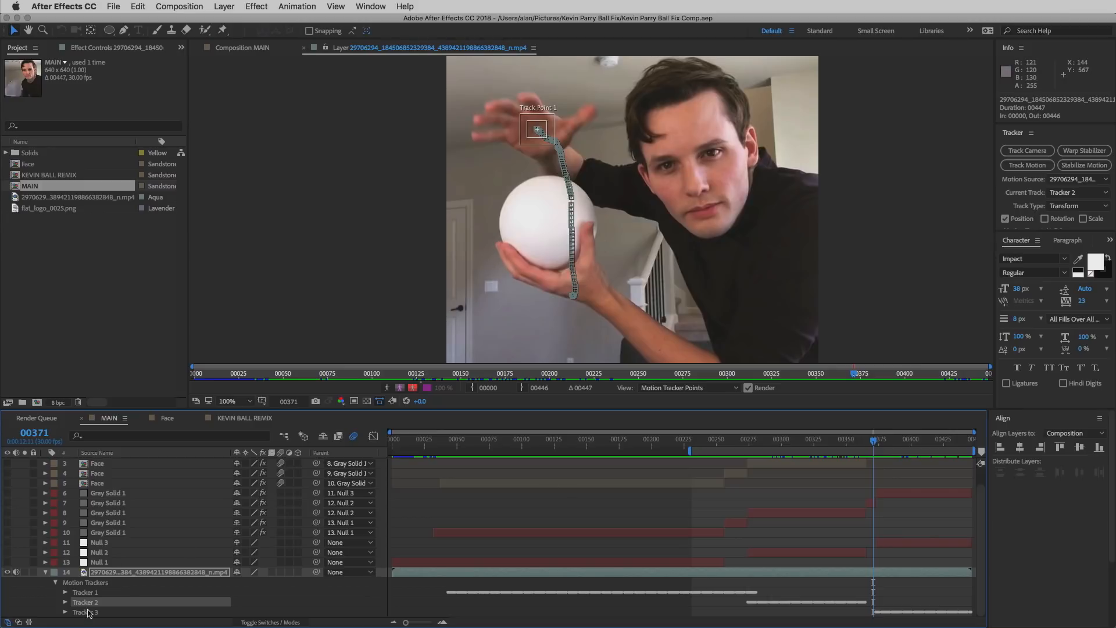
# - Select Tracker 3, examine its two track points through the final frame 446, and return to the MAIN composition view
pyautogui.click(87, 612)
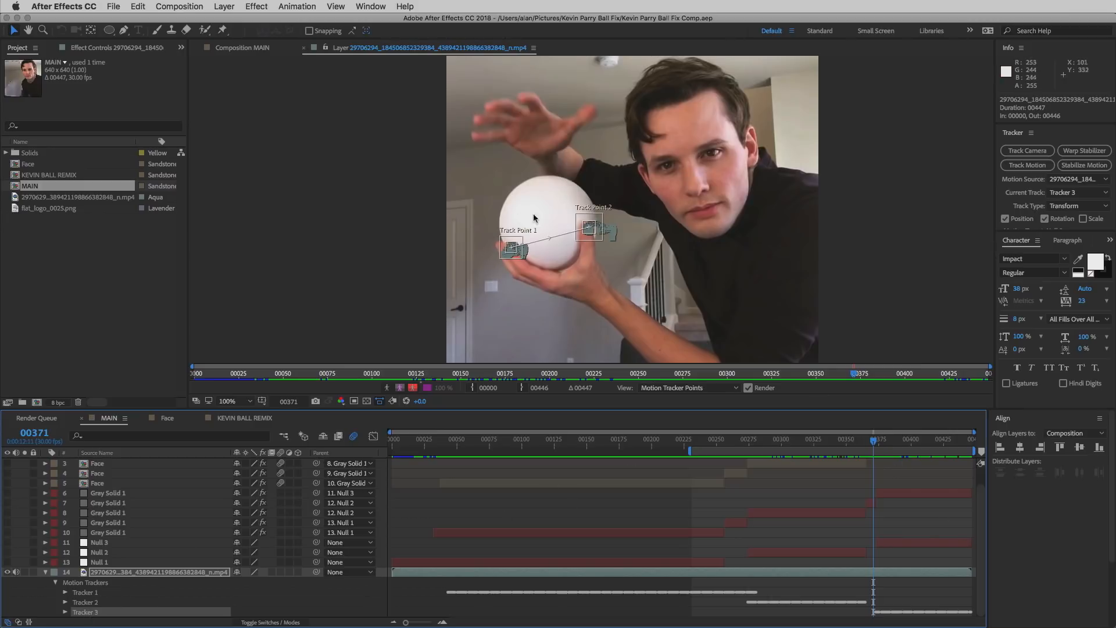
pyautogui.moveTo(883, 444); pyautogui.dragTo(1003, 447)
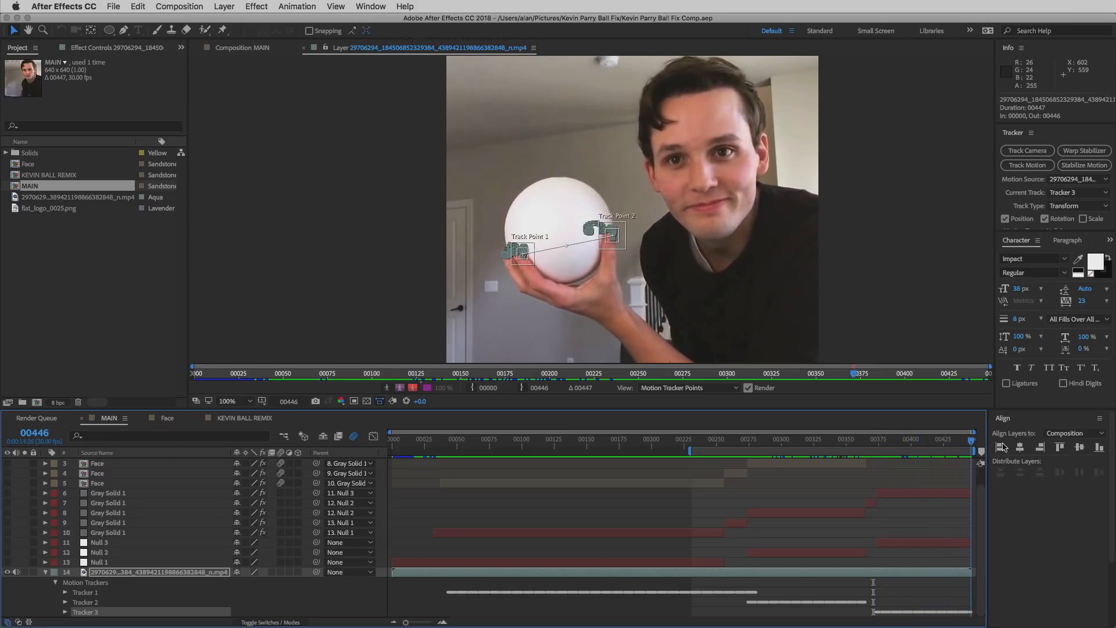
pyautogui.click(304, 49)
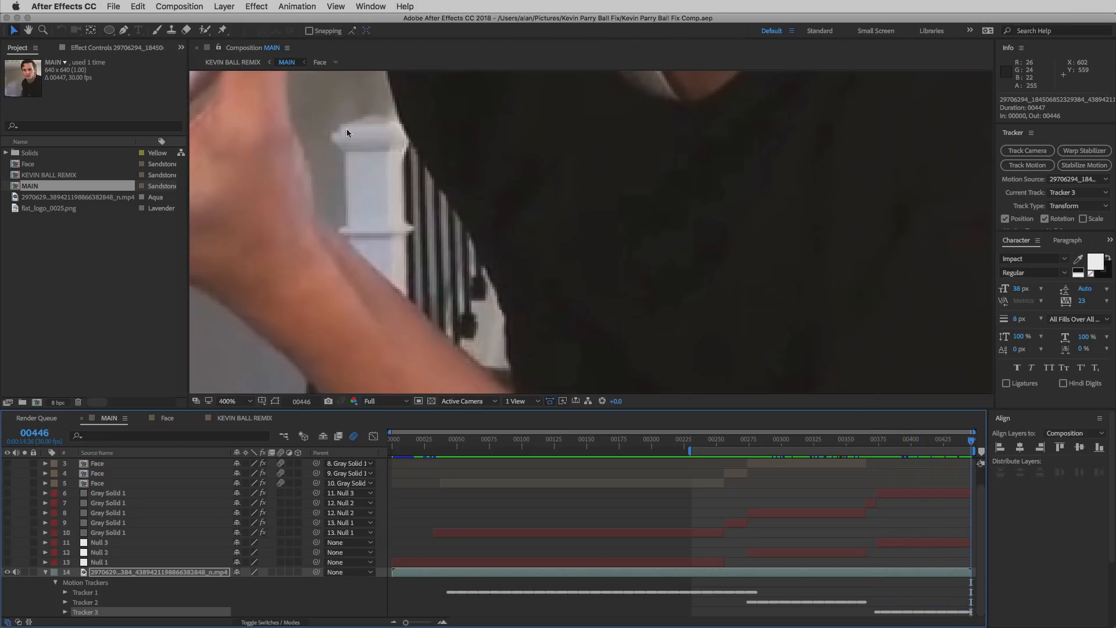
# - Make Null 1, Null 2 and Null 3 visible and scrub through the MAIN composition to check their motion
pyautogui.scroll(-2, 509, 285)
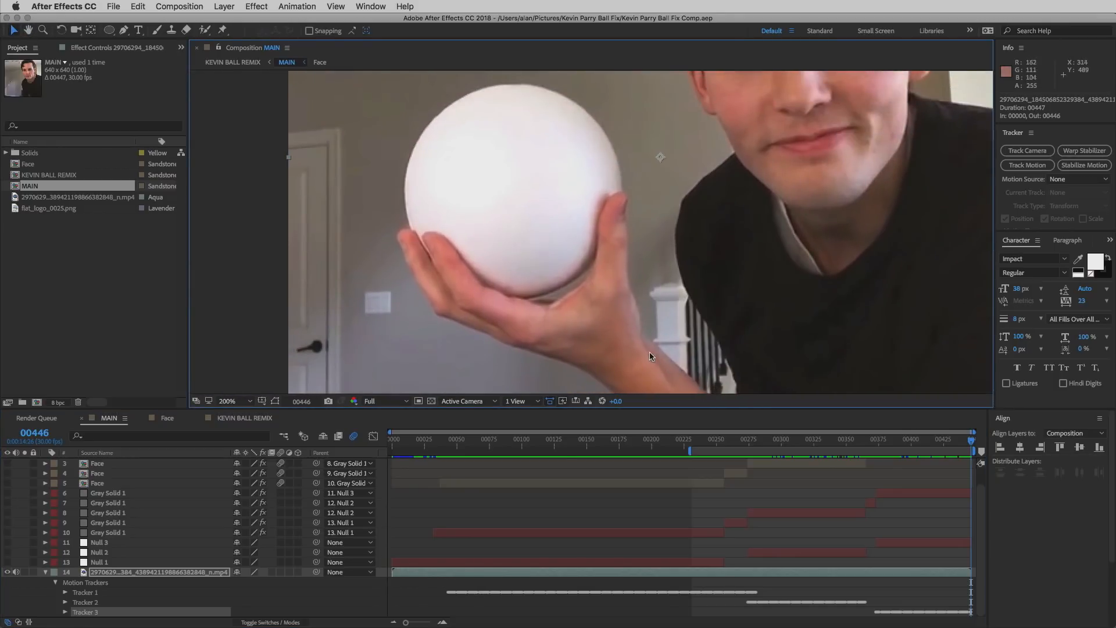
pyautogui.moveTo(7, 562); pyautogui.dragTo(7, 542)
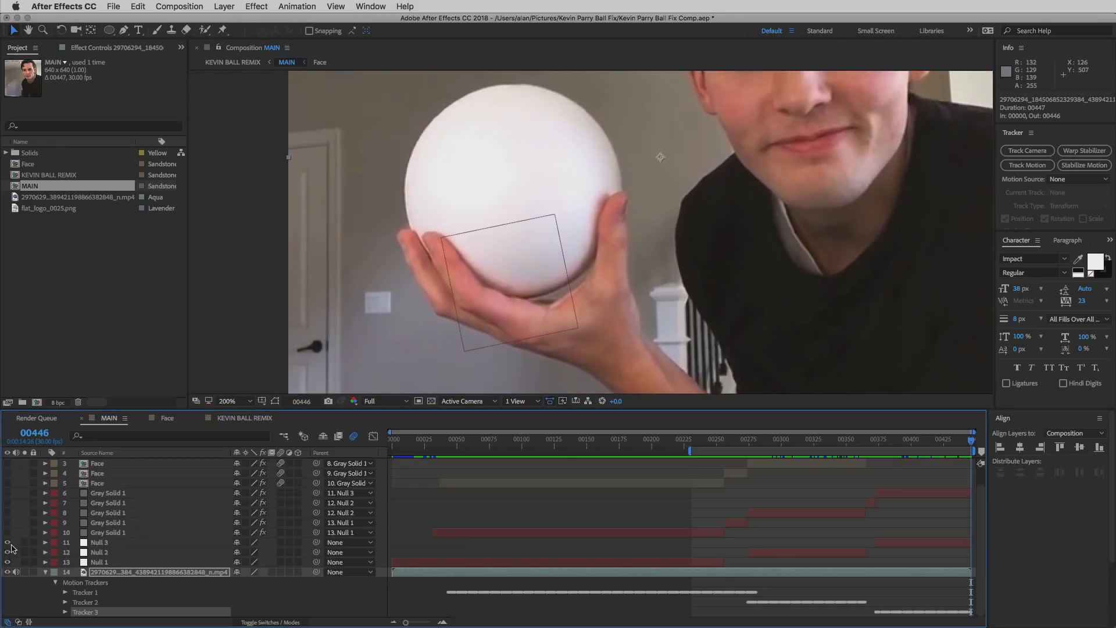
pyautogui.scroll(-1, 529, 326)
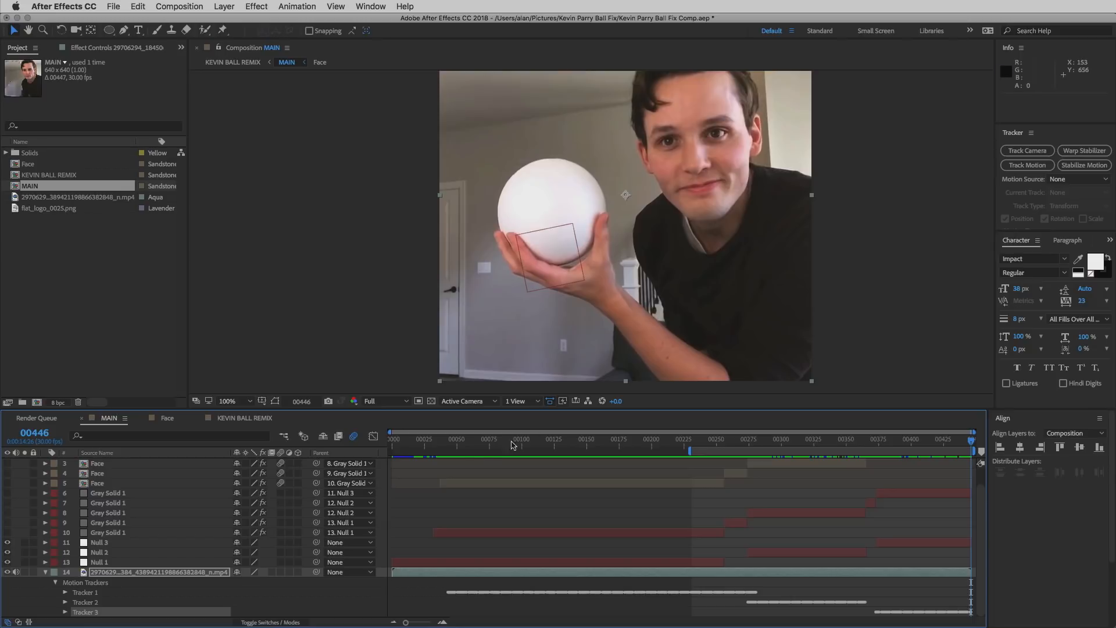
pyautogui.moveTo(465, 450); pyautogui.dragTo(938, 474)
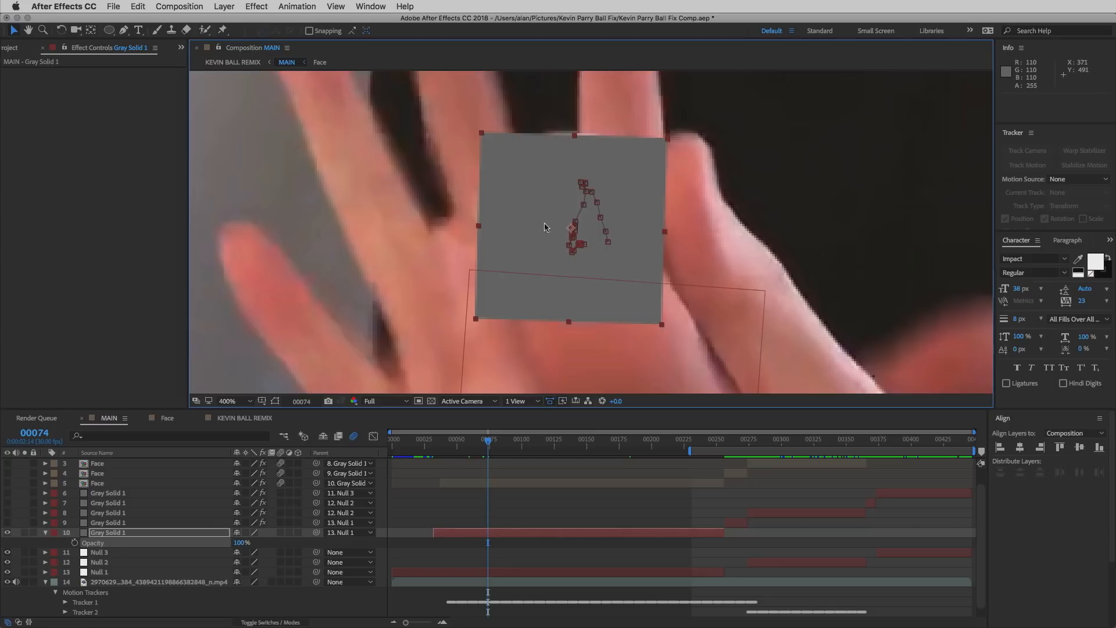
# - Set the opacity of the Gray Solid 1 on layer 10 to 50% and undo the clearing of its circular mask
pyautogui.write('50')
pyautogui.press('Return')
pyautogui.press('super+z')
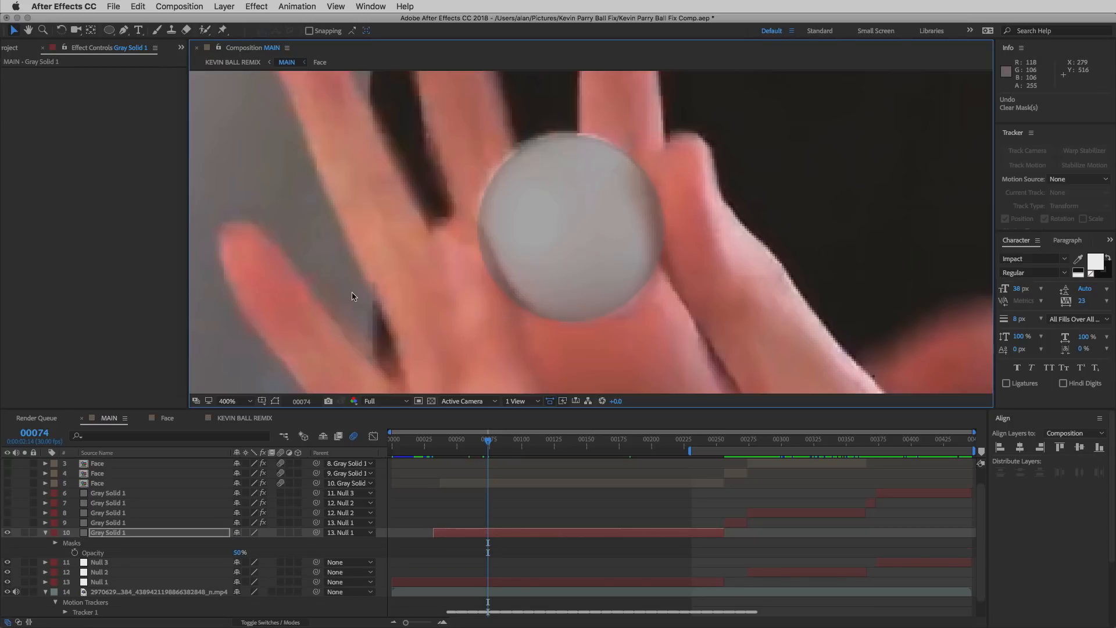
pyautogui.click(108, 32)
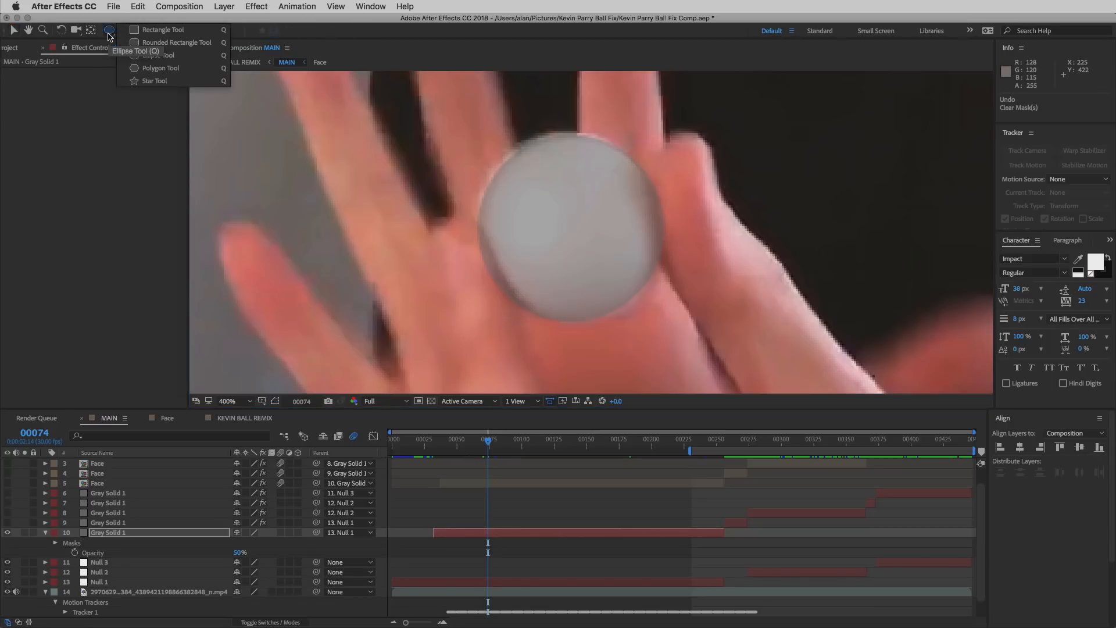
# - Undo the deletions of the Grid and red Fill effects on the layer 10 Gray Solid 1
pyautogui.press('super+z')
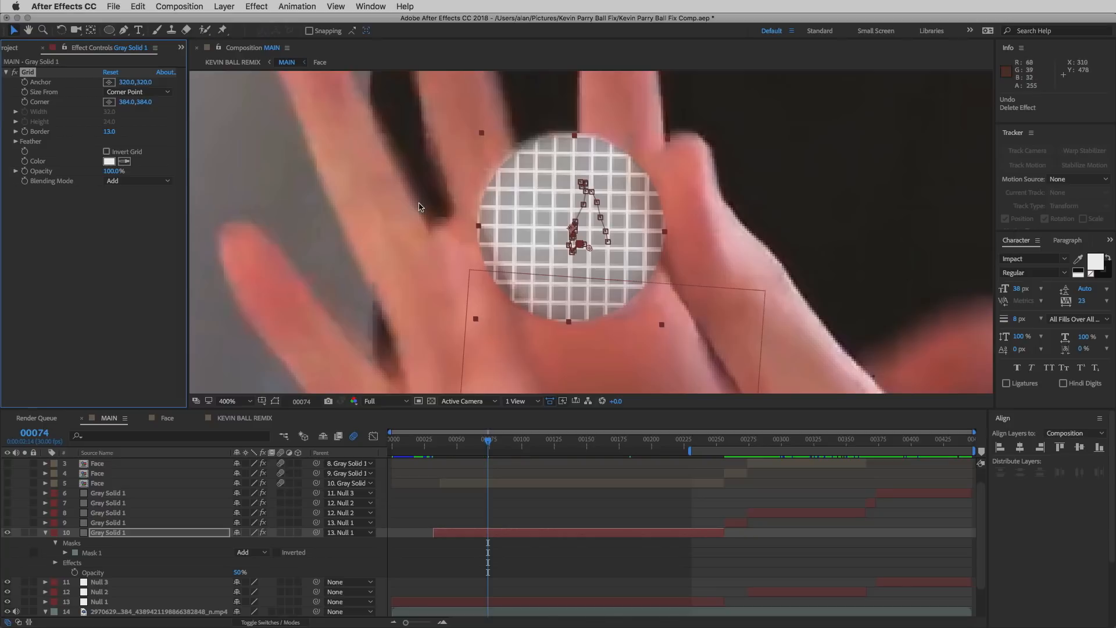
pyautogui.press('super+z')
pyautogui.press(',')
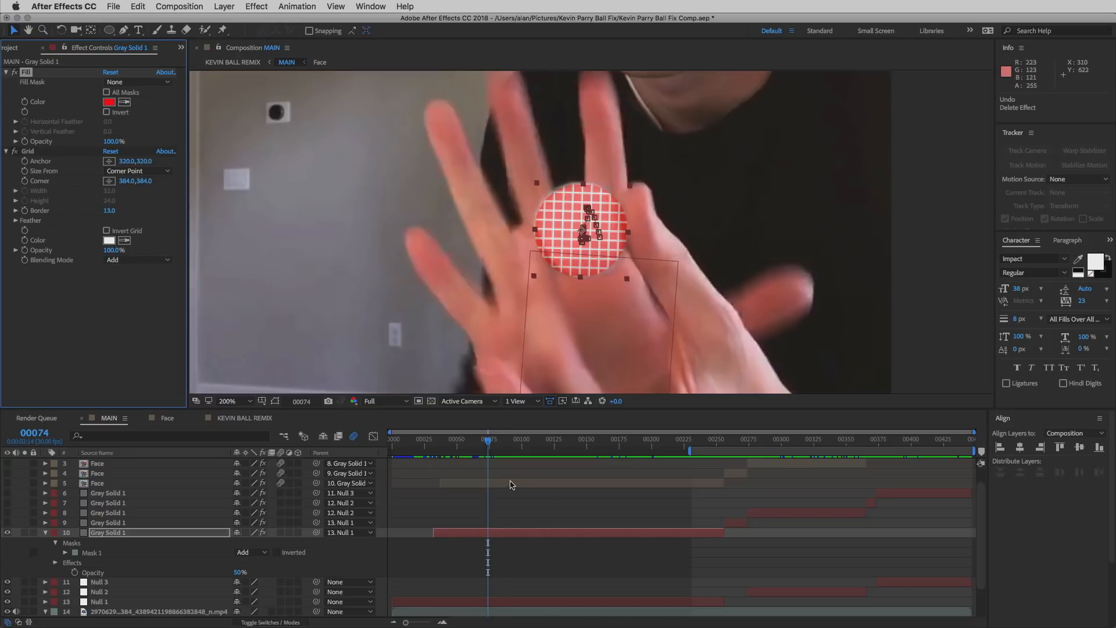
# - Reveal the Position and Scale keyframes of the layer 10 Gray Solid 1 and scrub along its track to frame 257
pyautogui.press(',')
pyautogui.moveTo(487, 445); pyautogui.dragTo(525, 442)
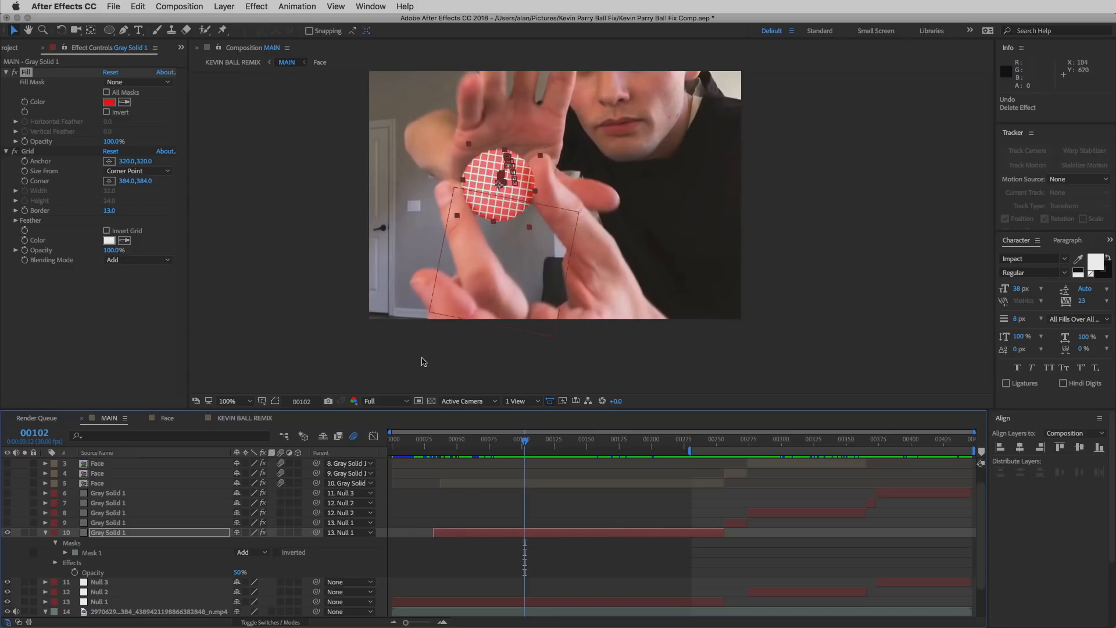
pyautogui.press('u')
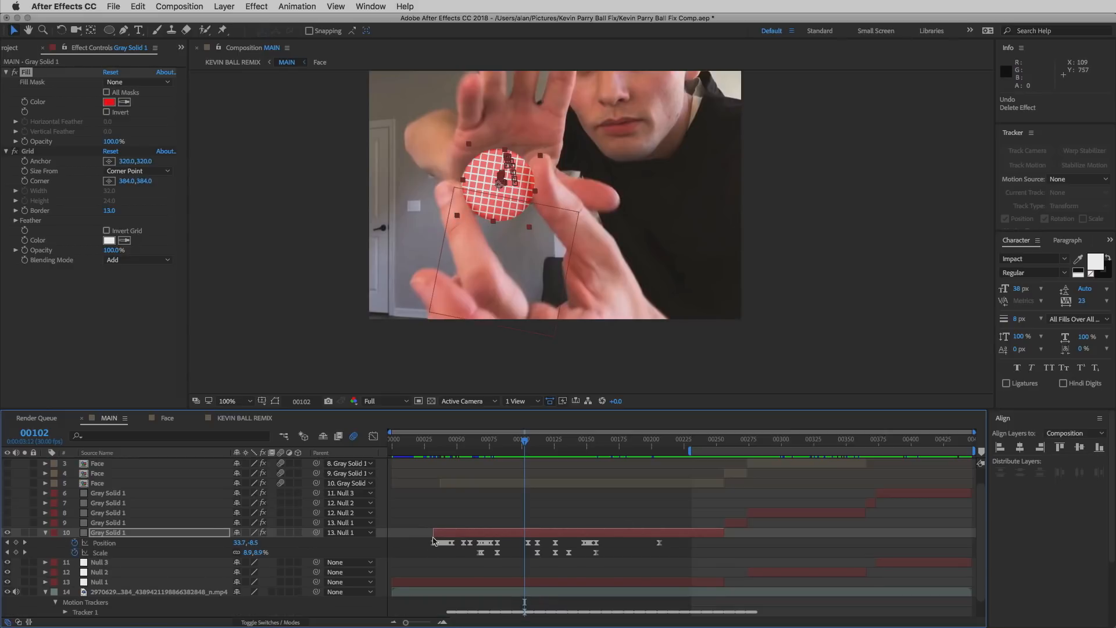
pyautogui.press('F2')
pyautogui.moveTo(524, 443); pyautogui.dragTo(526, 454)
pyautogui.press('.')
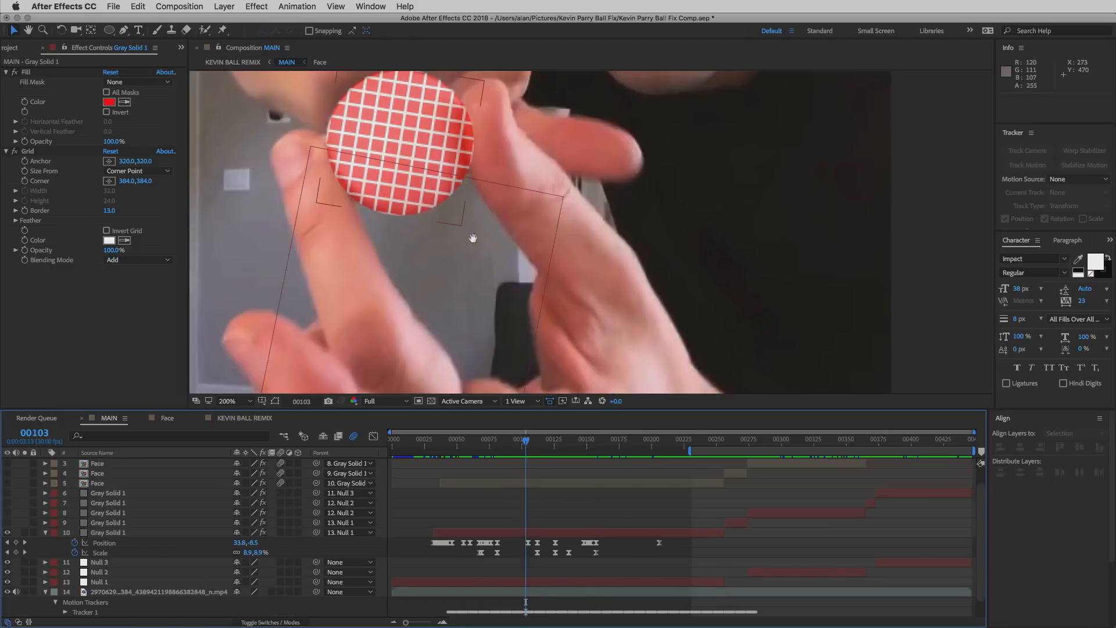
pyautogui.moveTo(466, 215); pyautogui.dragTo(495, 286)
pyautogui.moveTo(528, 444); pyautogui.dragTo(726, 472)
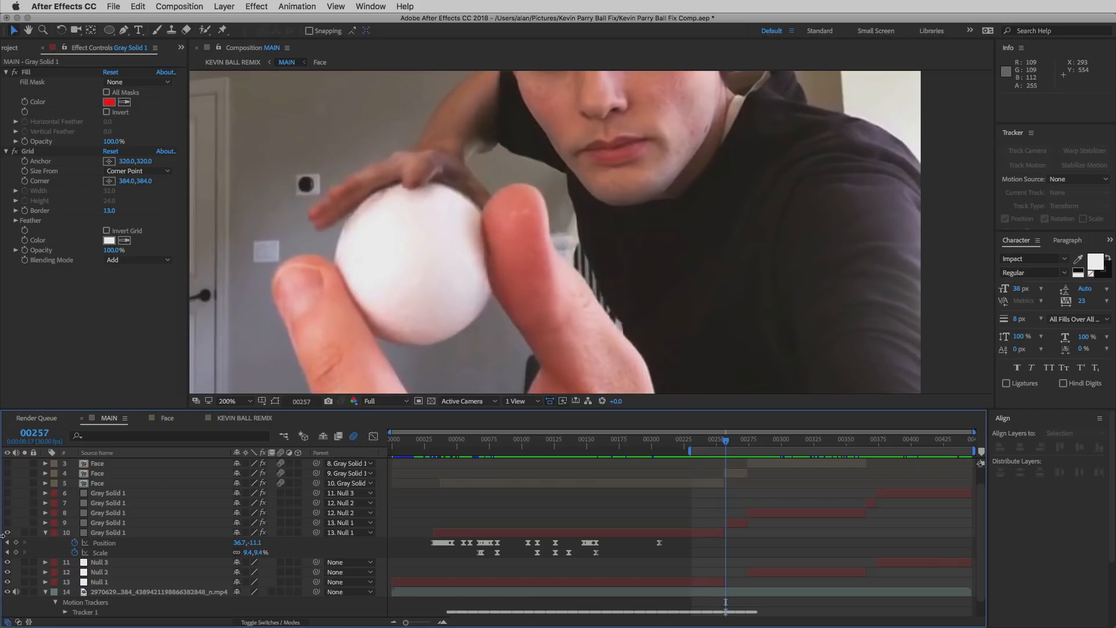
# - Make the Gray Solid 1 layers 6 to 9 visible and check the tracked grid up to frame 273
pyautogui.moveTo(5, 532); pyautogui.dragTo(7, 522)
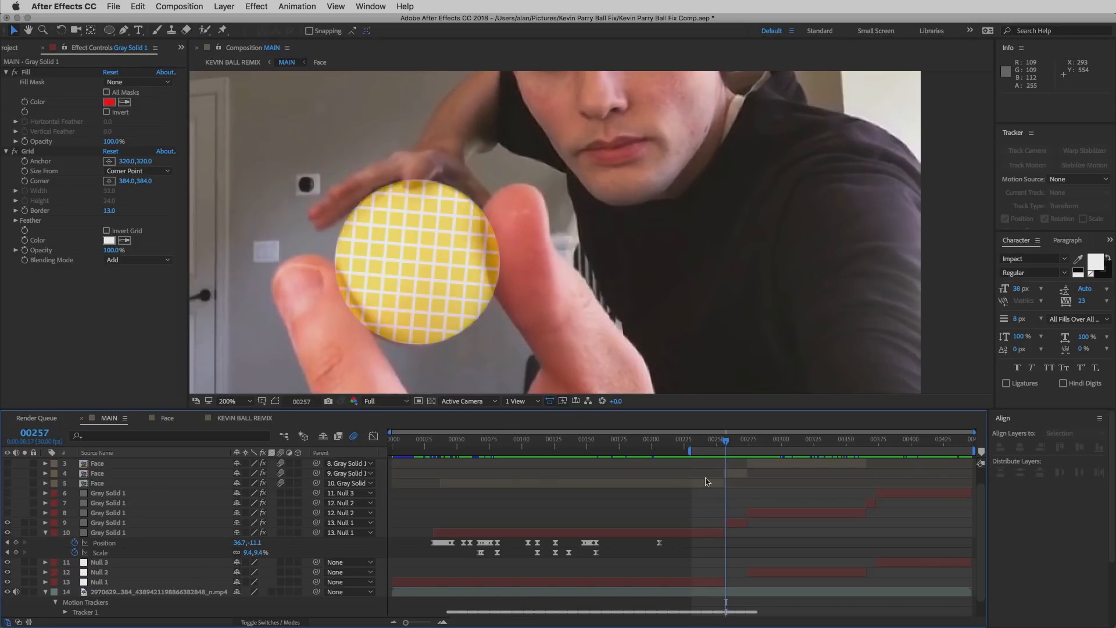
pyautogui.moveTo(726, 441); pyautogui.dragTo(747, 440)
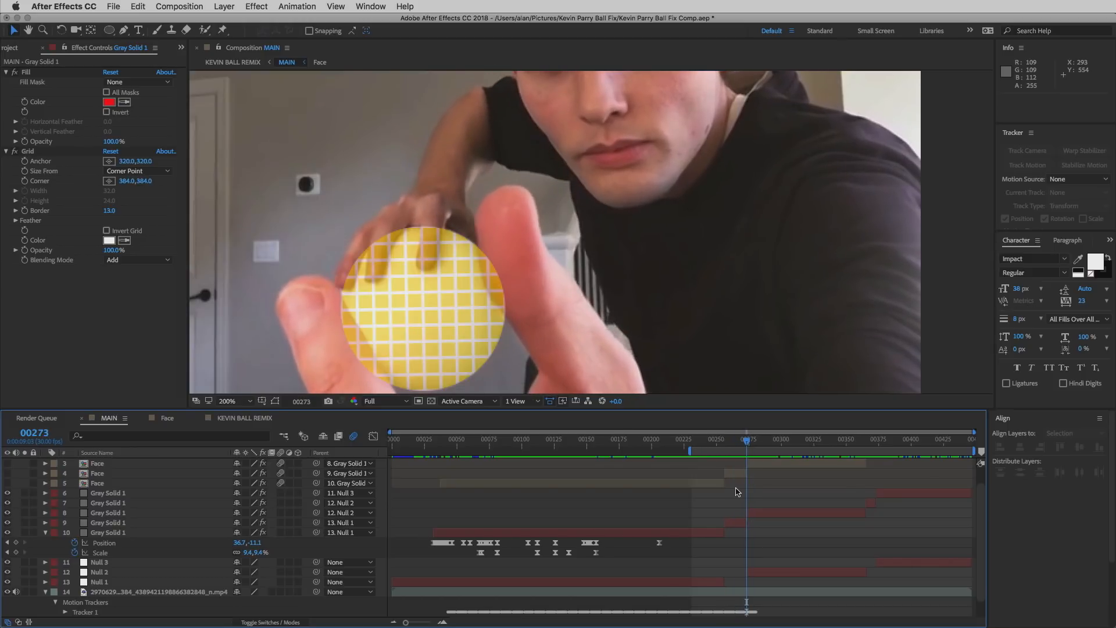
pyautogui.press(',')
pyautogui.moveTo(602, 294); pyautogui.dragTo(640, 280)
# - Select the layer 10 Gray Solid 1 and scrub through the MAIN composition, stopping at frame 92
pyautogui.moveTo(749, 442); pyautogui.dragTo(513, 466)
pyautogui.click(589, 533)
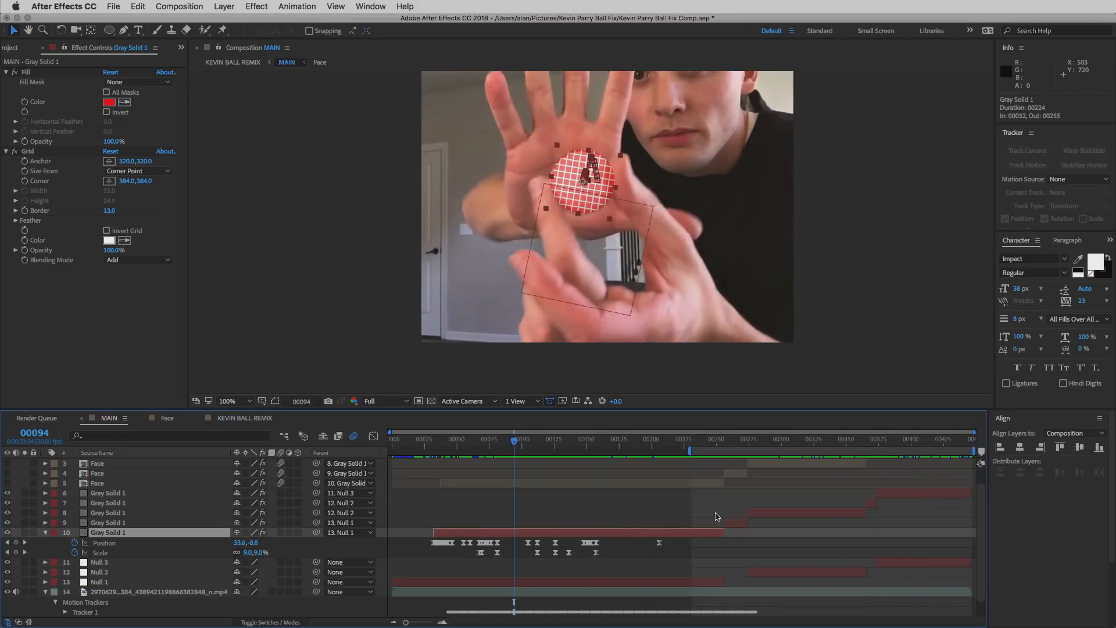
pyautogui.moveTo(702, 443); pyautogui.dragTo(876, 460)
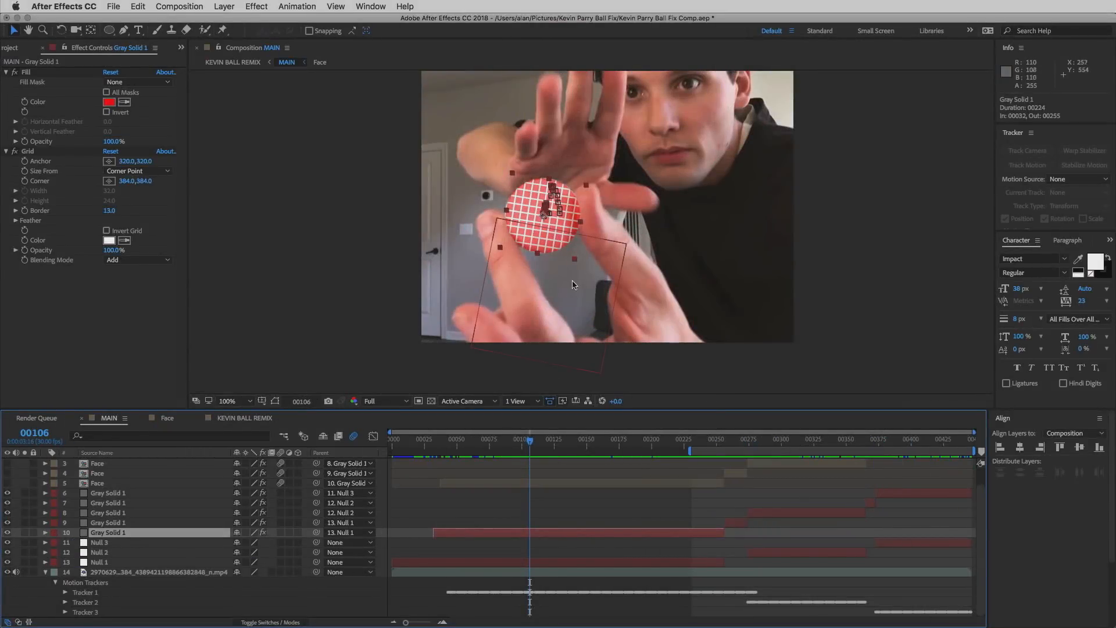
pyautogui.click(511, 448)
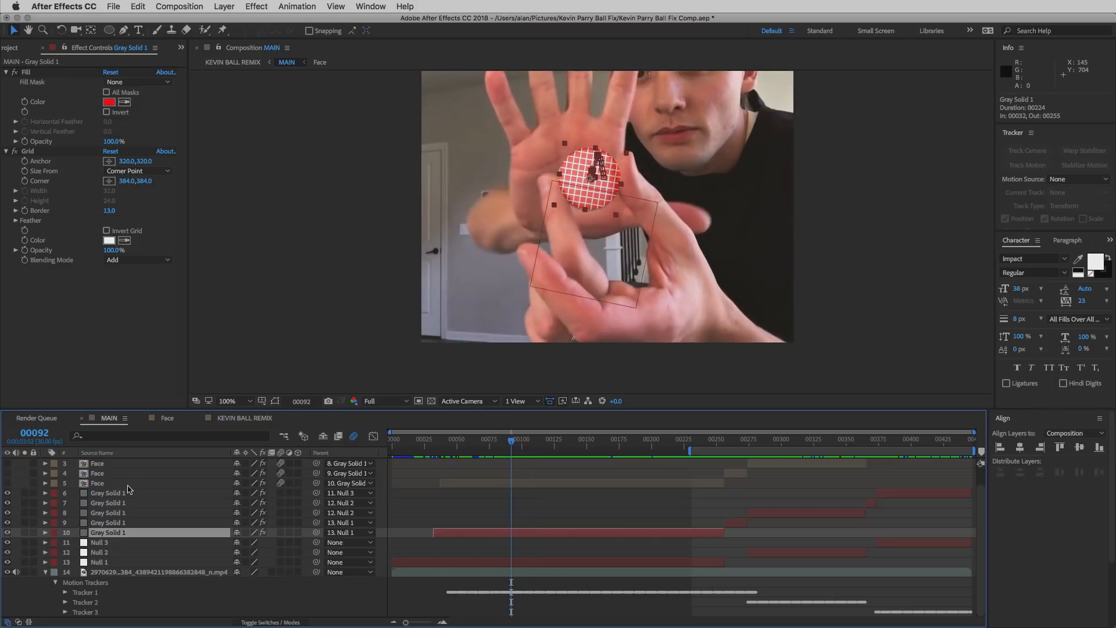
# - Open the Face composition and solo the Eye Left layer at frame 92
pyautogui.click(163, 418)
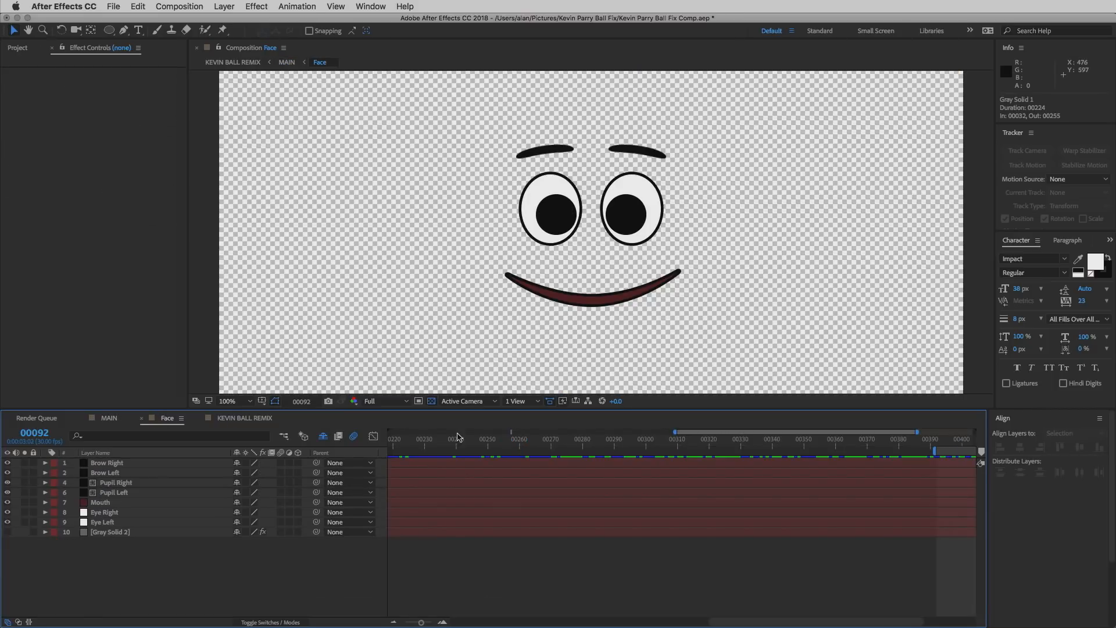
pyautogui.press(';')
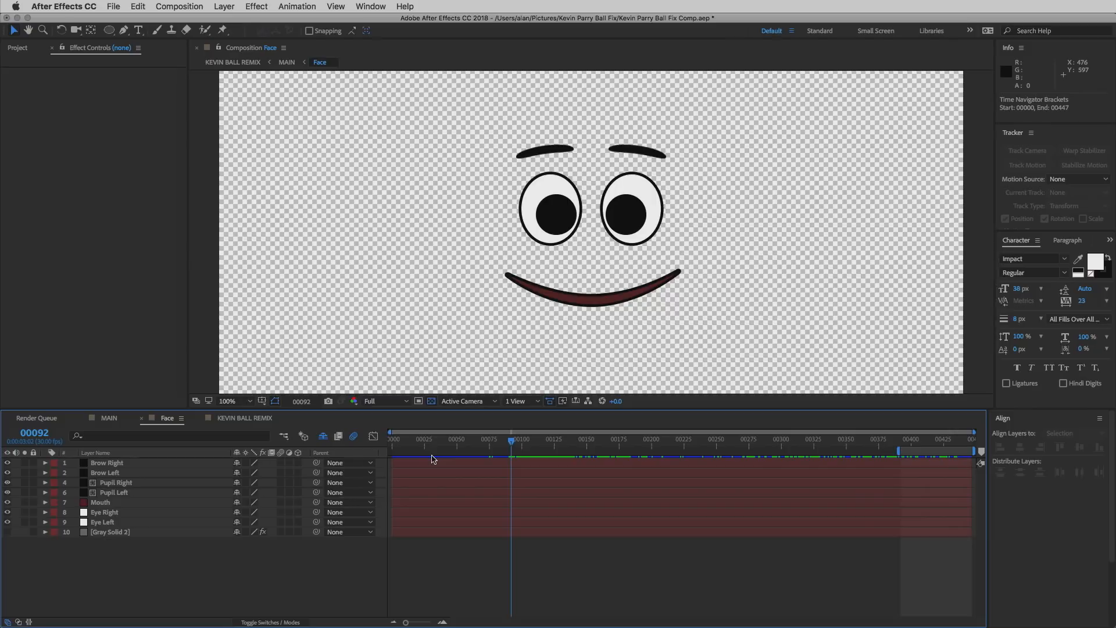
pyautogui.press('=')
pyautogui.press('=')
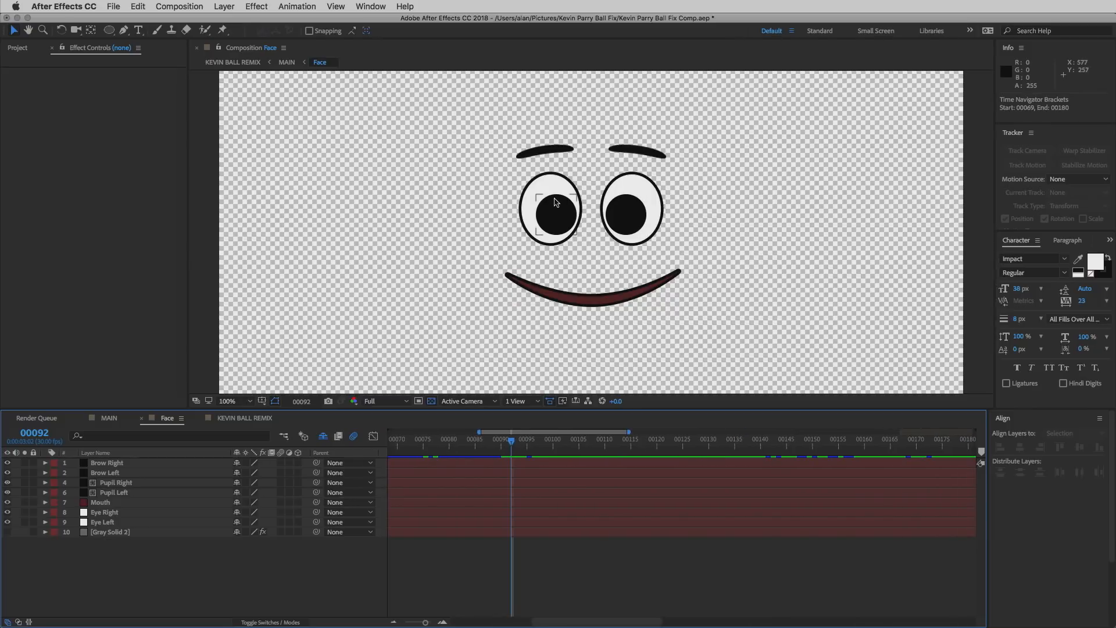
pyautogui.click(24, 522)
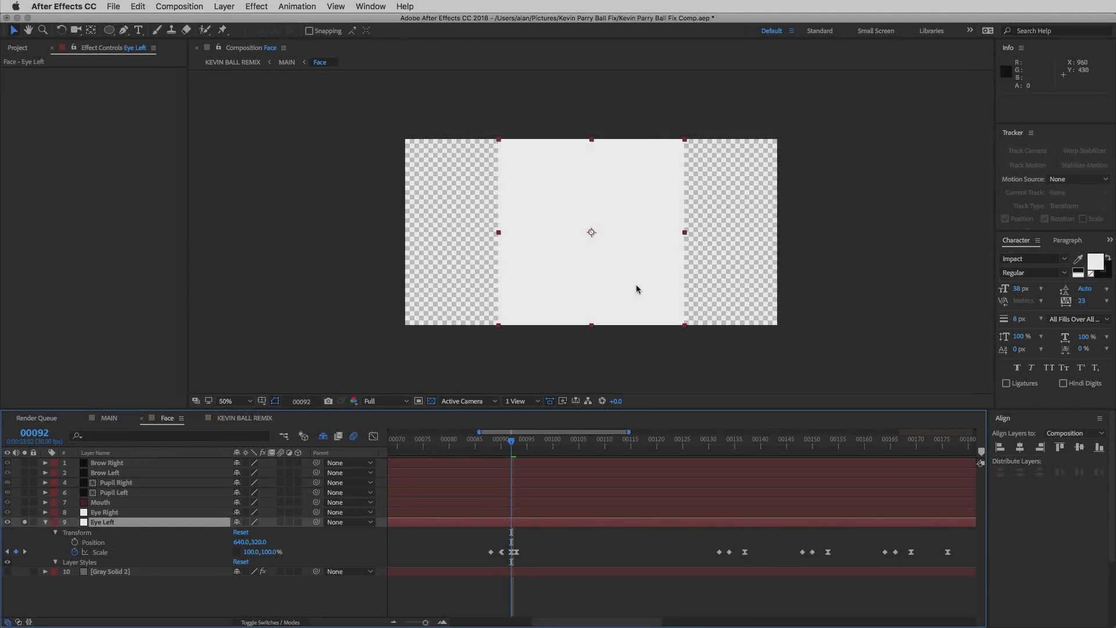
# - Undo the clearing of the Eye Left mask and the removal of its Stroke layer style
pyautogui.press('super+z')
pyautogui.press('/')
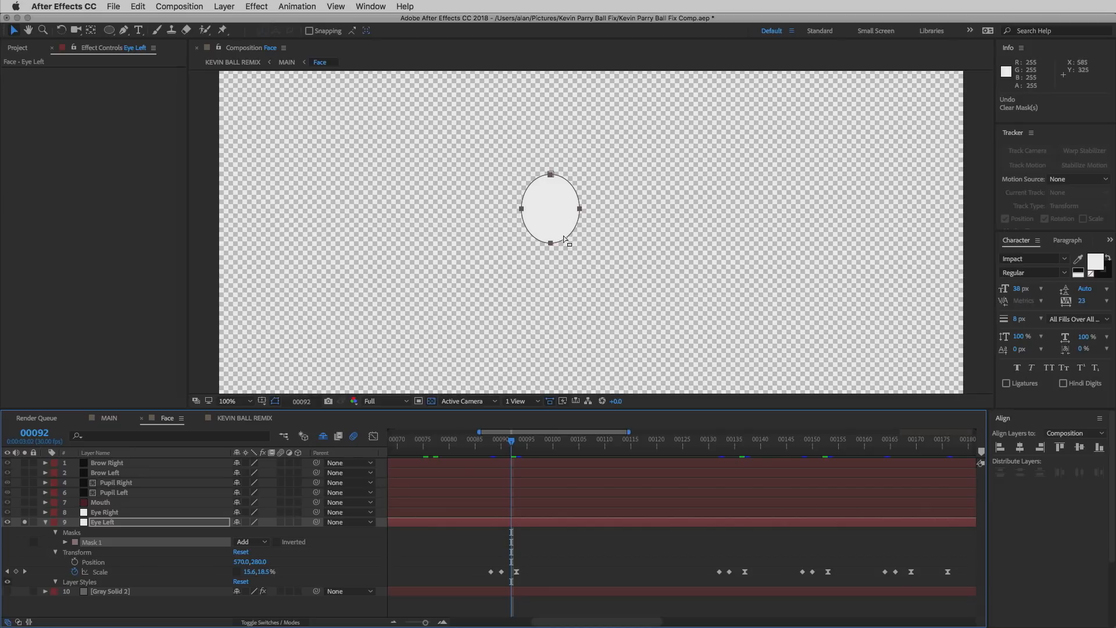
pyautogui.press('super+z')
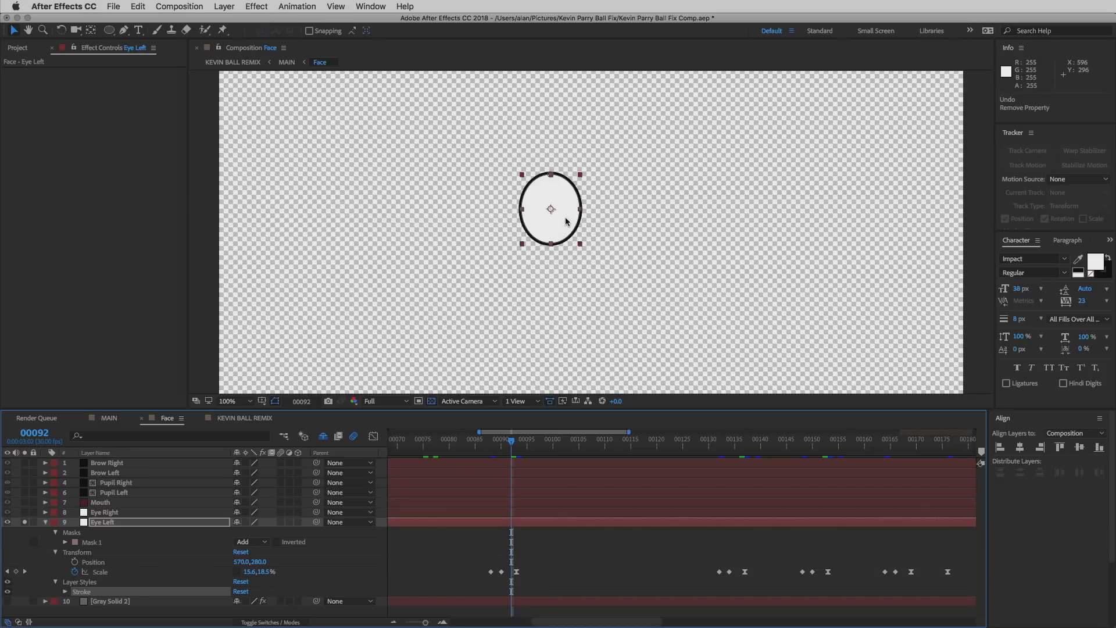
# - Look up the Generate Stroke effect and the Layer Styles options available for the Eye Left layer, applying neither
pyautogui.press('.')
pyautogui.click(256, 6)
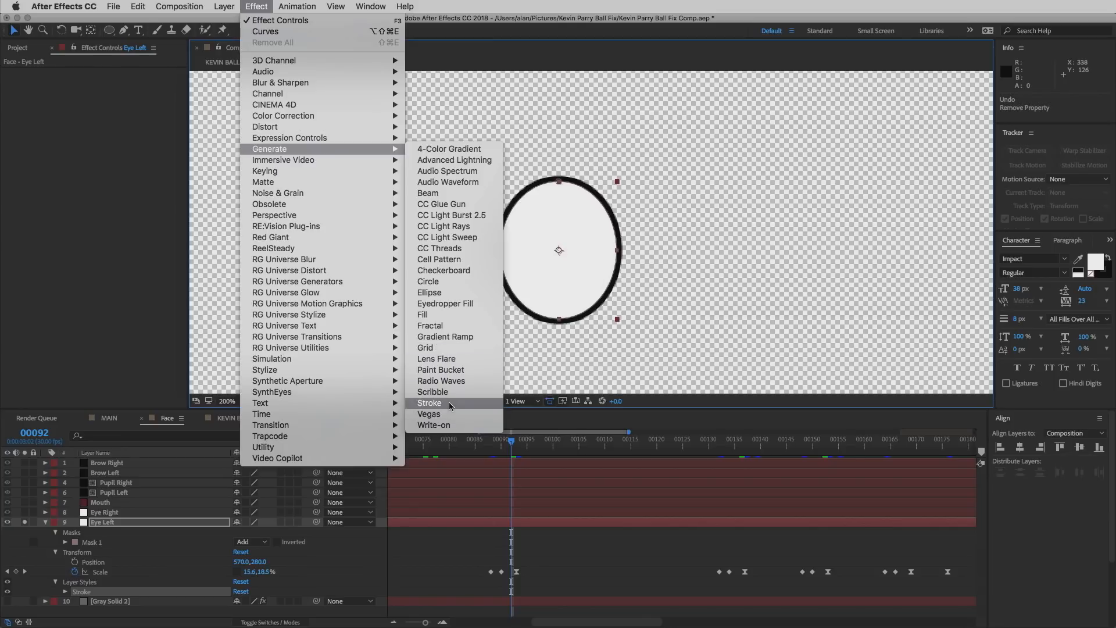
pyautogui.moveTo(223, 5)
pyautogui.moveTo(274, 273)
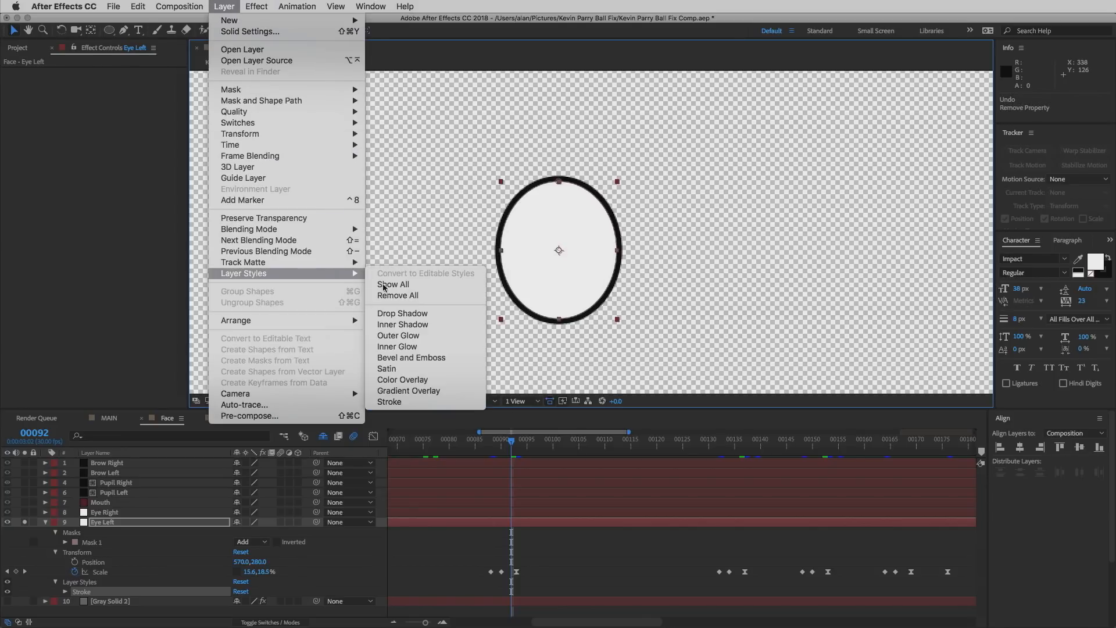
pyautogui.click(247, 5)
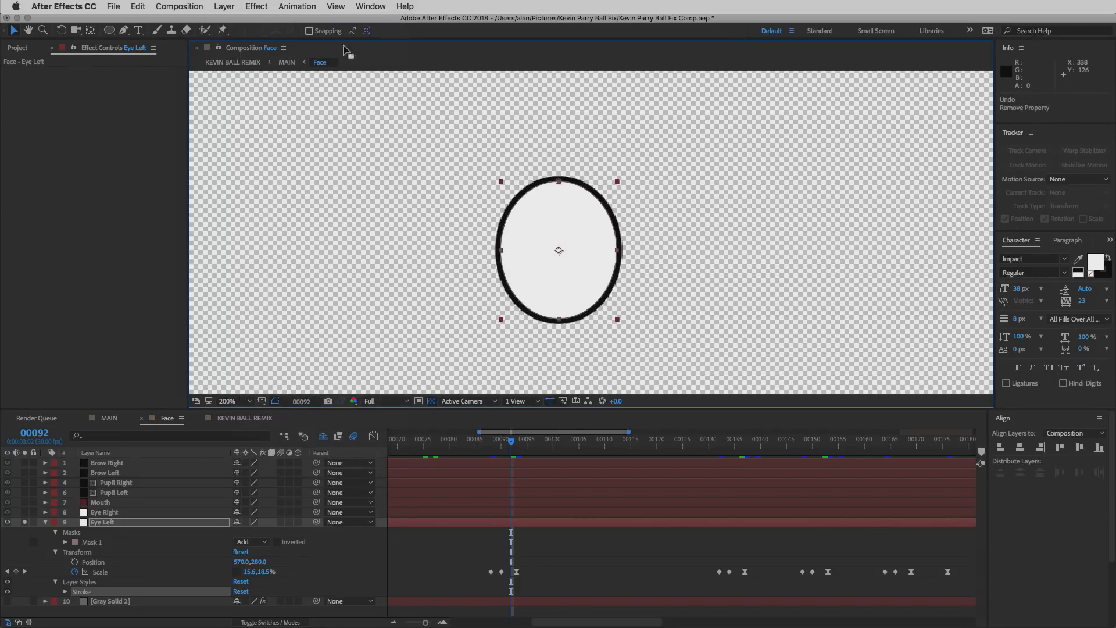
# - Try stretching the Eye Left layer horizontally to about 81% by 17% scale, and undo the change
pyautogui.press(',')
pyautogui.moveTo(608, 206); pyautogui.dragTo(723, 207)
pyautogui.press('.')
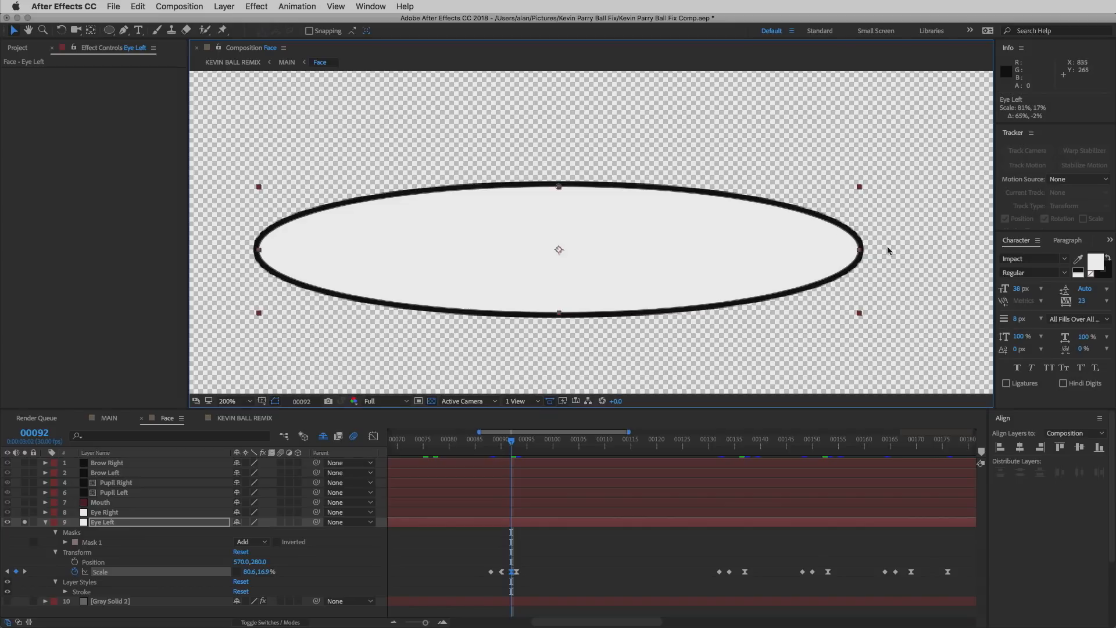
pyautogui.press(',')
pyautogui.press('super+z')
pyautogui.press('super+z')
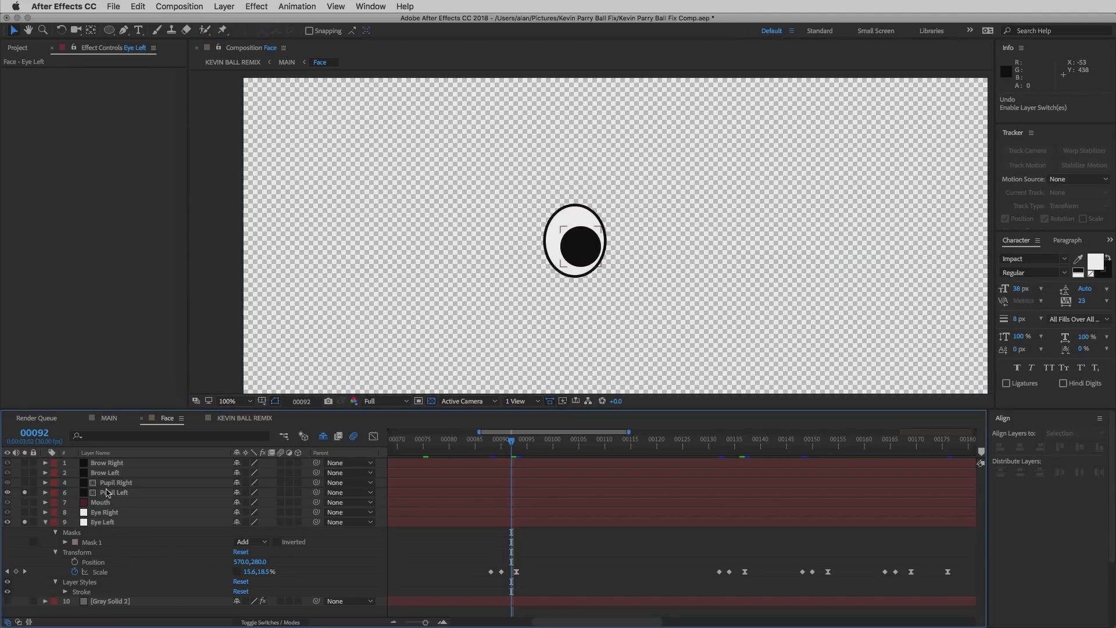
# - Delete Mask 1 from the Pupil Left layer and undo the deletion
pyautogui.click(108, 493)
pyautogui.press('m')
pyautogui.click(93, 503)
pyautogui.press('Delete')
pyautogui.press('super+z')
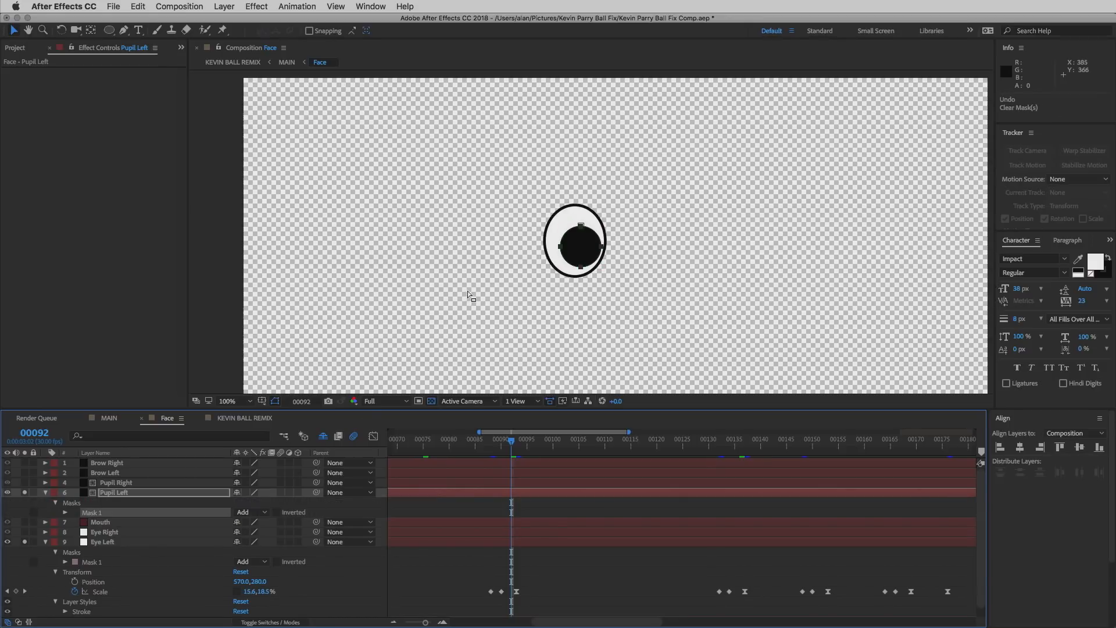
# - Try moving the Pupil Left layer past the eye's outline, and undo the move
pyautogui.press('.')
pyautogui.moveTo(620, 279); pyautogui.dragTo(688, 267)
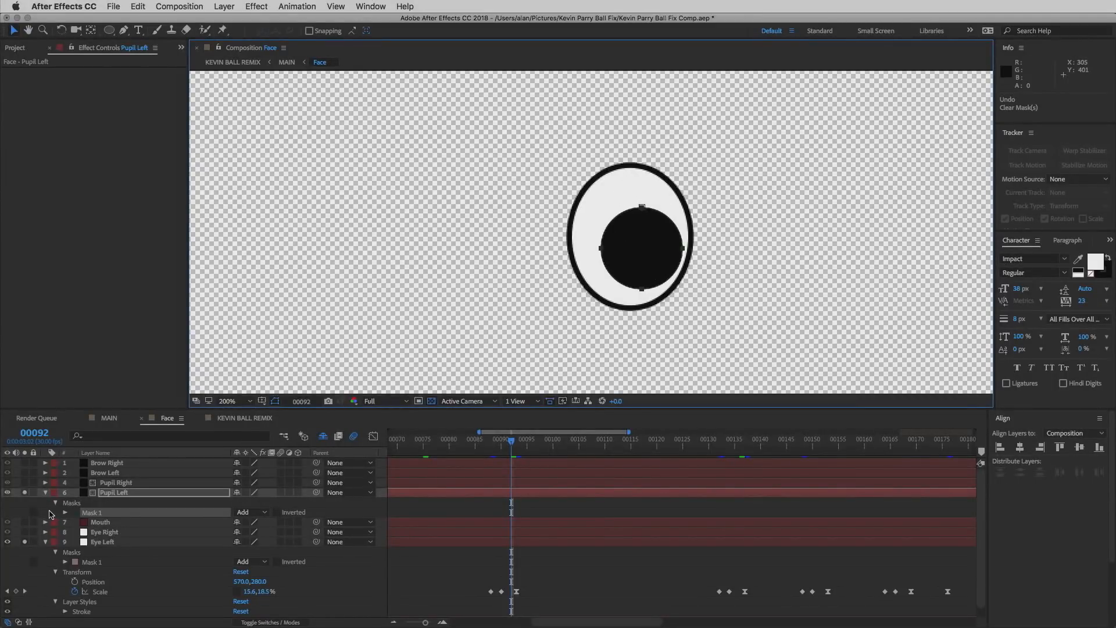
pyautogui.click(114, 493)
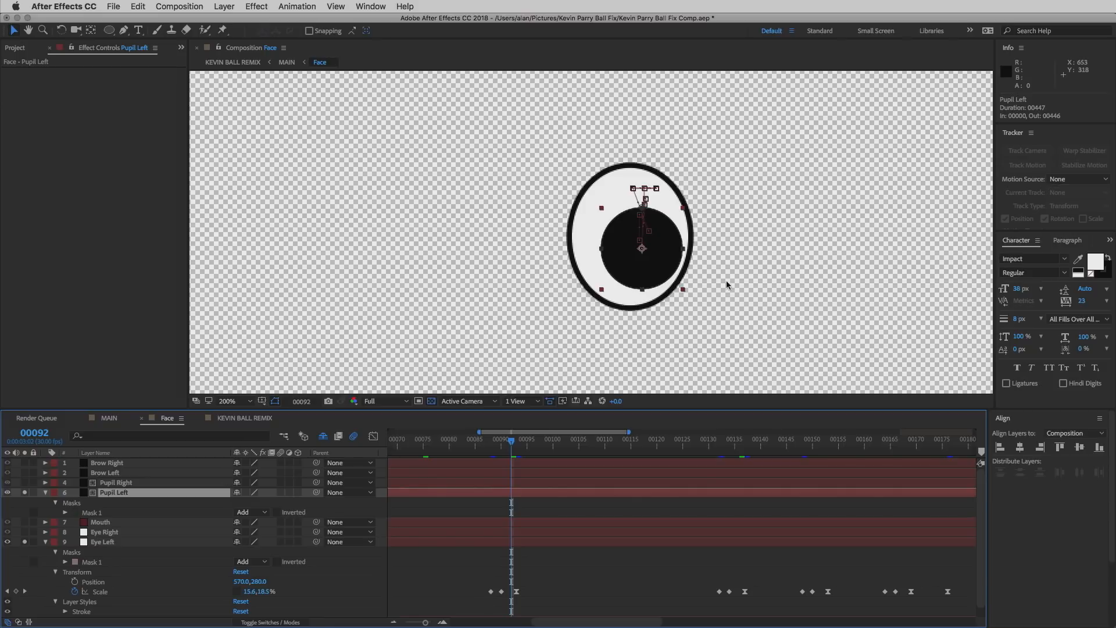
pyautogui.moveTo(656, 264); pyautogui.dragTo(679, 334)
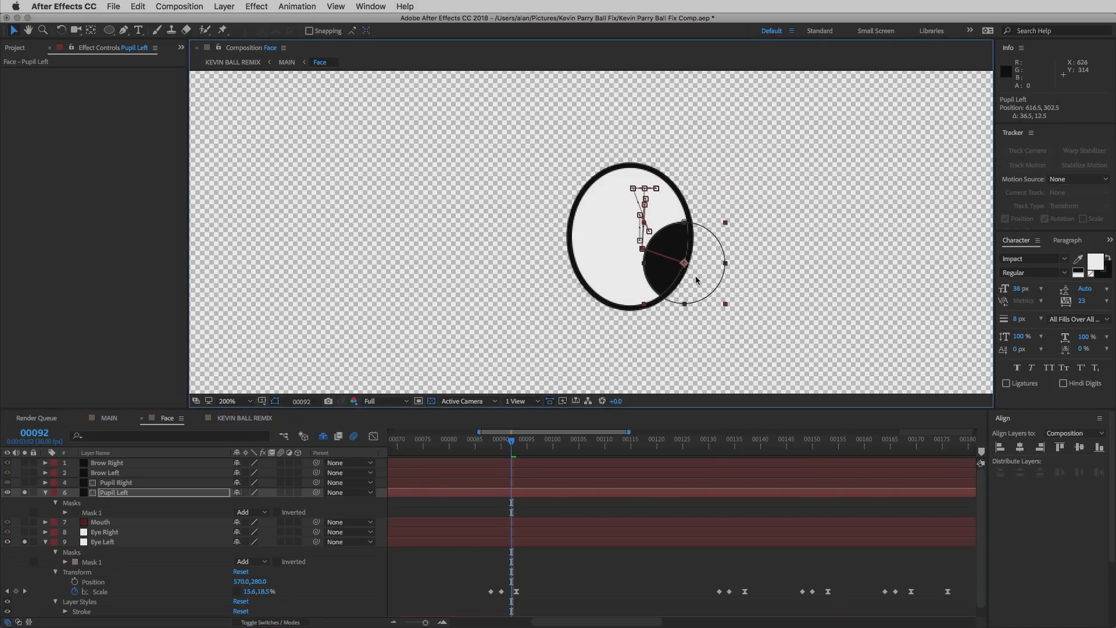
pyautogui.press('super+z')
# - Show the shy layers and make Eye Left Matte visible, undoing a trial move of the matte
pyautogui.click(324, 439)
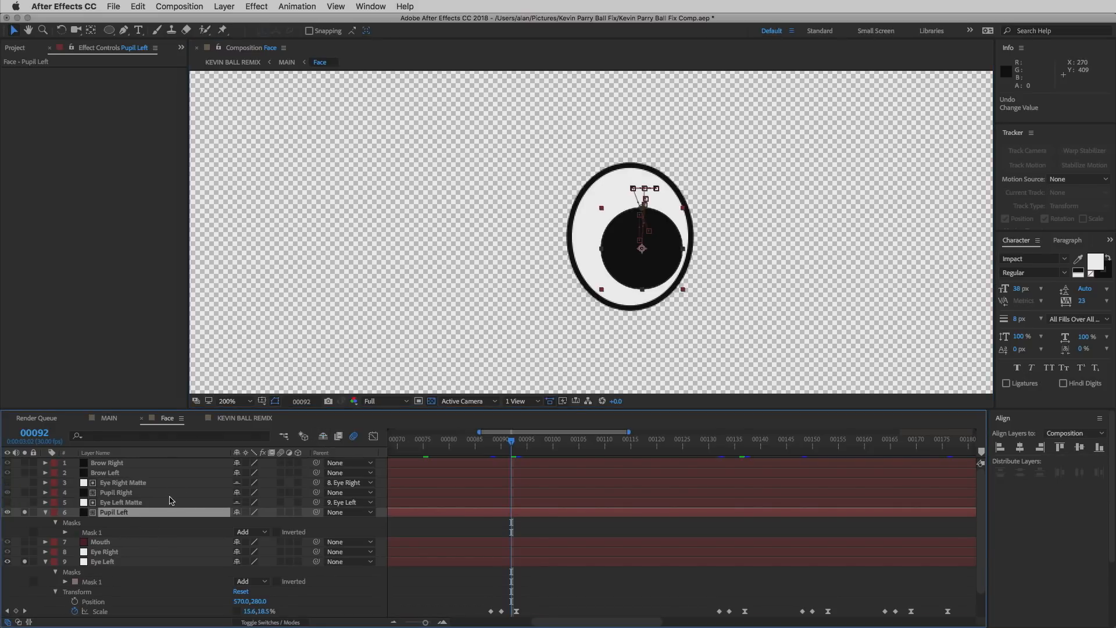
pyautogui.click(7, 502)
pyautogui.click(112, 504)
pyautogui.moveTo(678, 263); pyautogui.dragTo(747, 309)
pyautogui.press('super+z')
# - Set the track matte of Pupil Left to Alpha Matte "Eye Left Matte"
pyautogui.press('F4')
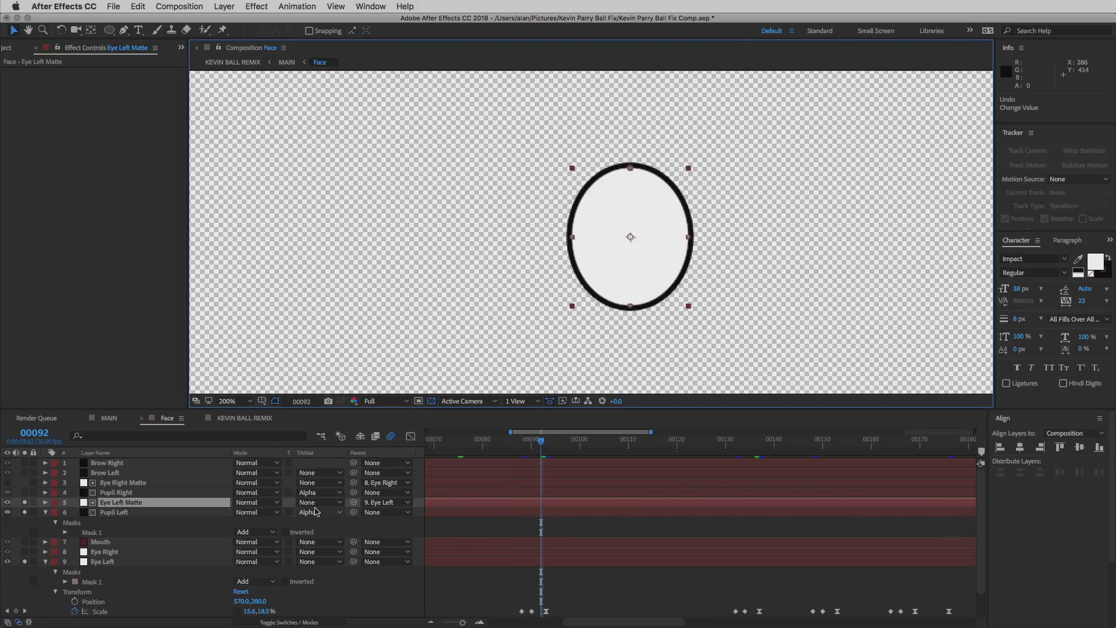
pyautogui.click(314, 512)
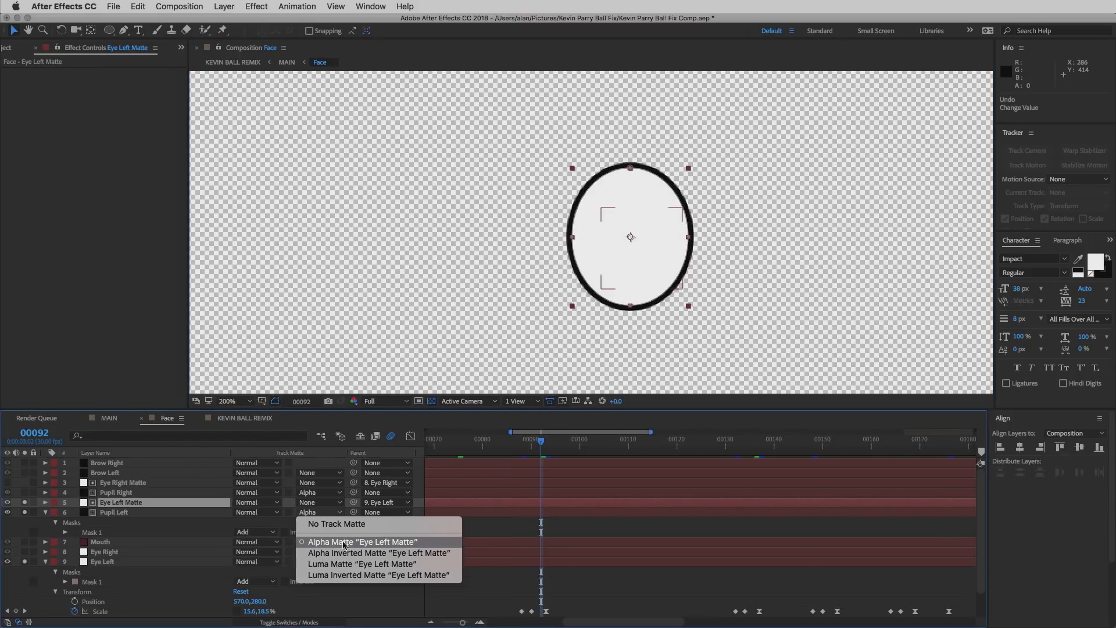
pyautogui.click(344, 542)
# - Try Eye Left Matte at 50% opacity and in a shifted position, and undo both changes
pyautogui.press('t')
pyautogui.click(239, 514)
pyautogui.write('50')
pyautogui.press('Return')
pyautogui.moveTo(648, 233); pyautogui.dragTo(740, 246)
pyautogui.hotkey('ctrl', 'z')
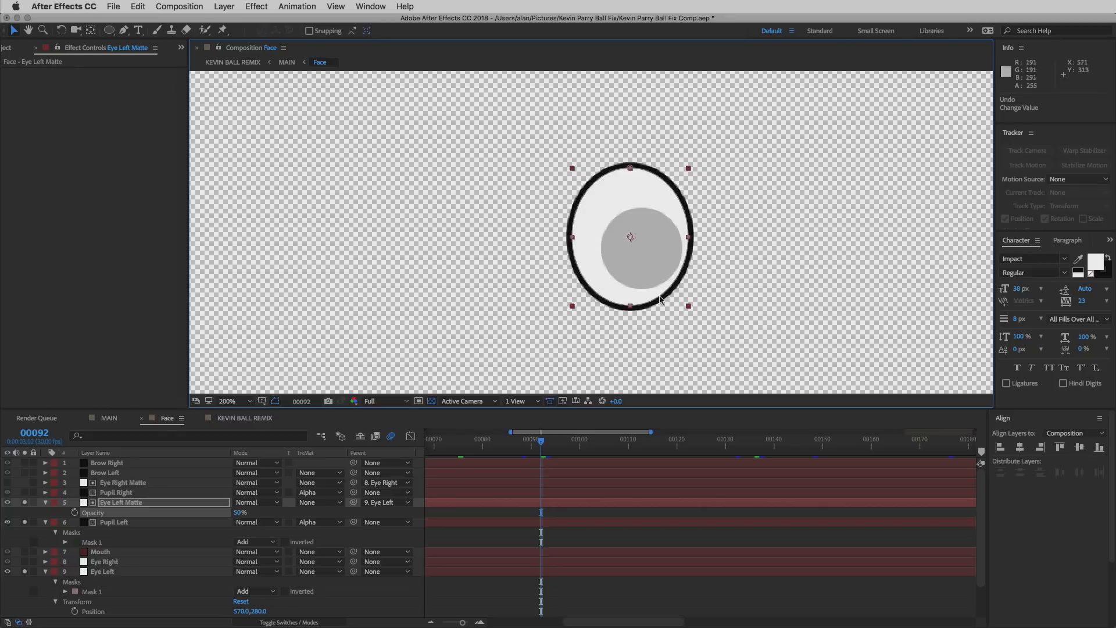
pyautogui.hotkey('ctrl', 'z')
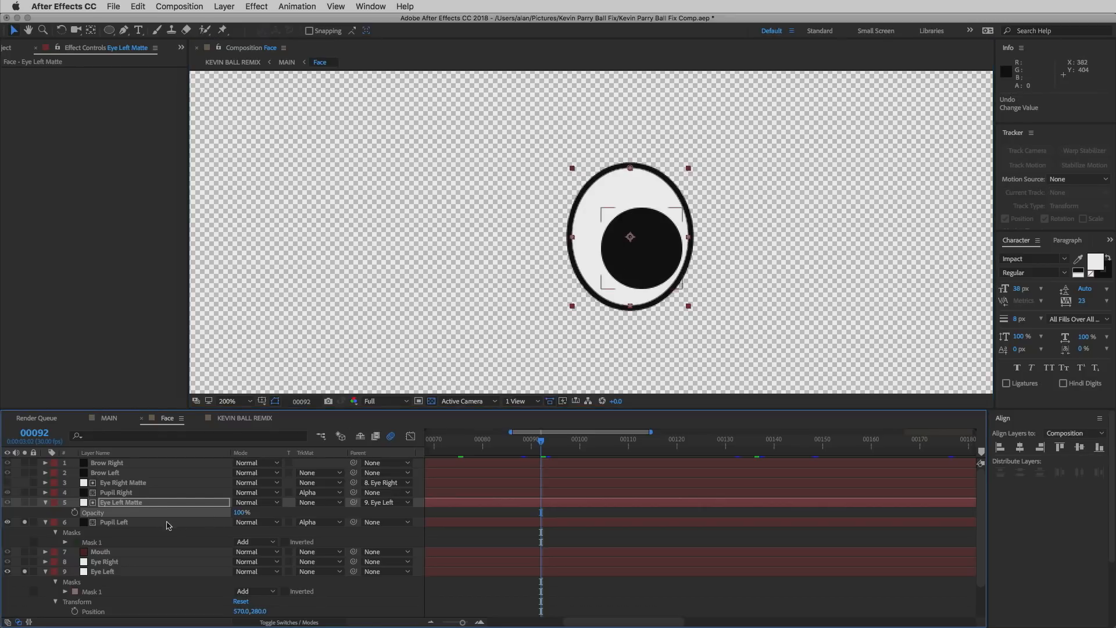
# - Try scaling the Eye Left layer wider and shorter around the pupil, and undo the scaling
pyautogui.click(111, 572)
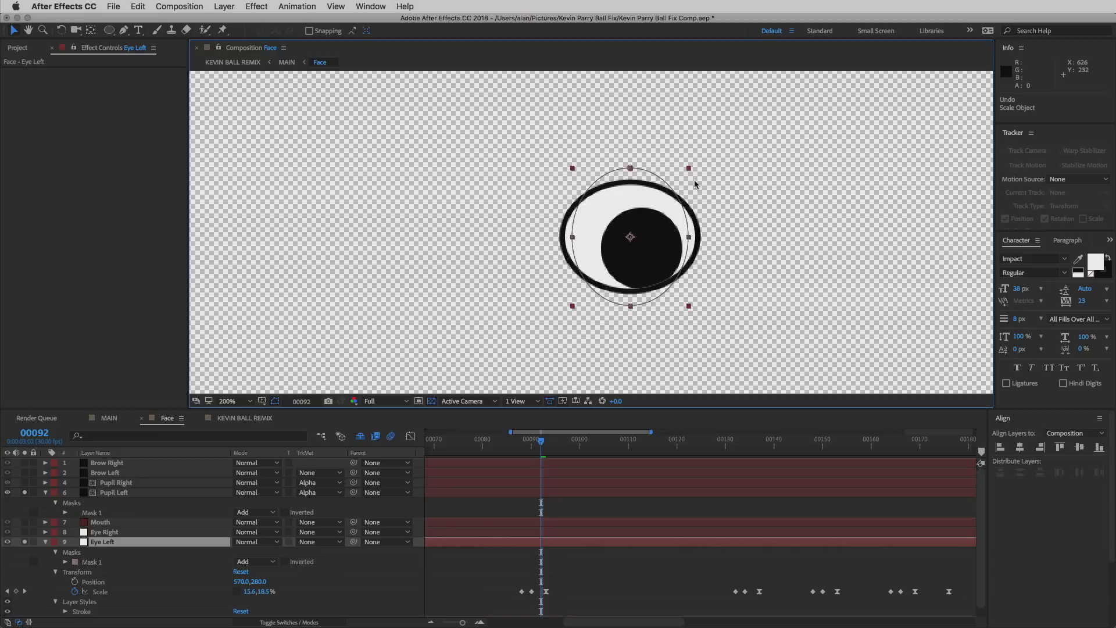
pyautogui.press('super+z')
pyautogui.moveTo(689, 167); pyautogui.dragTo(700, 210)
pyautogui.press('super+z')
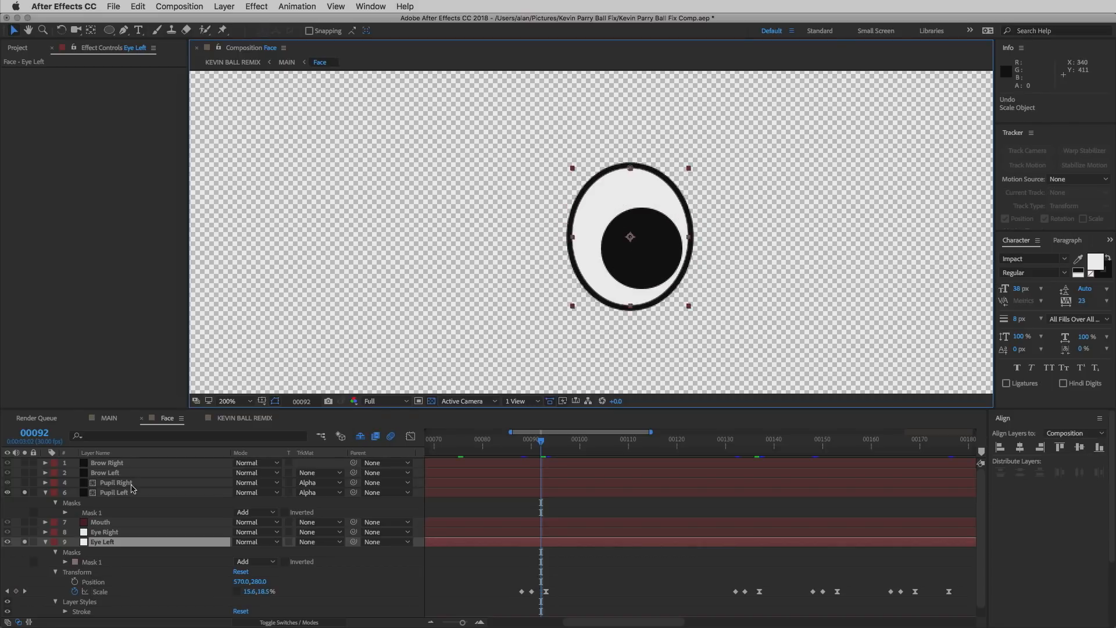
# - Show the shy layers and examine the Mask Path expression linking Eye Left Matte to Mask 1 of Eye Left
pyautogui.click(360, 436)
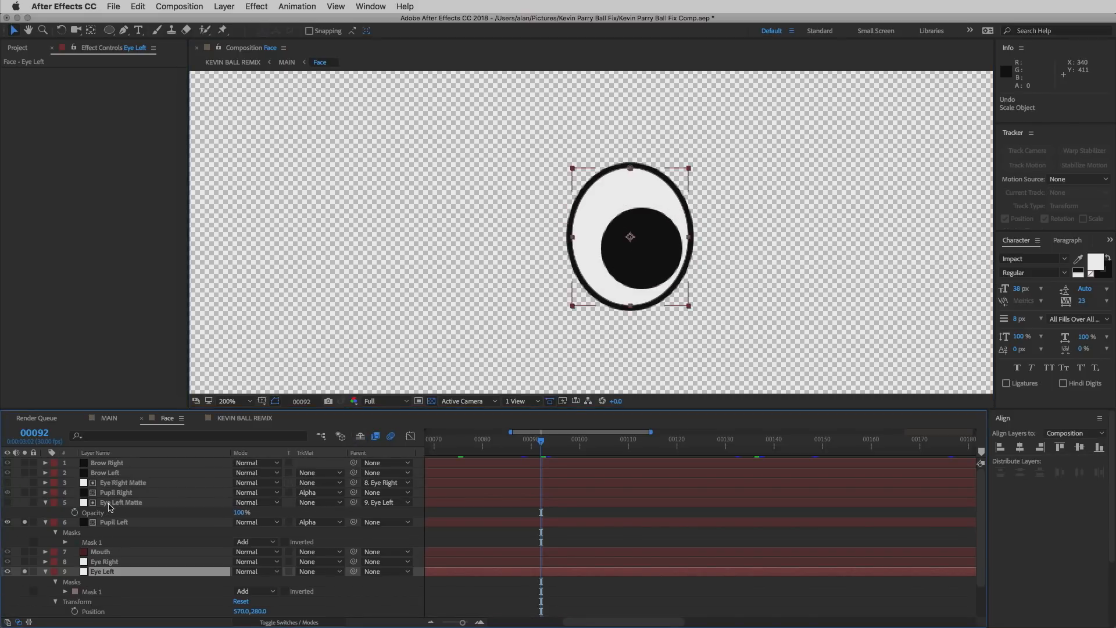
pyautogui.click(117, 502)
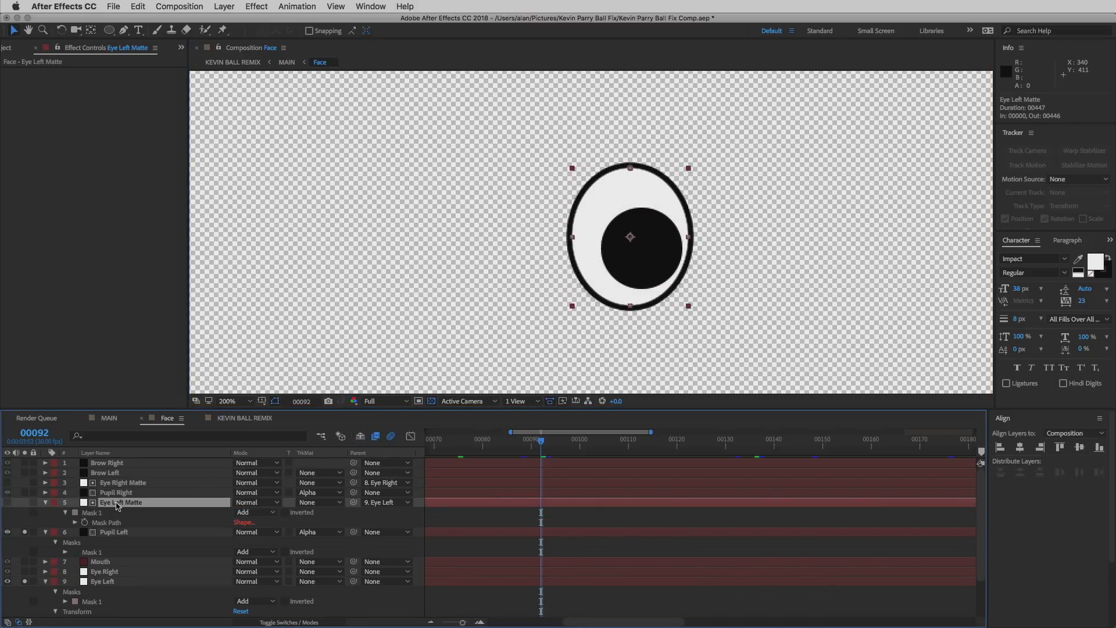
pyautogui.click(118, 583)
pyautogui.click(74, 523)
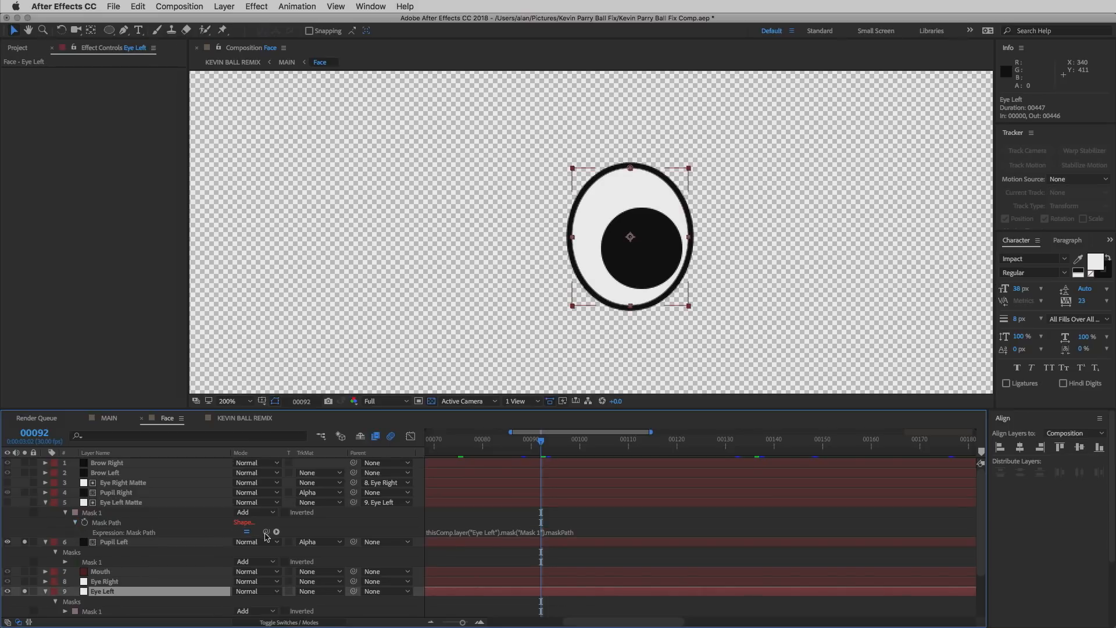
pyautogui.click(100, 615)
pyautogui.scroll(-1, 123, 611)
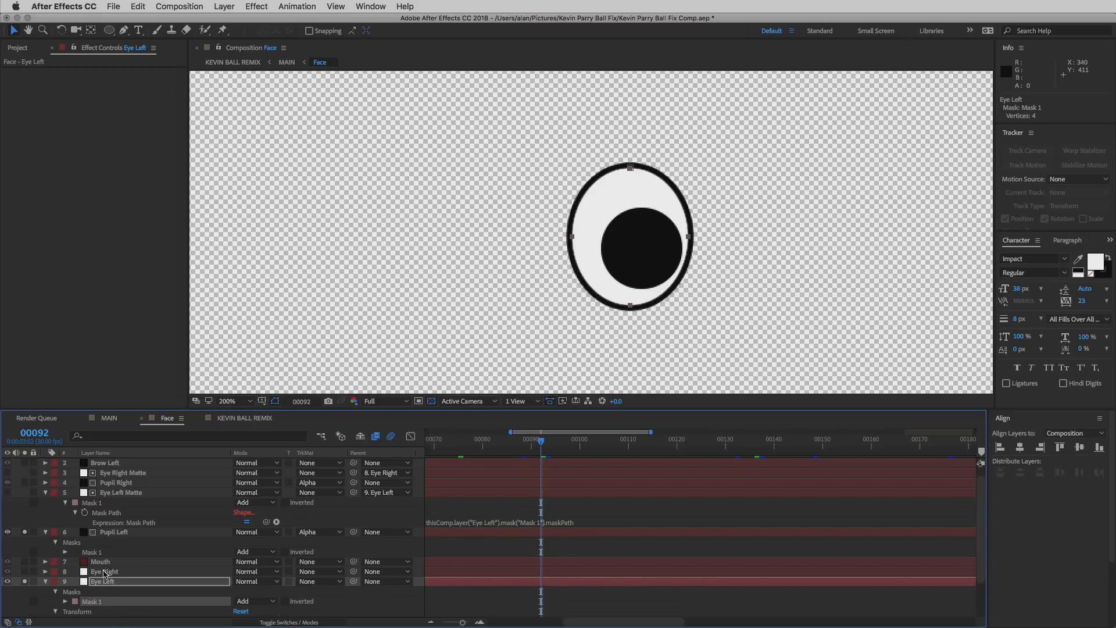
# - Try raising the bottom vertex of Eye Left's Mask 1 into the pupil, and undo the path edit
pyautogui.click(102, 581)
pyautogui.moveTo(628, 310); pyautogui.dragTo(630, 260)
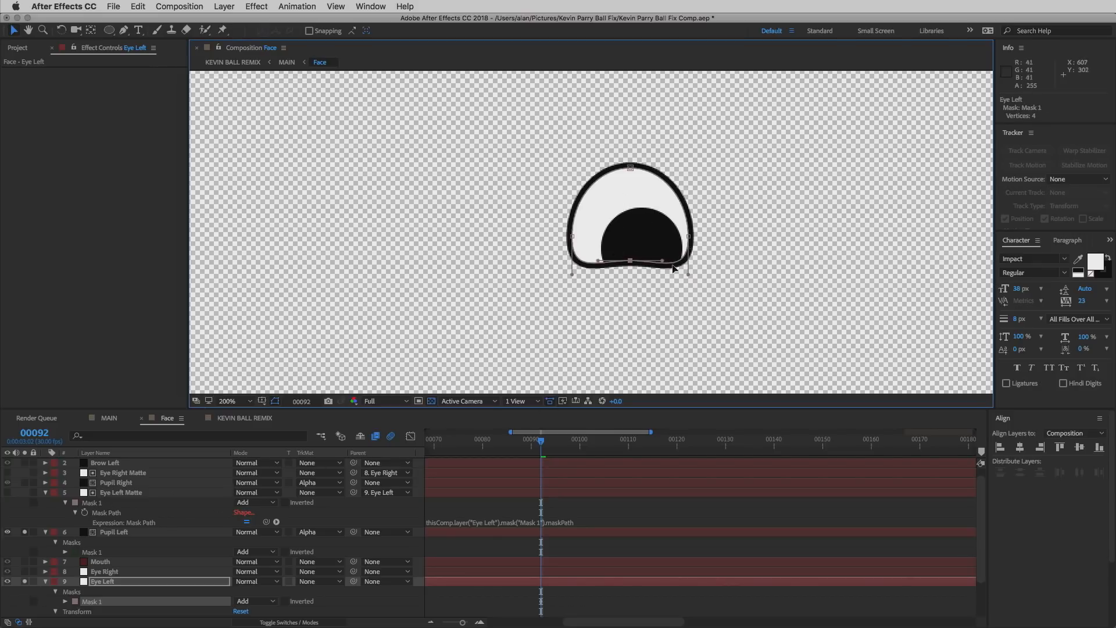
pyautogui.press('super+z')
# - Collapse the Pupil Left and Eye Left Matte layers, and unsolo Pupil Left and Eye Left to show the whole face
pyautogui.click(46, 532)
pyautogui.click(45, 492)
pyautogui.click(25, 504)
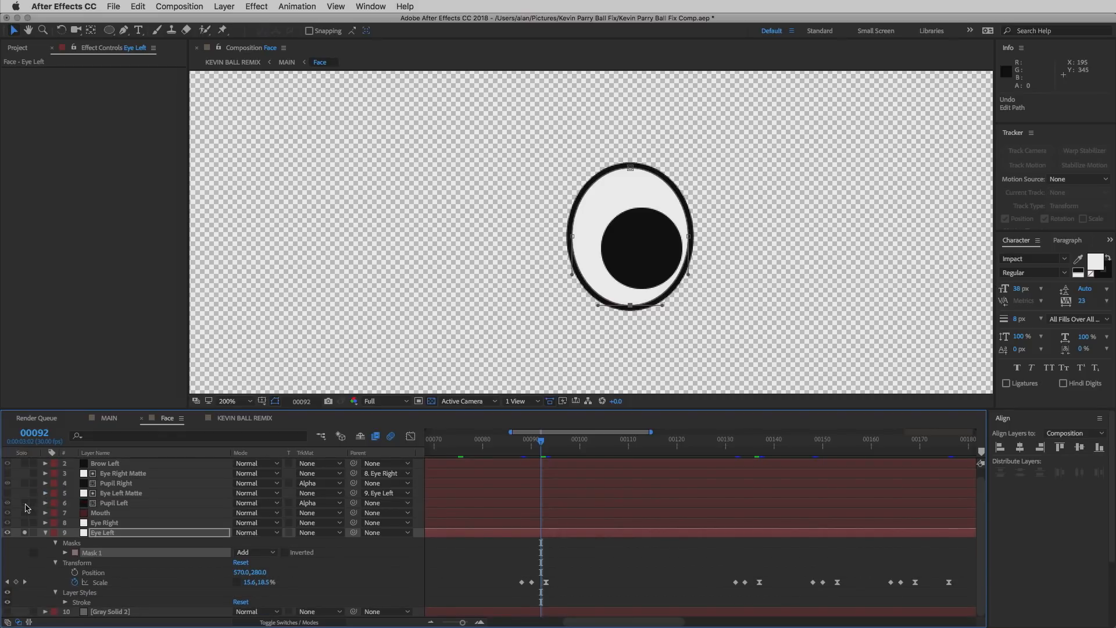
pyautogui.click(24, 532)
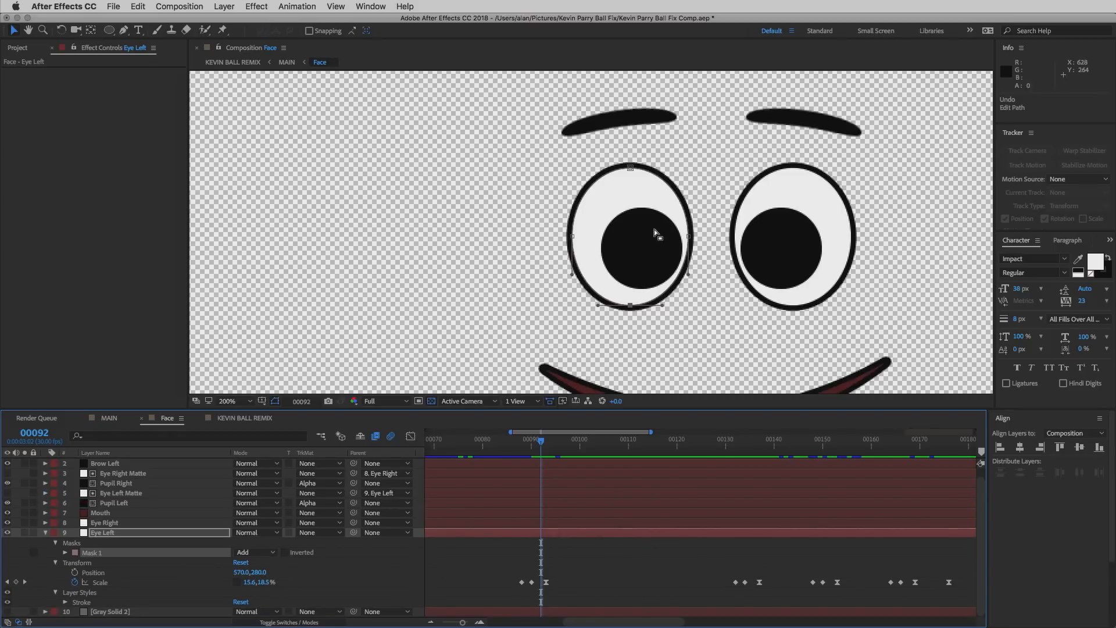
# - Reset Eye Left's position to 640, 320 and nudge the layer up and left to 570, 280
pyautogui.click(117, 532)
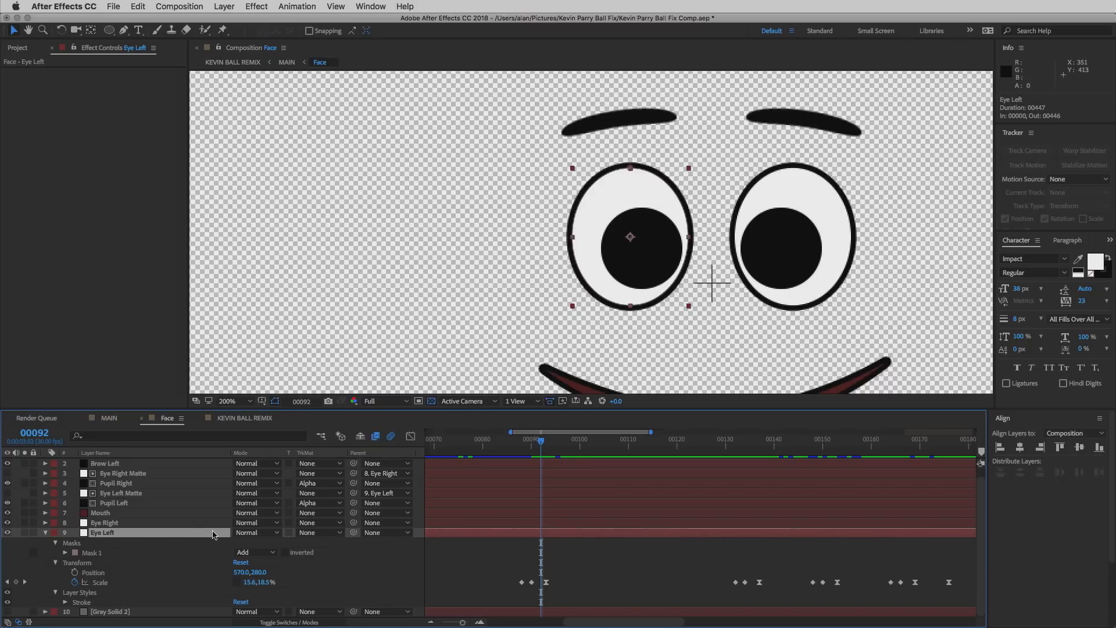
pyautogui.press('p')
pyautogui.press('super+Home')
pyautogui.press(',')
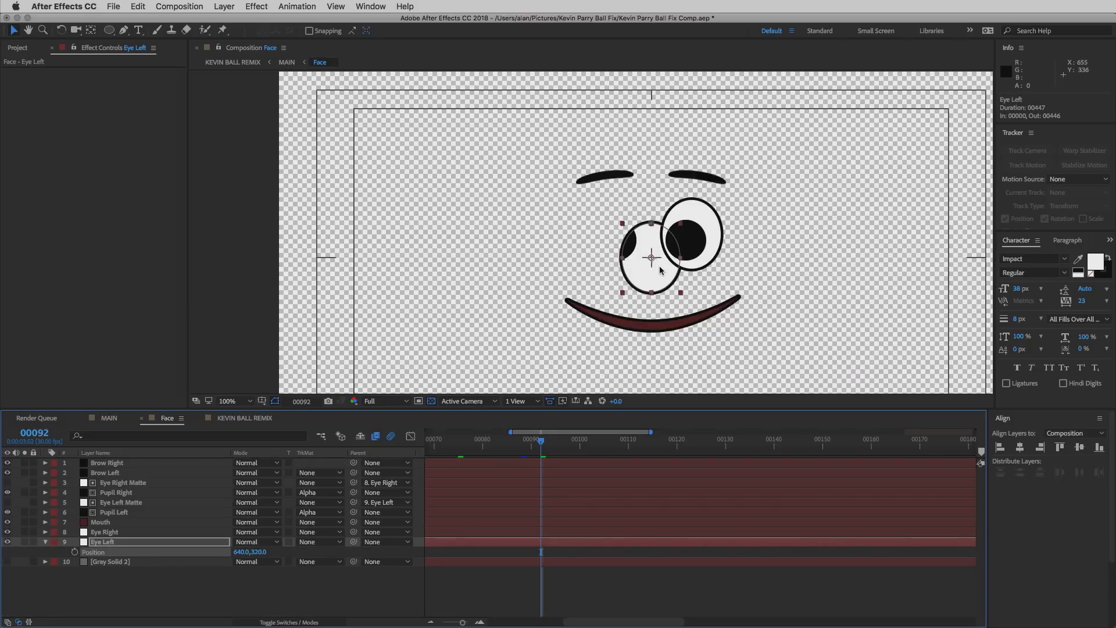
pyautogui.hotkey('shift', 'Up')
pyautogui.hotkey('shift', 'Up')
pyautogui.hotkey('shift', 'Up')
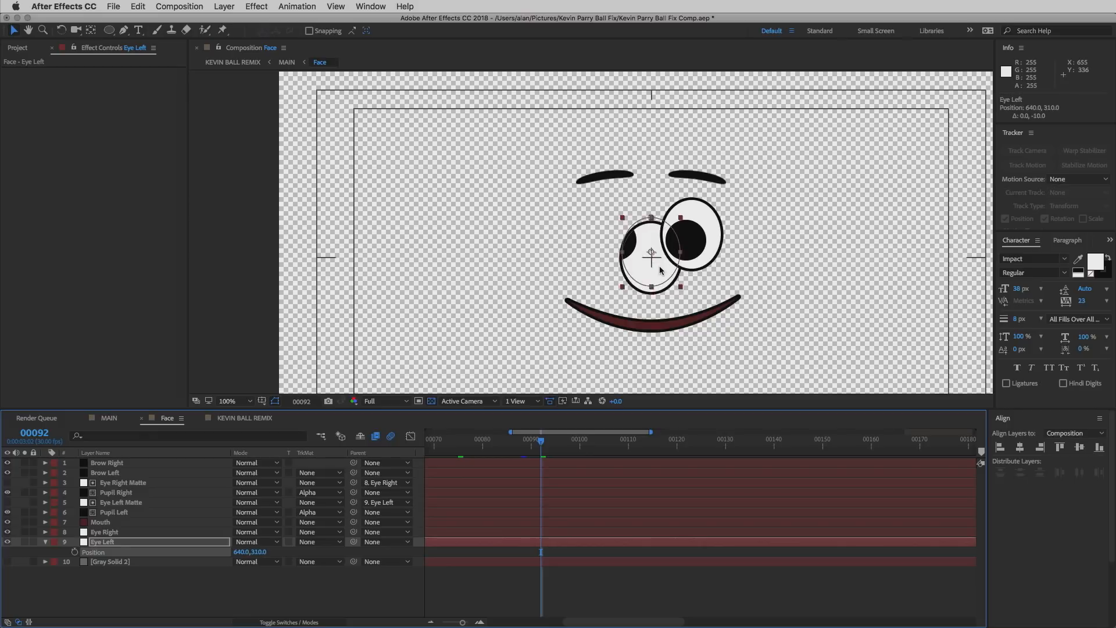
pyautogui.hotkey('shift', 'Left')
pyautogui.hotkey('shift', 'Left')
pyautogui.hotkey('shift', 'Up')
pyautogui.hotkey('shift', 'Left')
pyautogui.hotkey('shift', 'Left')
pyautogui.hotkey('shift', 'Left')
pyautogui.hotkey('shift', 'Left')
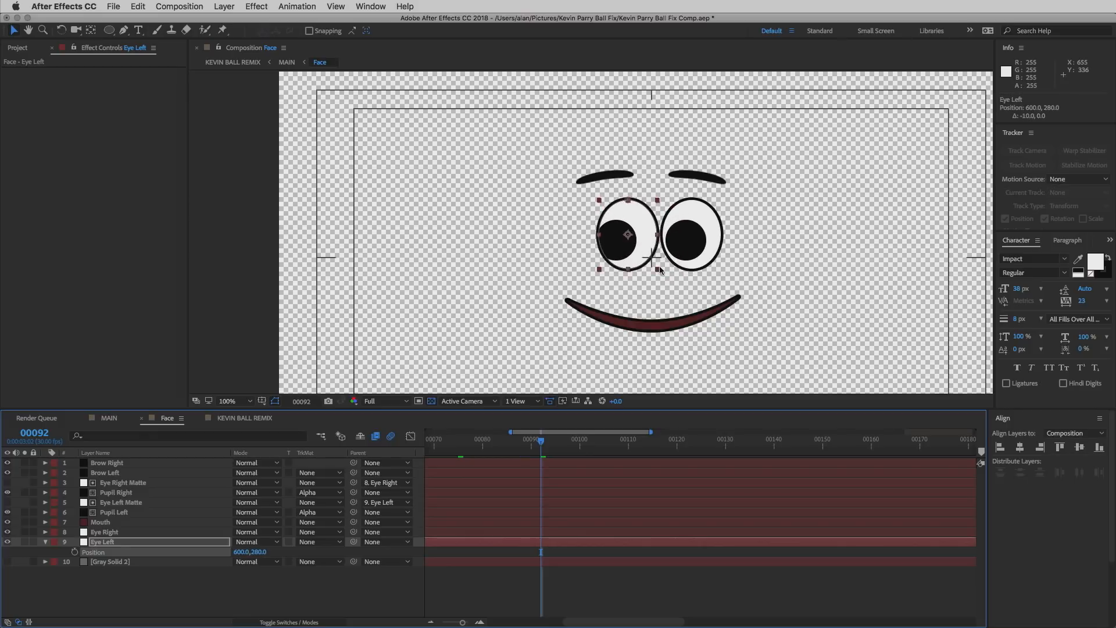
pyautogui.hotkey('shift', 'Left')
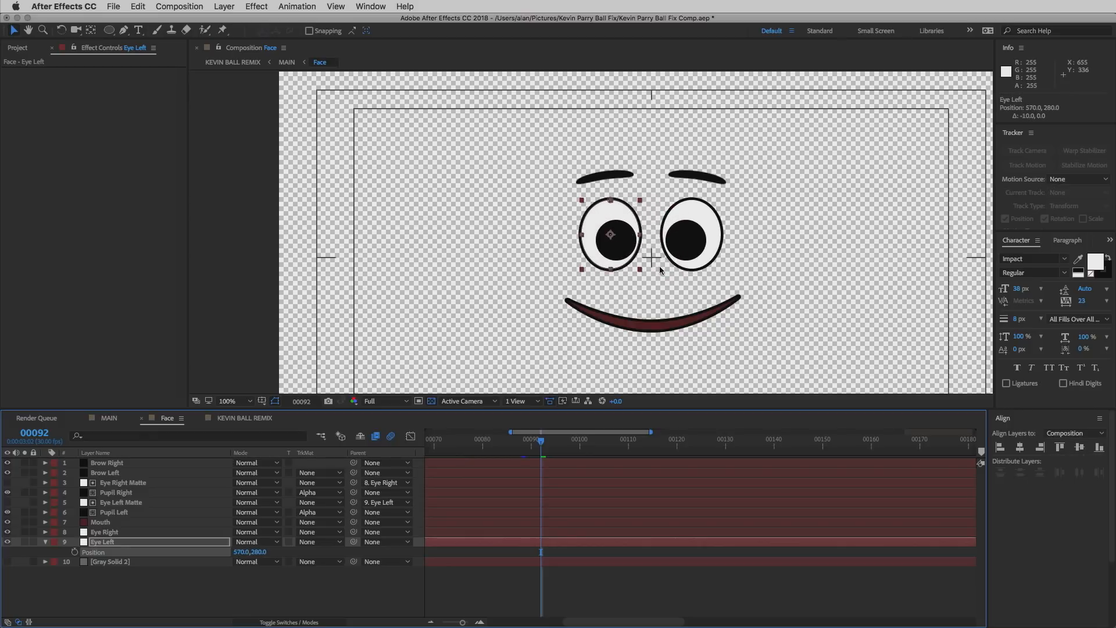
# - Undo the Eye Left nudges and the position reset
pyautogui.press('super+z')
pyautogui.press('super+z')
pyautogui.press('super+z')
pyautogui.press('super+z')
pyautogui.press('super+z')
pyautogui.press('super+z')
pyautogui.press('super+z')
pyautogui.press('super+z')
pyautogui.press('super+z')
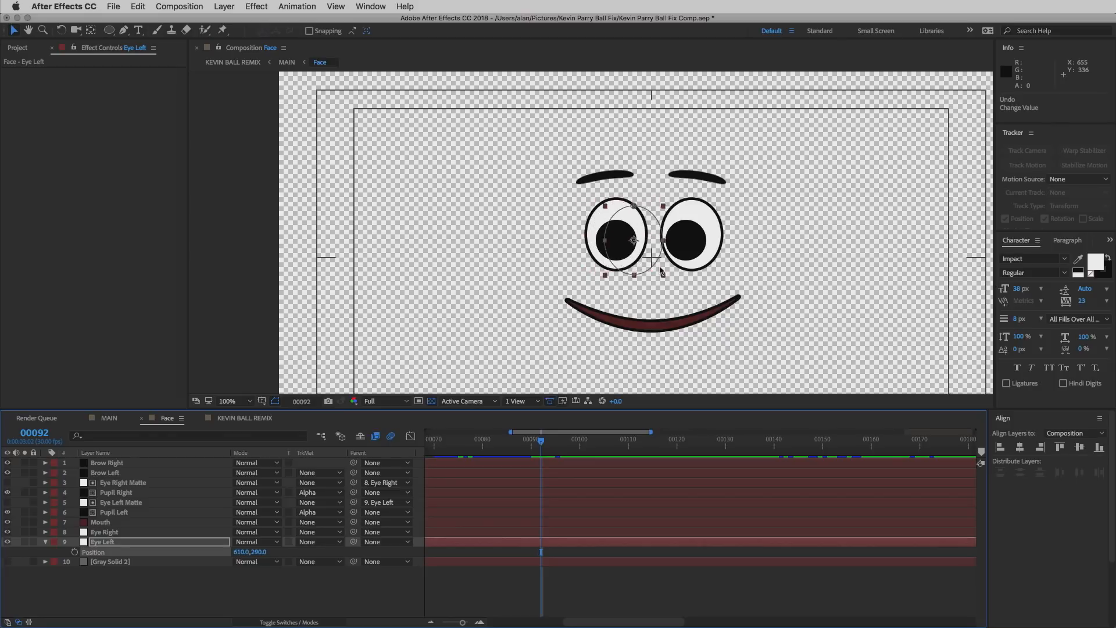
pyautogui.press('super+shift+z')
pyautogui.press('super+shift+z')
pyautogui.press('super+shift+z')
pyautogui.press('super+shift+z')
pyautogui.press('super+shift+z')
pyautogui.press('super+shift+z')
pyautogui.press('super+shift+z')
pyautogui.press('super+shift+z')
pyautogui.press('super+shift+z')
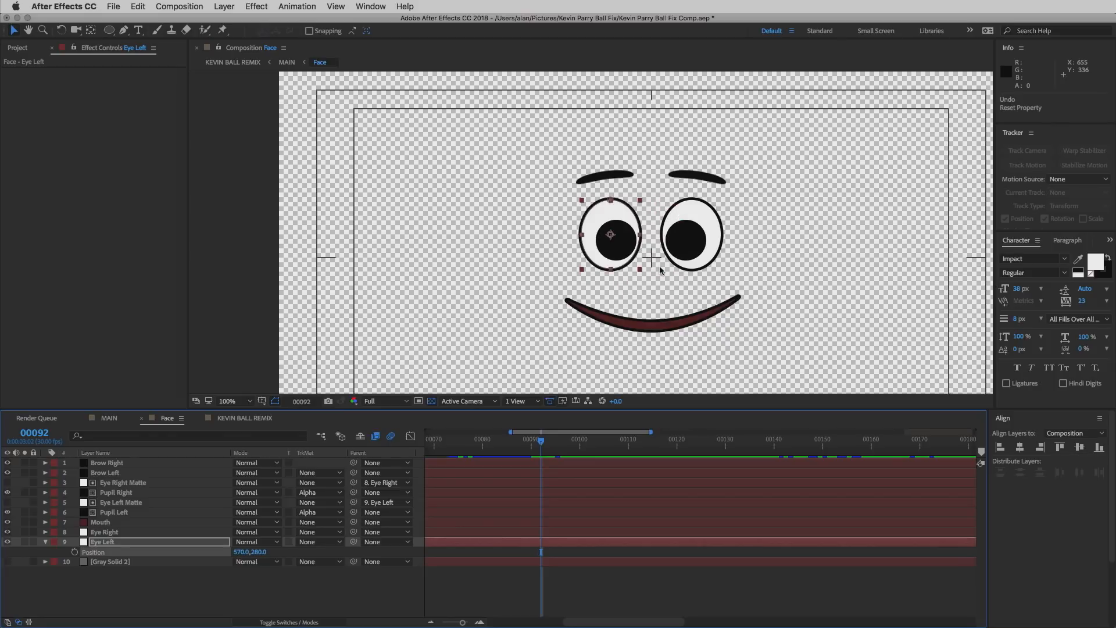
# - Try deleting the Mouth layer's Mask 1 and raising the mouth's upper middle vertex, undoing both edits
pyautogui.click(669, 262)
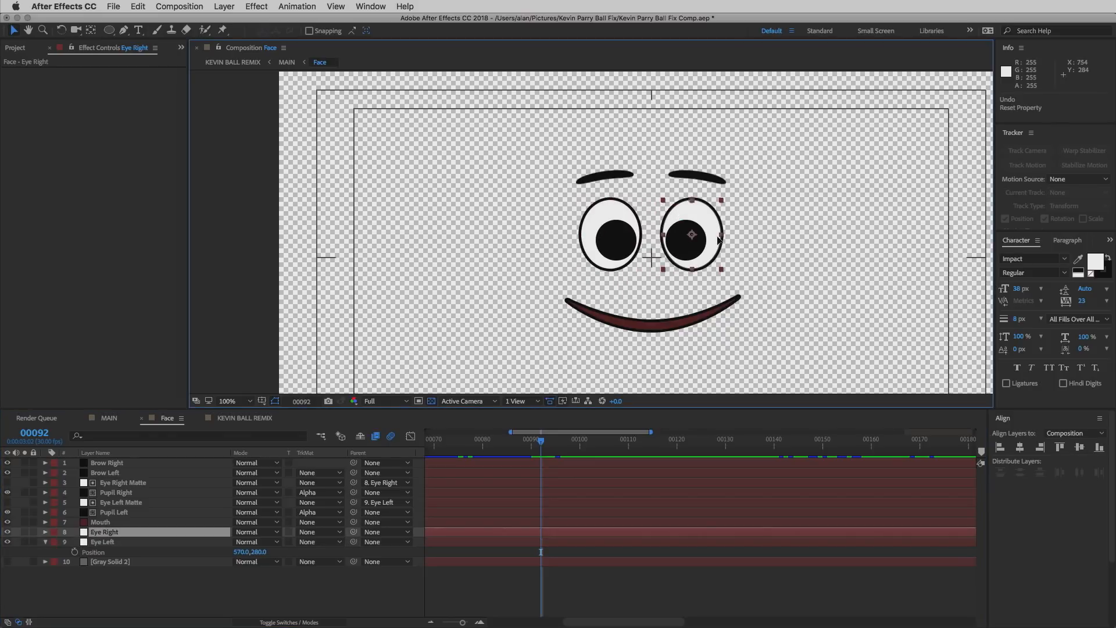
pyautogui.press('.')
pyautogui.moveTo(748, 284); pyautogui.dragTo(701, 261)
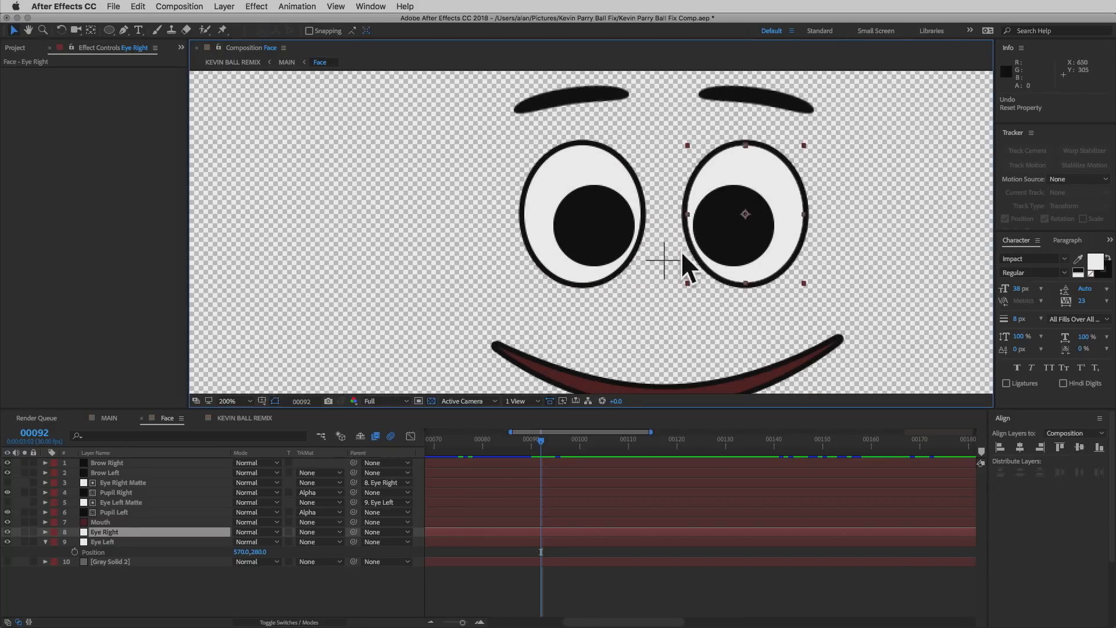
pyautogui.click(111, 523)
pyautogui.moveTo(606, 361); pyautogui.dragTo(564, 255)
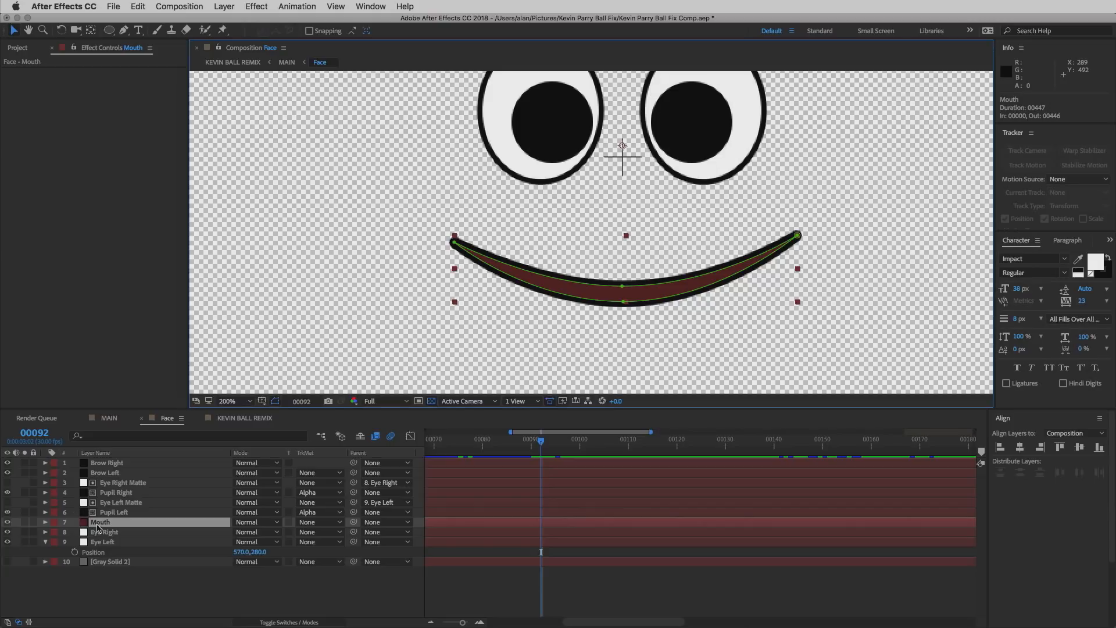
pyautogui.press('u')
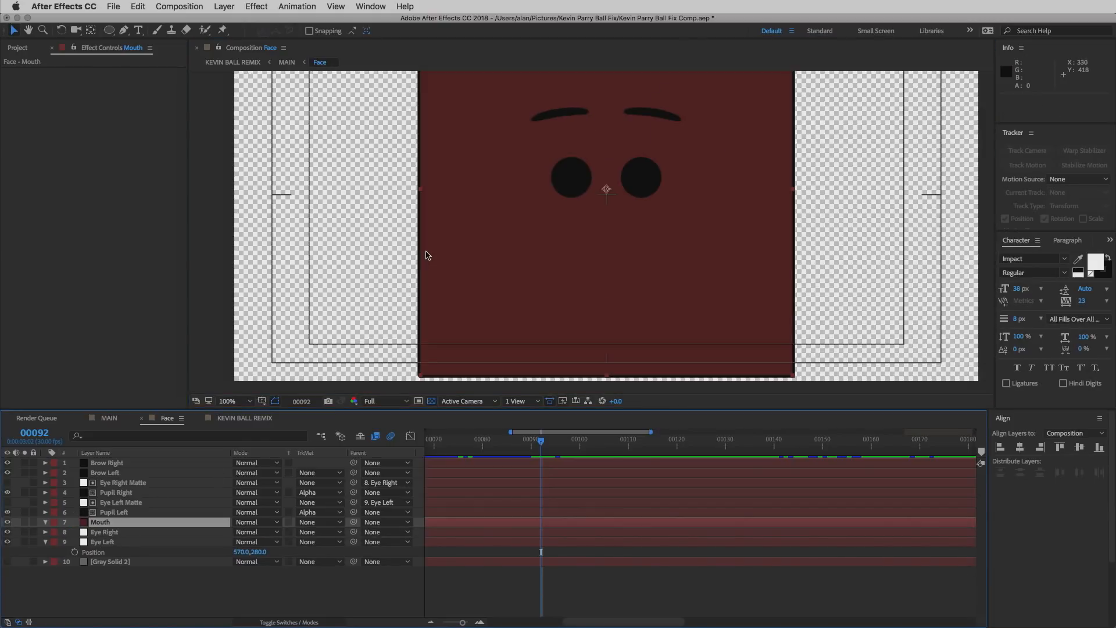
pyautogui.press('super+z')
pyautogui.press('.')
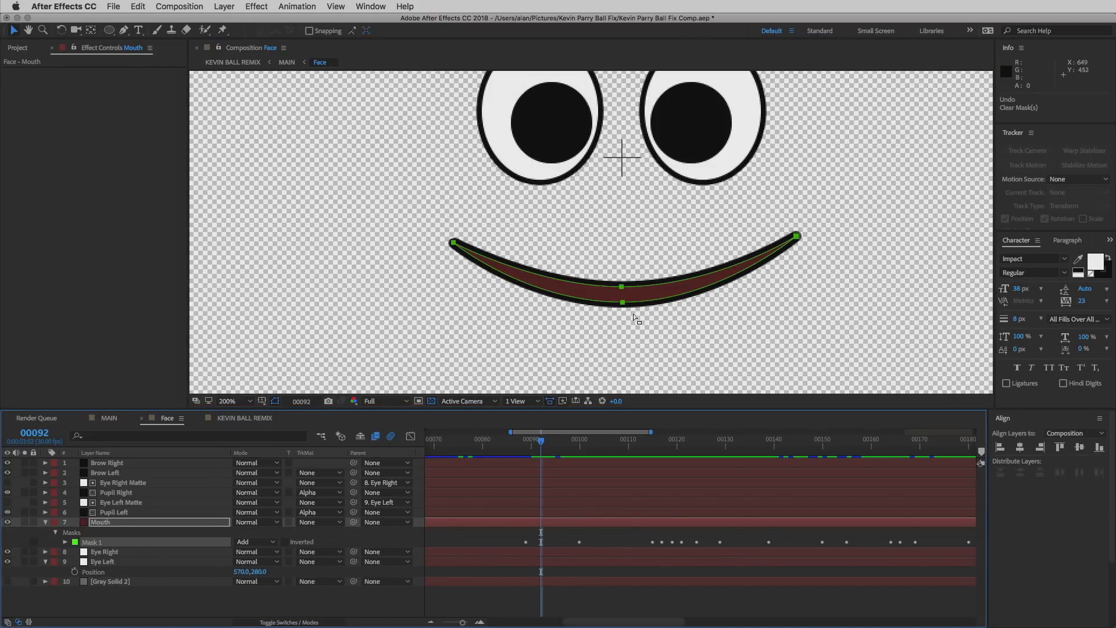
pyautogui.moveTo(626, 305)
pyautogui.mouseDown()
pyautogui.moveTo(649, 353)
pyautogui.moveTo(582, 343)
pyautogui.moveTo(680, 354)
pyautogui.moveTo(655, 333)
pyautogui.moveTo(652, 347)
pyautogui.moveTo(623, 301)
pyautogui.mouseUp()
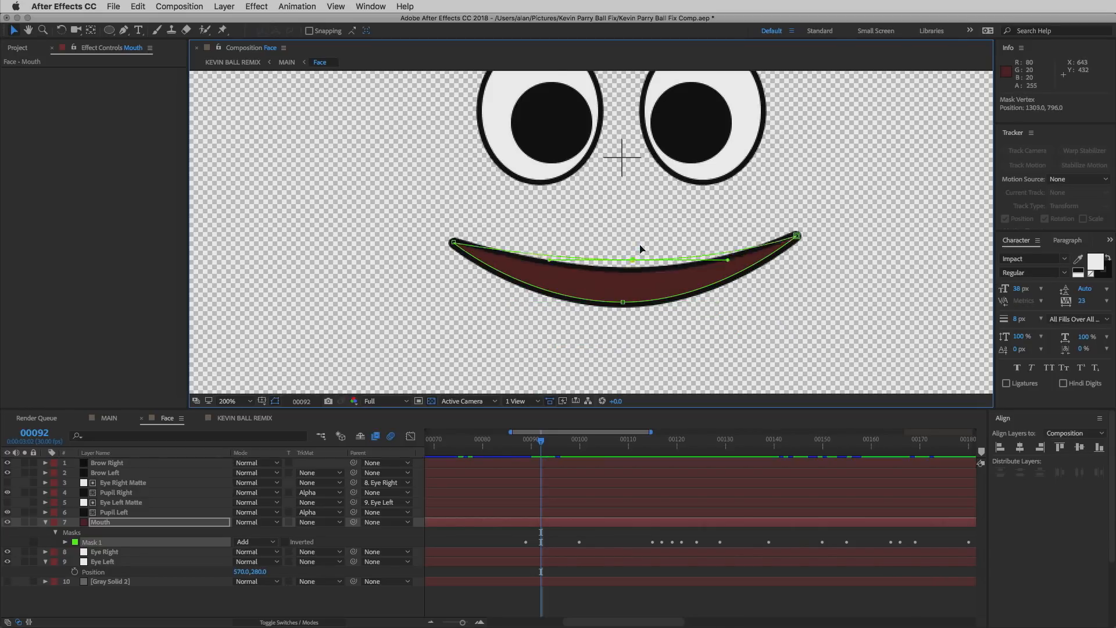
pyautogui.press('super+z')
# - Try deleting Brow Left's Mask 1 and moving its lower middle vertex, undo both edits, and collapse the layer
pyautogui.scroll(3, 790, 233)
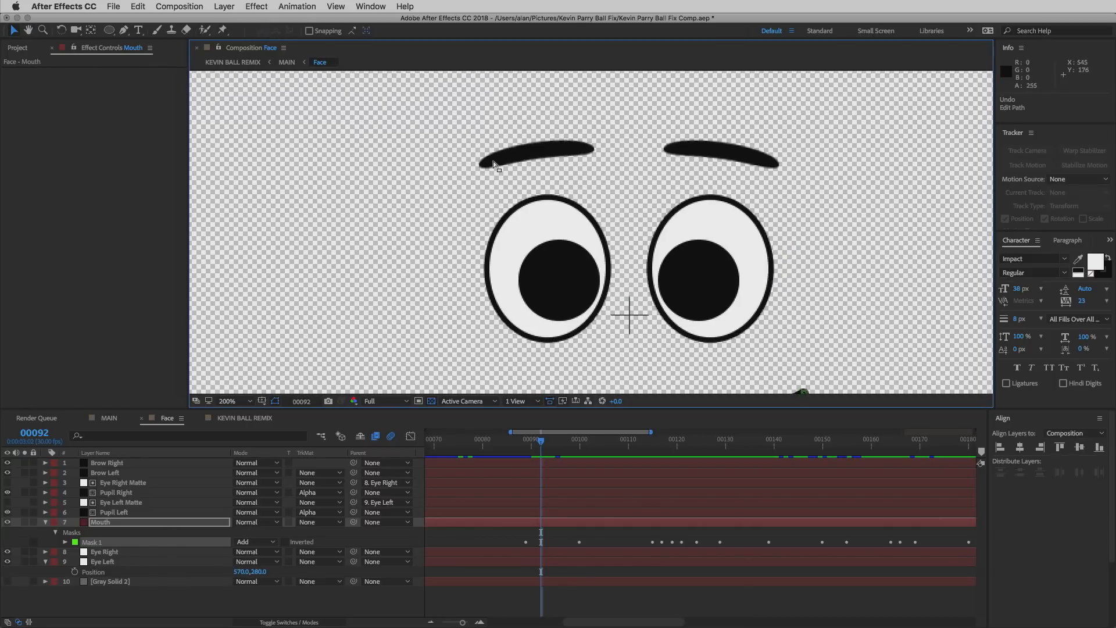
pyautogui.click(125, 473)
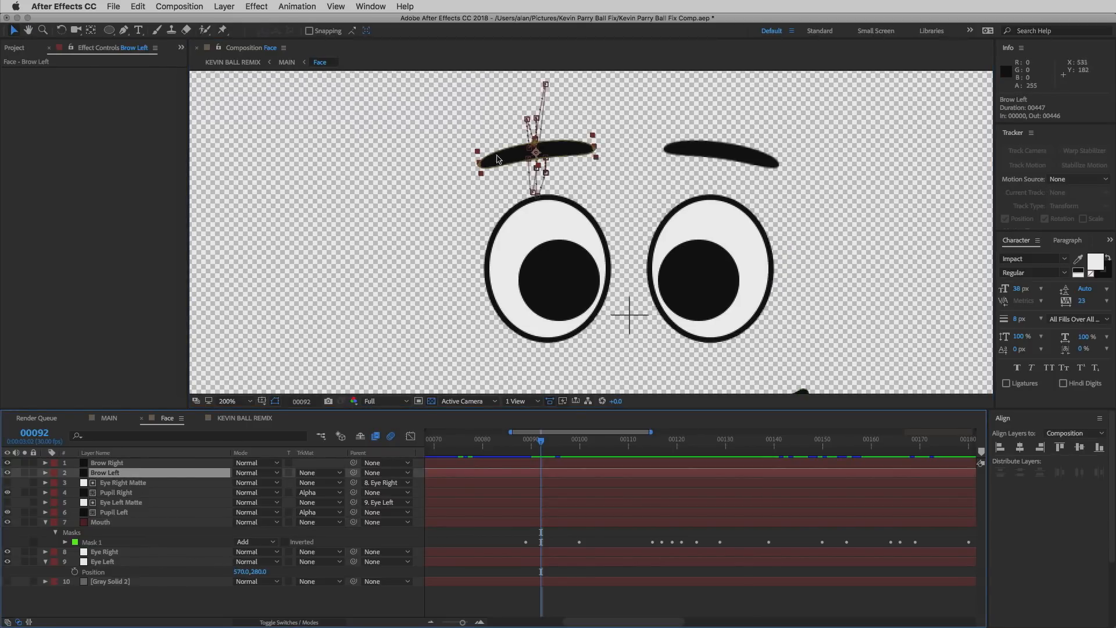
pyautogui.press('m')
pyautogui.click(95, 482)
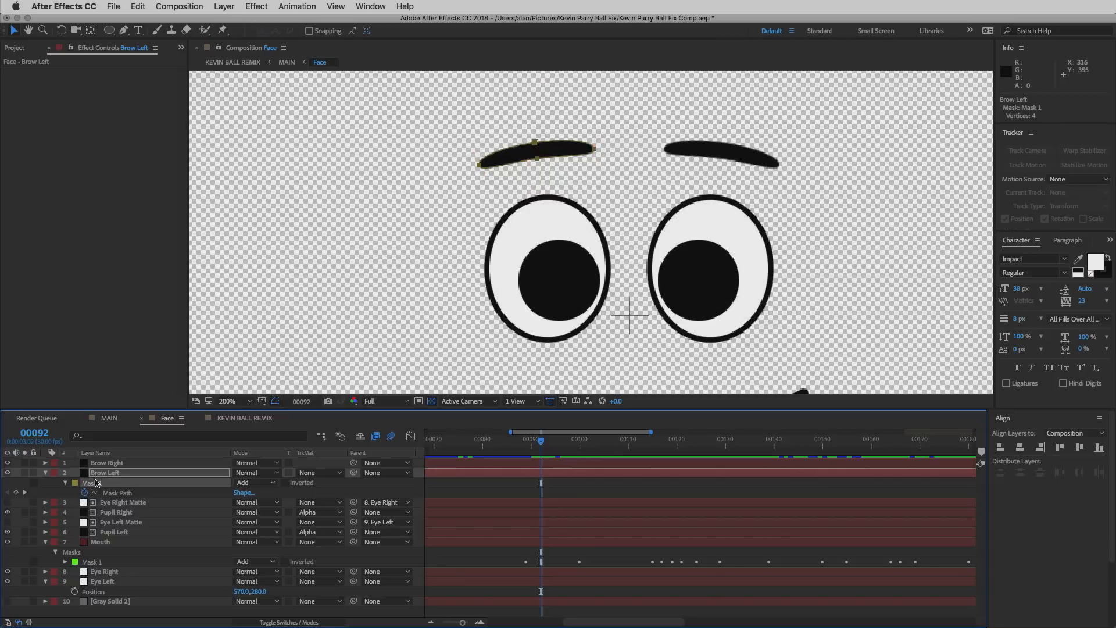
pyautogui.press('Delete')
pyautogui.press('super+z')
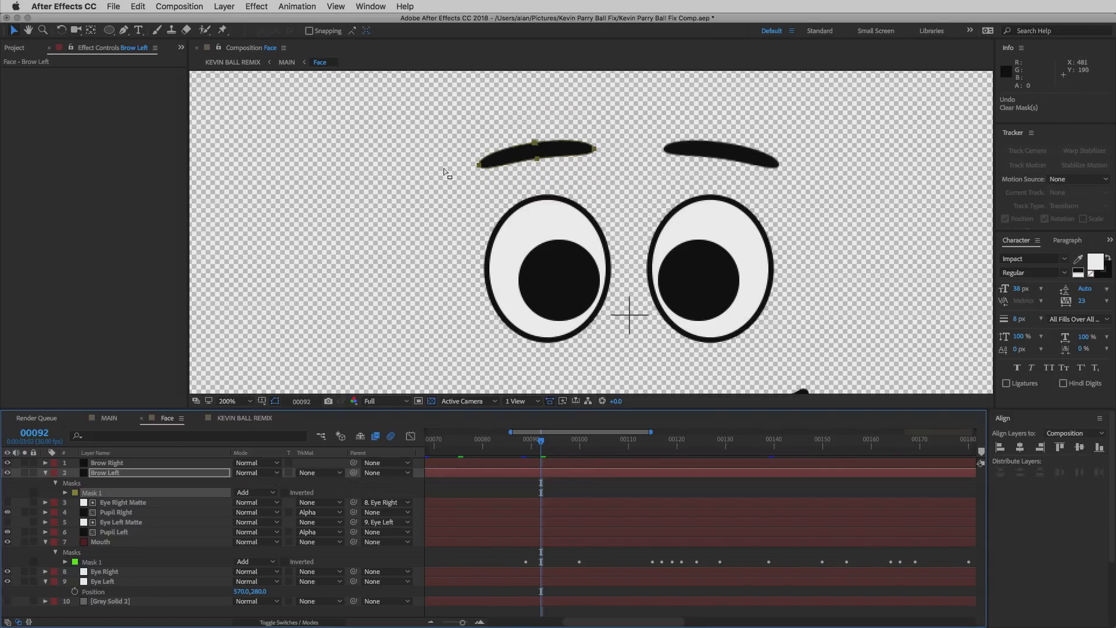
pyautogui.moveTo(535, 176)
pyautogui.mouseDown()
pyautogui.moveTo(547, 148)
pyautogui.moveTo(539, 161)
pyautogui.mouseUp()
pyautogui.press('super+z')
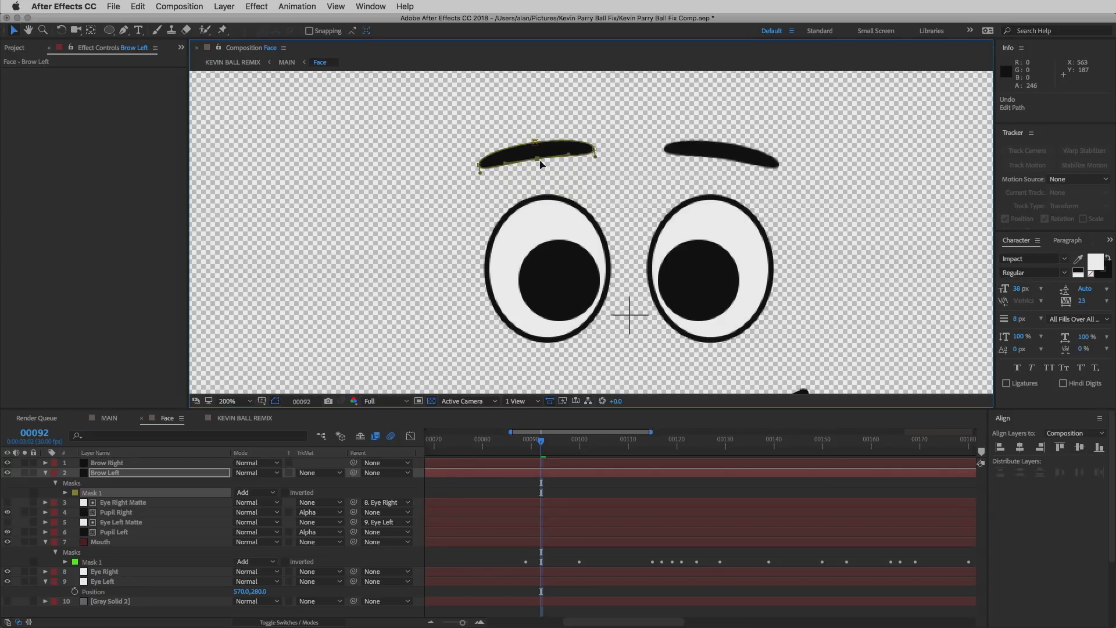
pyautogui.scroll(-2, 682, 160)
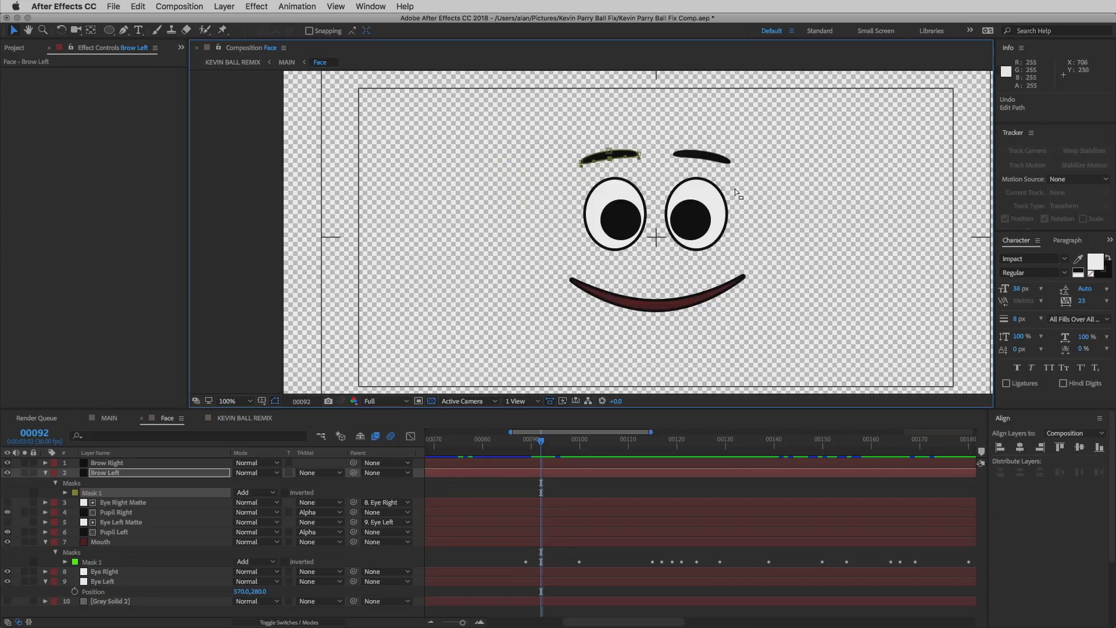
pyautogui.click(45, 473)
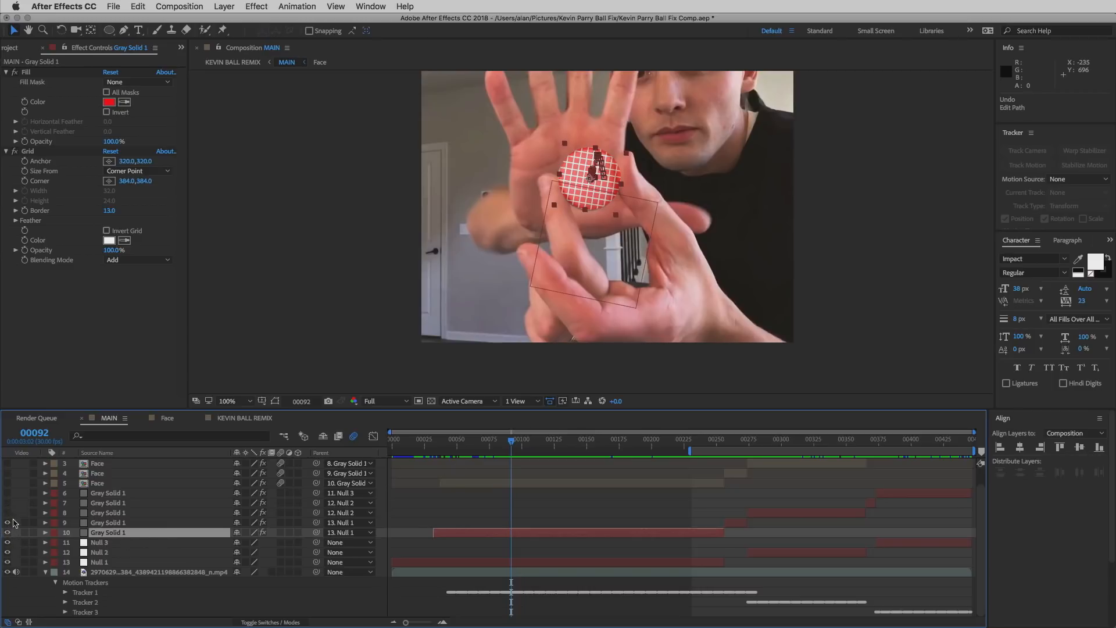
# - In the MAIN composition, hide the Gray Solid 1 layers, show all the Face layers, and go to frame 103
pyautogui.click(8, 533)
pyautogui.moveTo(8, 482); pyautogui.dragTo(8, 460)
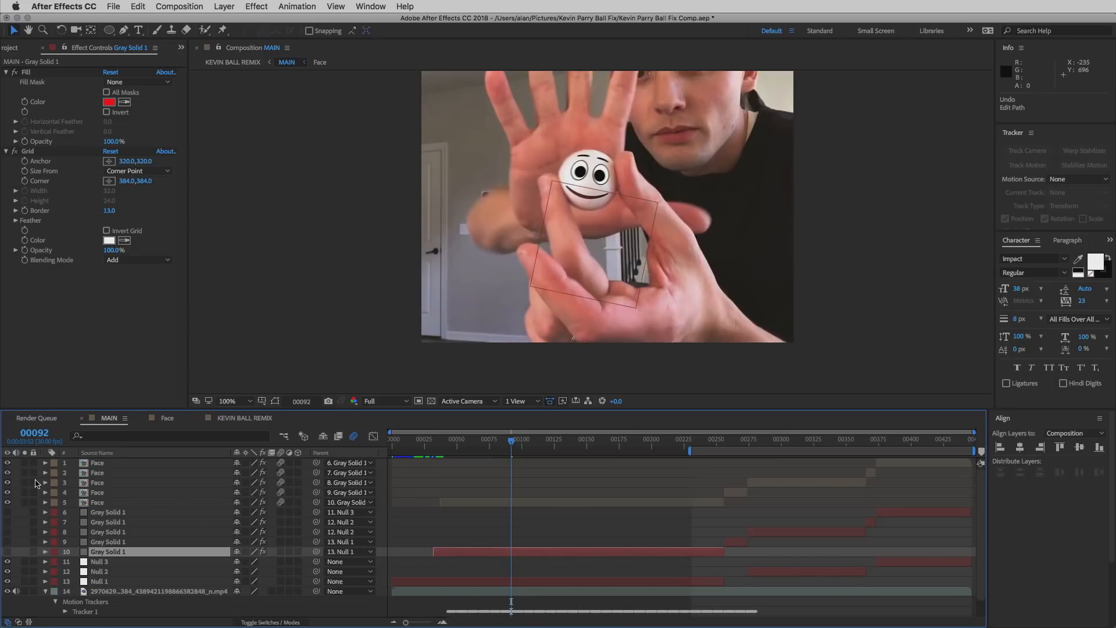
pyautogui.moveTo(504, 442); pyautogui.dragTo(524, 440)
pyautogui.press('.')
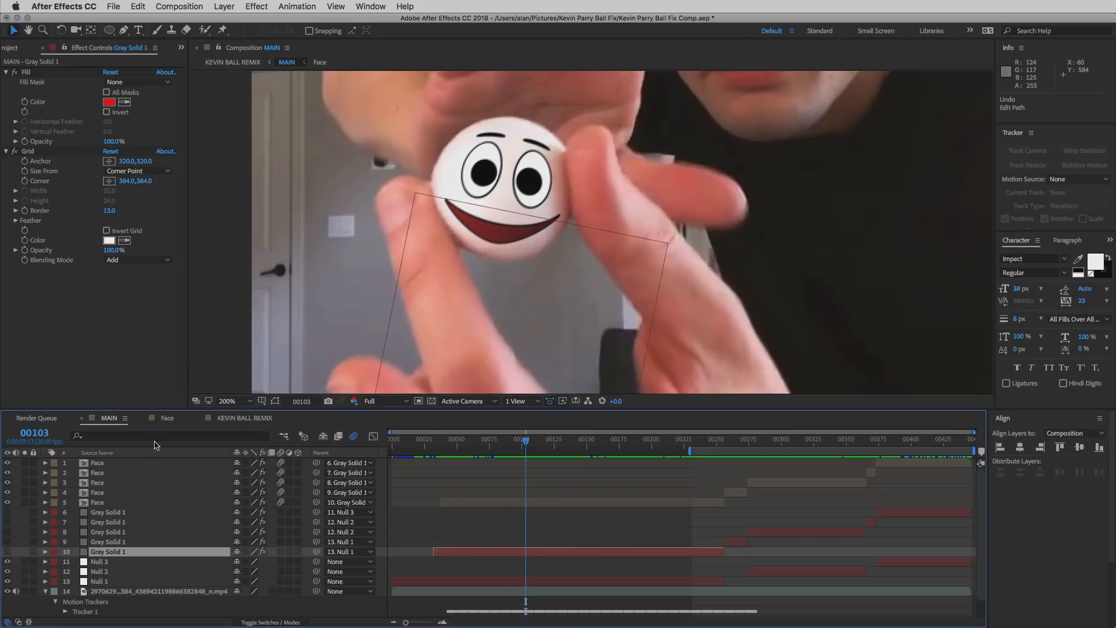
# - Compare the flat Face composition with the ball in MAIN, and turn off CC Sphere on Face layer 5
pyautogui.click(166, 418)
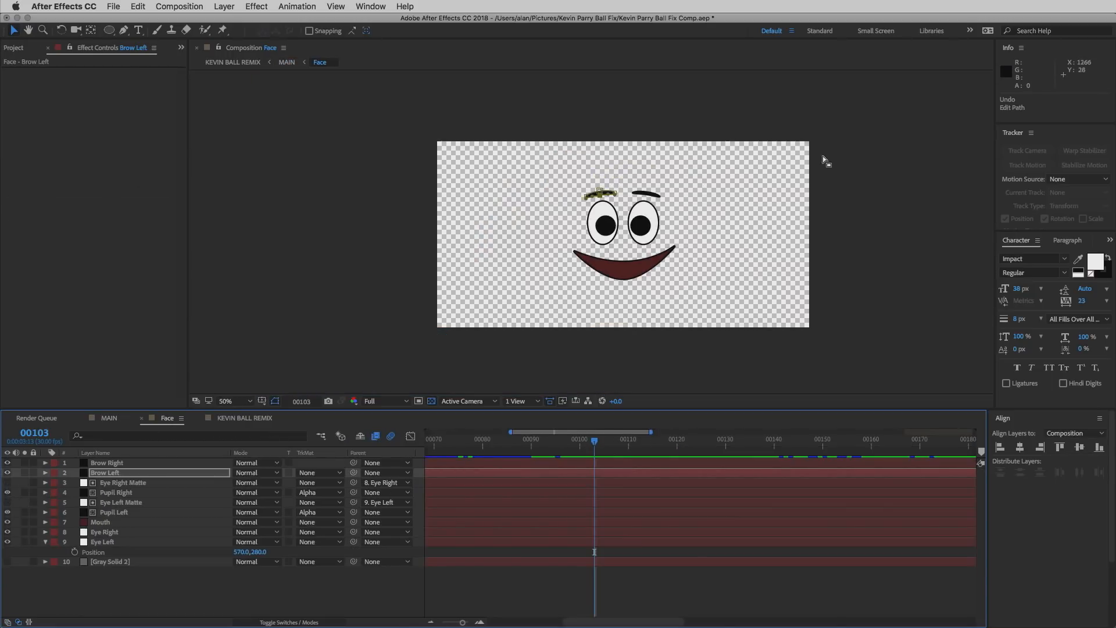
pyautogui.press('.')
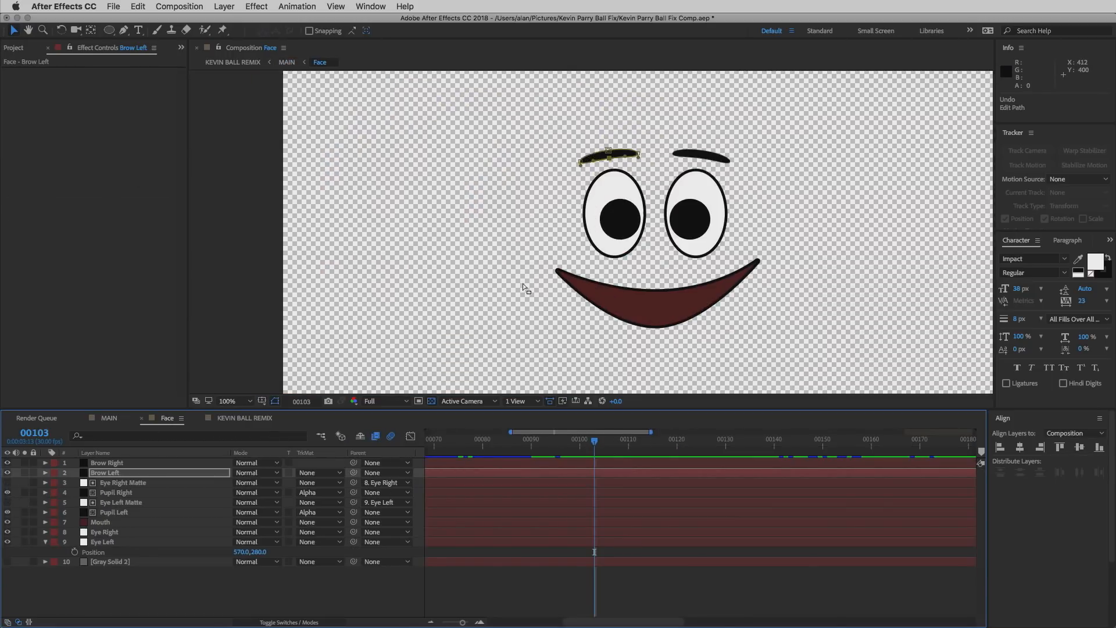
pyautogui.click(109, 418)
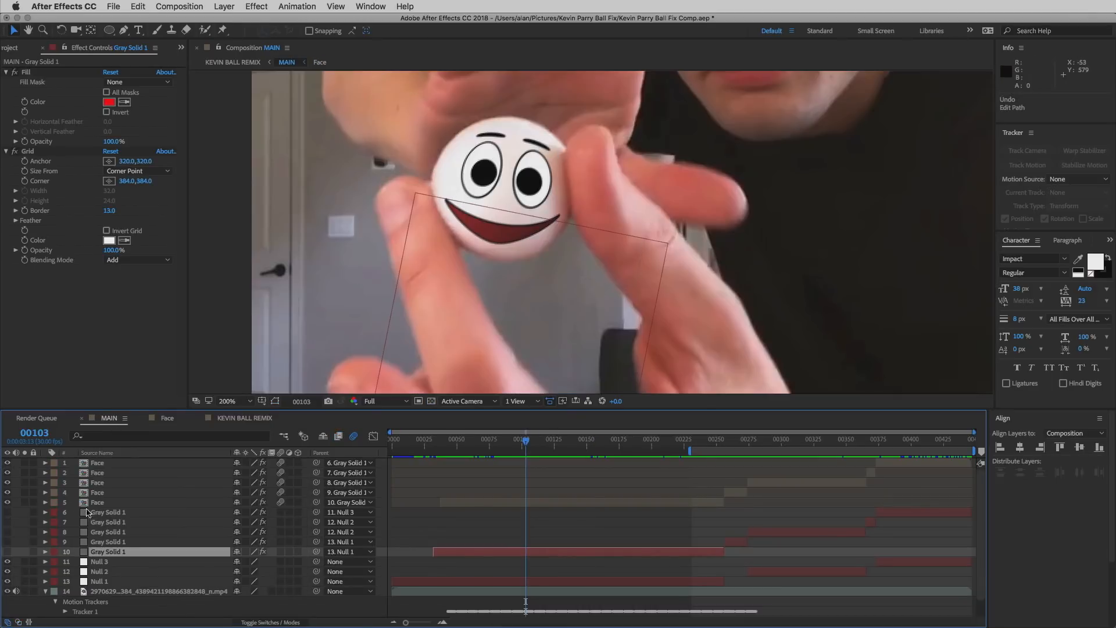
pyautogui.click(88, 503)
pyautogui.click(15, 72)
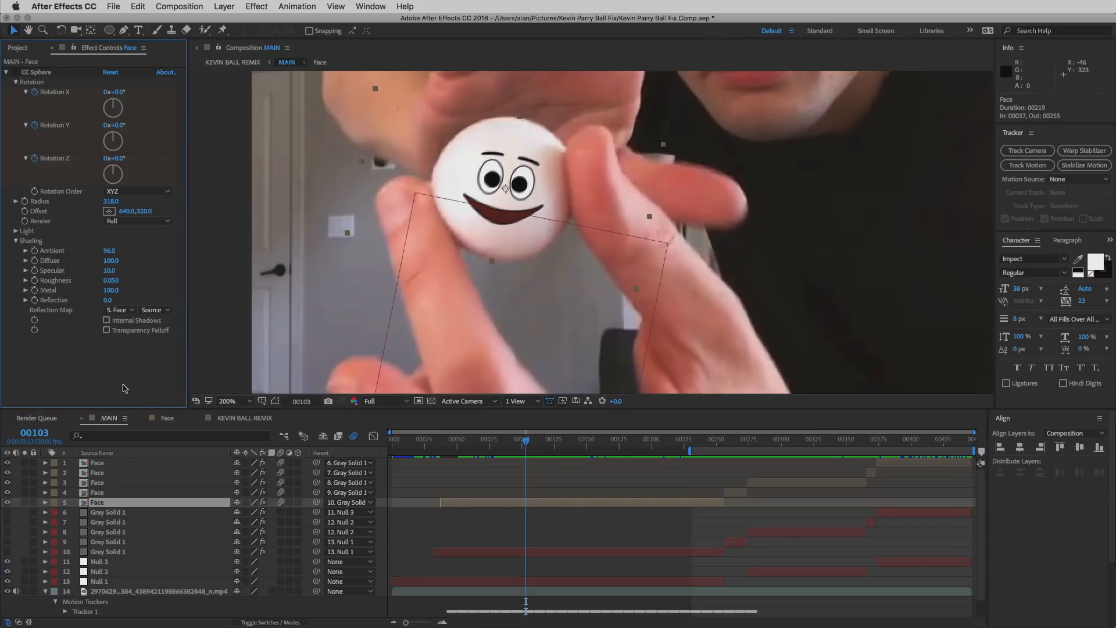
# - Show the checkered background solid in the Face composition, and turn CC Sphere back on for Face layer 5 in MAIN
pyautogui.click(162, 419)
pyautogui.click(8, 562)
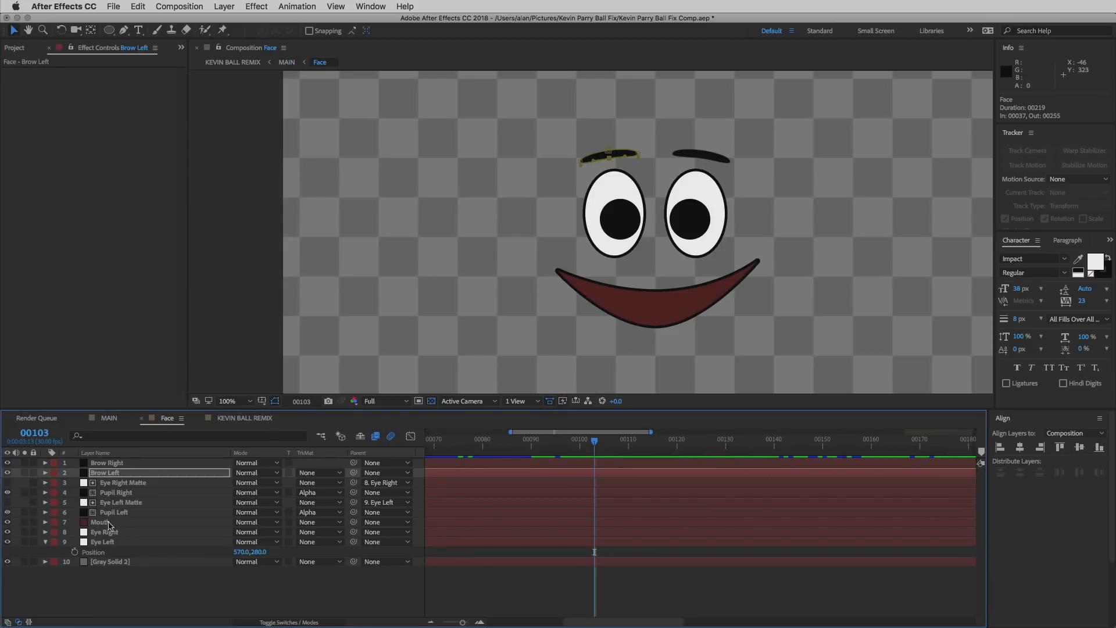
pyautogui.click(107, 419)
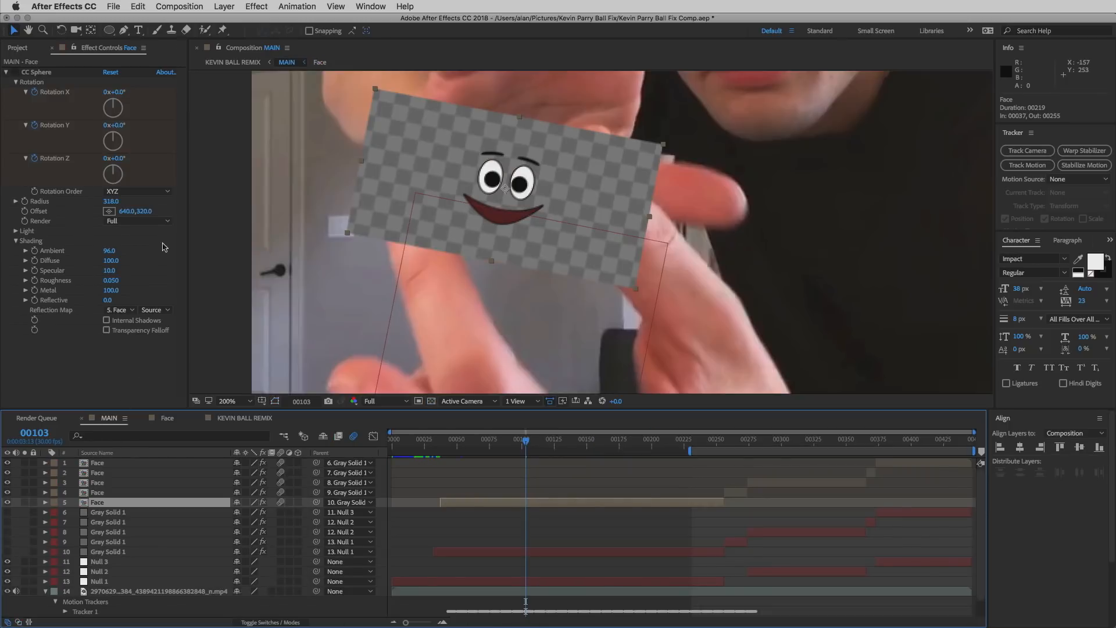
pyautogui.click(15, 73)
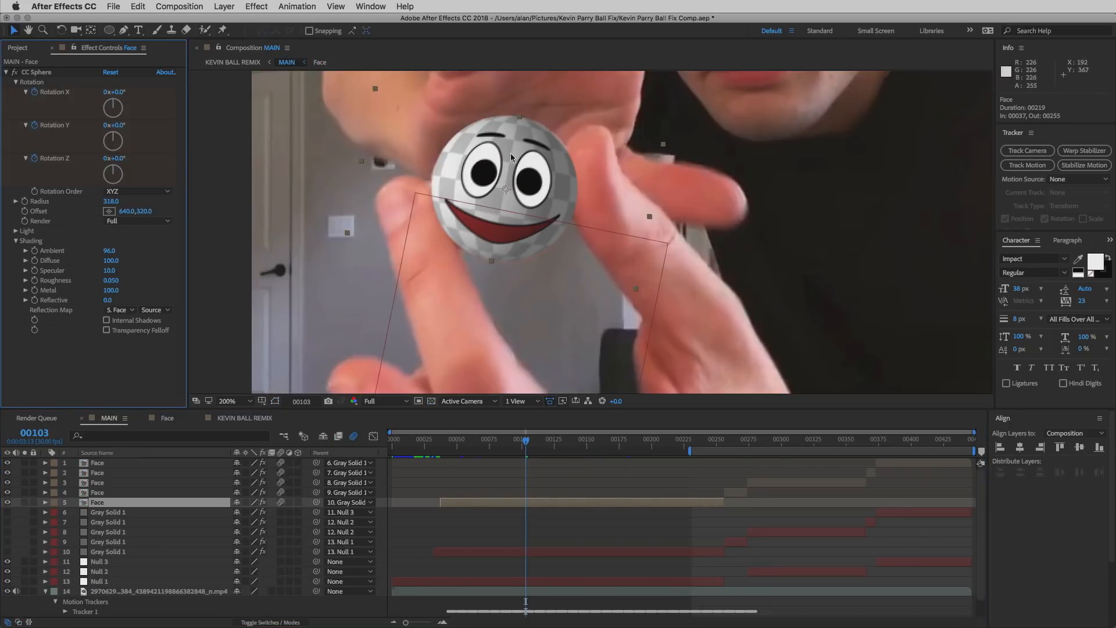
# - Hide the checkered background solid in the Face composition, and return to MAIN to view the face on the ball
pyautogui.click(166, 418)
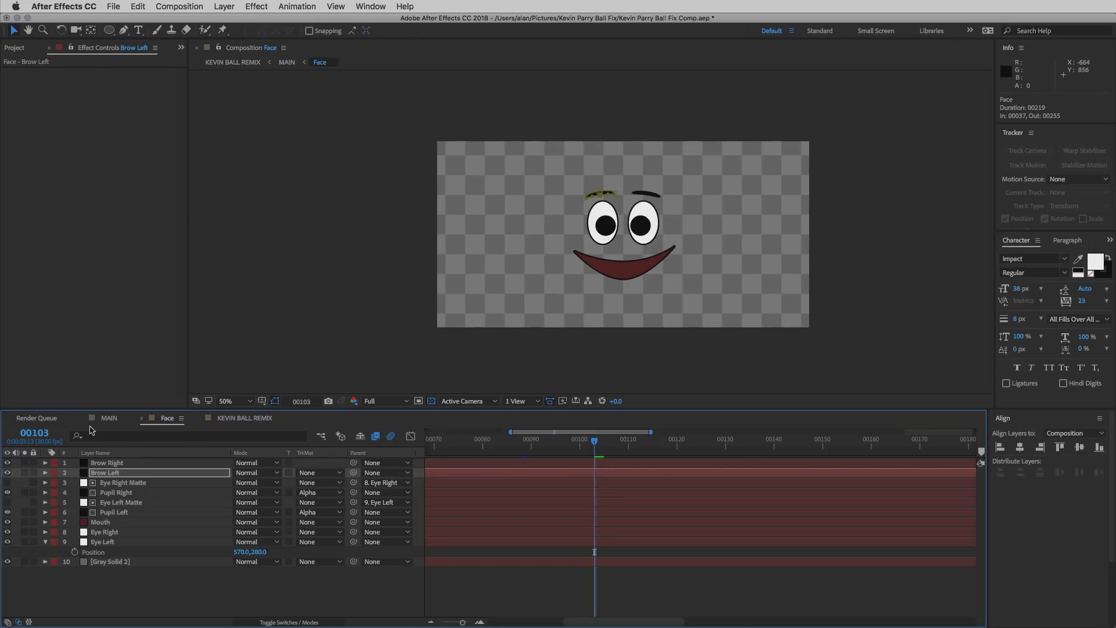
pyautogui.click(108, 418)
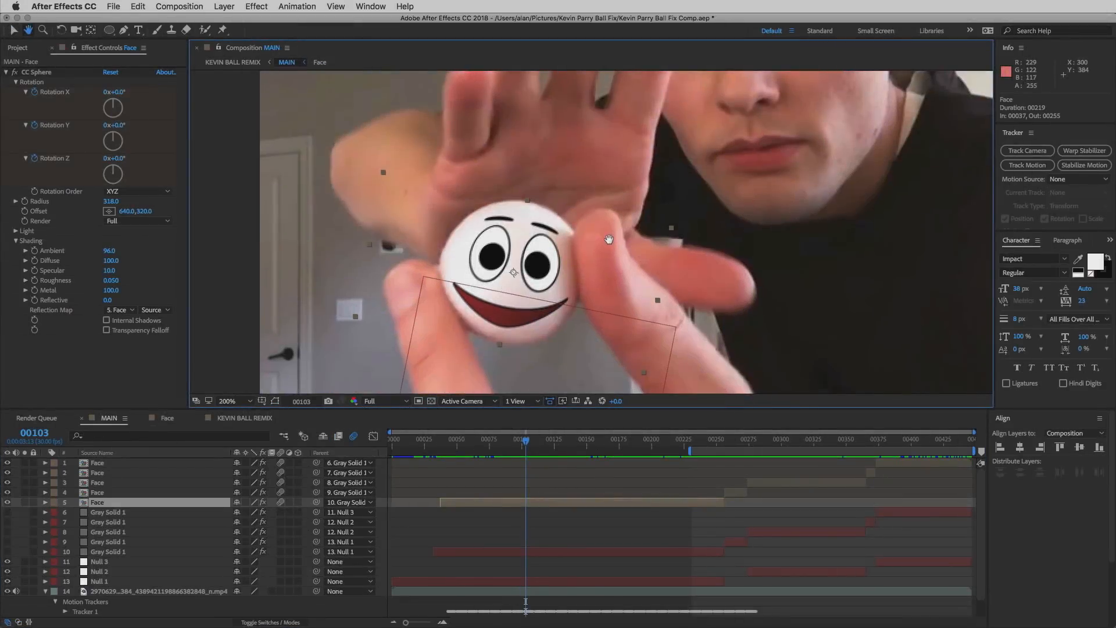
pyautogui.moveTo(611, 231); pyautogui.dragTo(557, 266)
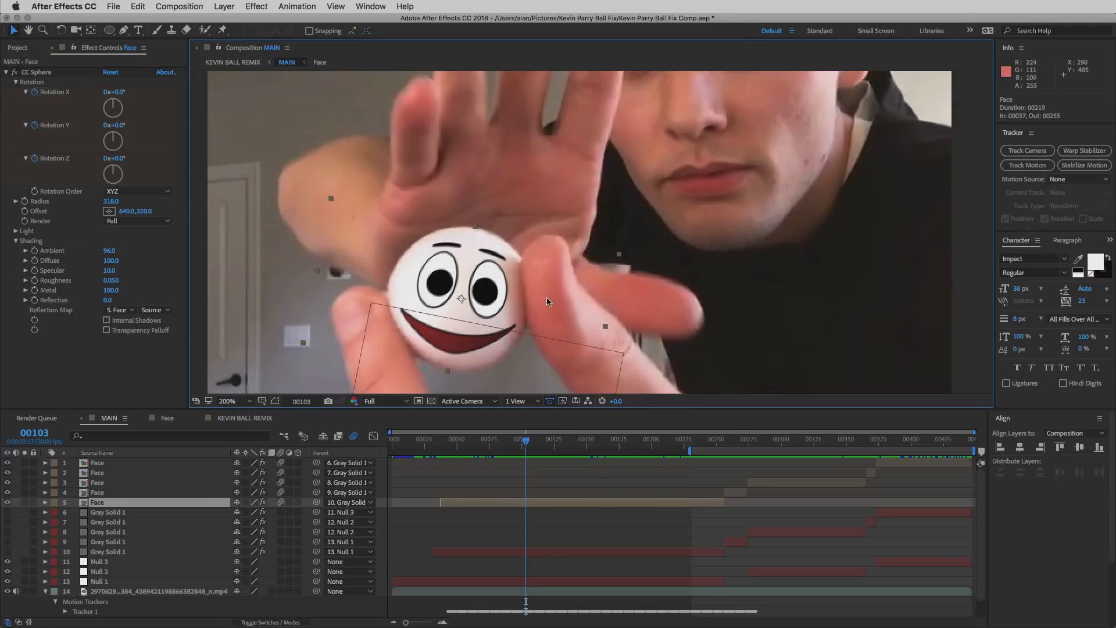
# - Scrub MAIN from frame 103 to frame 133 to check how the face follows the ball
pyautogui.moveTo(551, 301); pyautogui.dragTo(565, 268)
pyautogui.press('v')
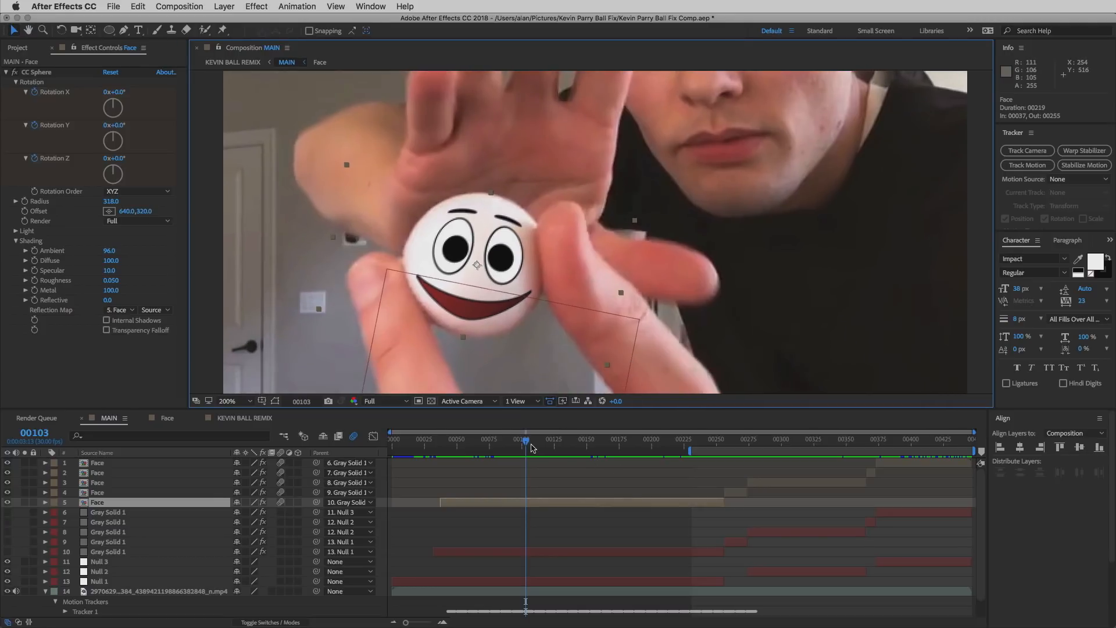
pyautogui.moveTo(539, 442)
pyautogui.mouseDown()
pyautogui.moveTo(551, 443)
pyautogui.moveTo(530, 444)
pyautogui.mouseUp()
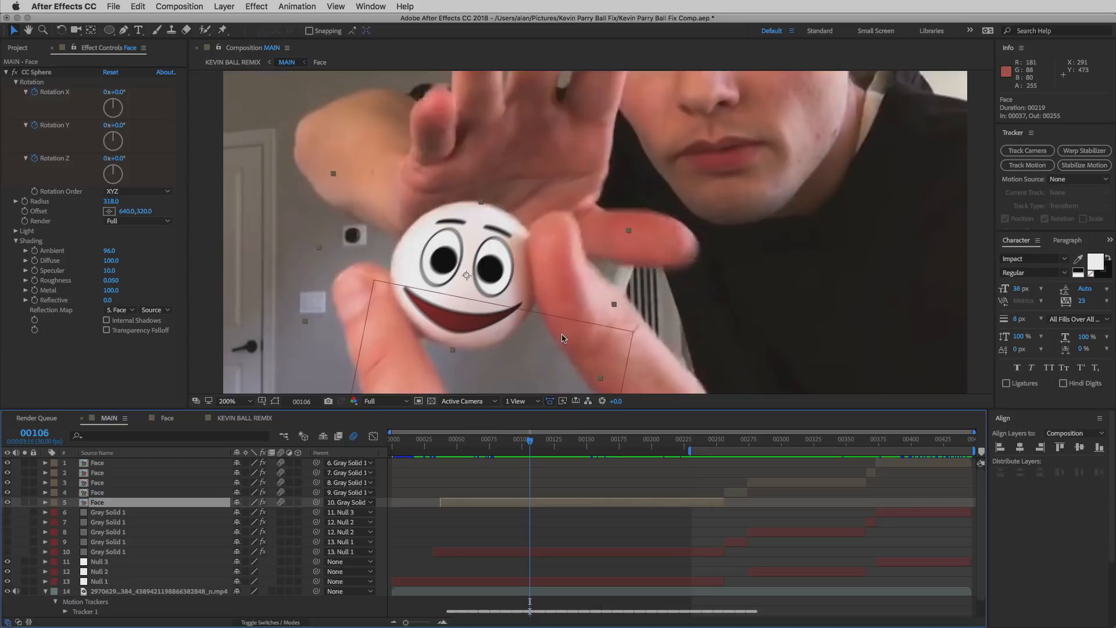
pyautogui.press(',')
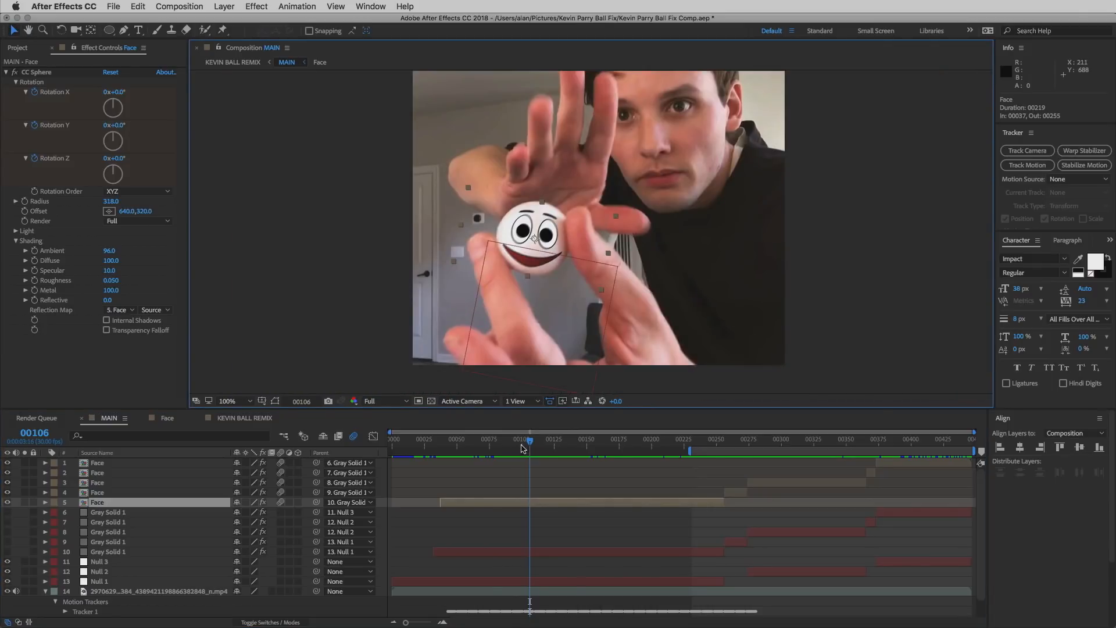
pyautogui.moveTo(530, 446); pyautogui.dragTo(565, 449)
# - Open the Face composition and reveal the Mouth layer's mask path keyframes, with the mouth in close view
pyautogui.click(167, 419)
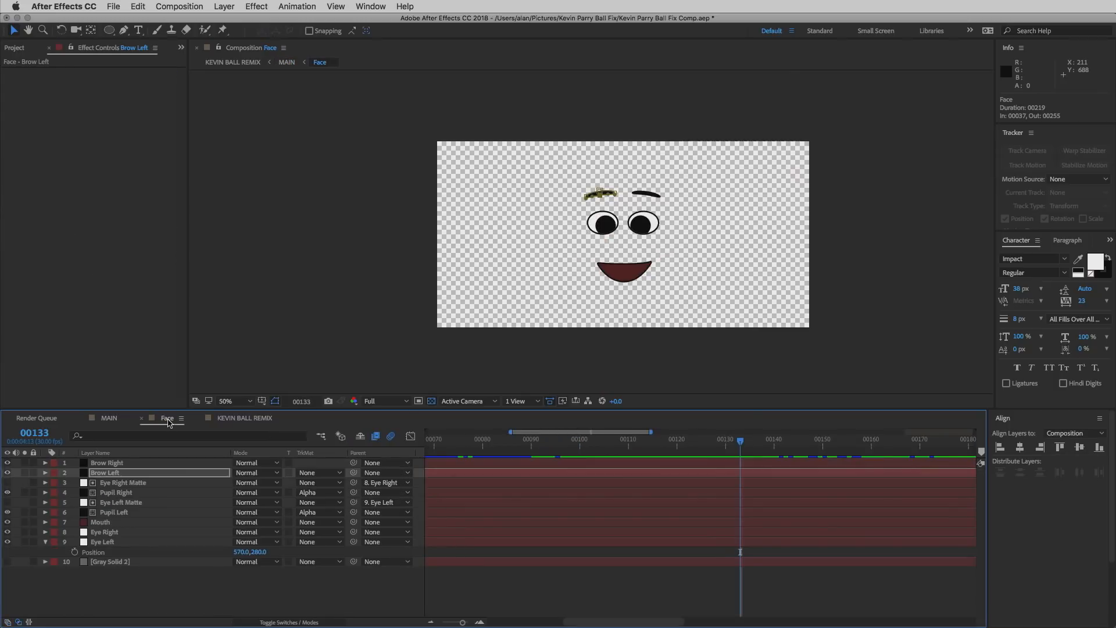
pyautogui.press('.')
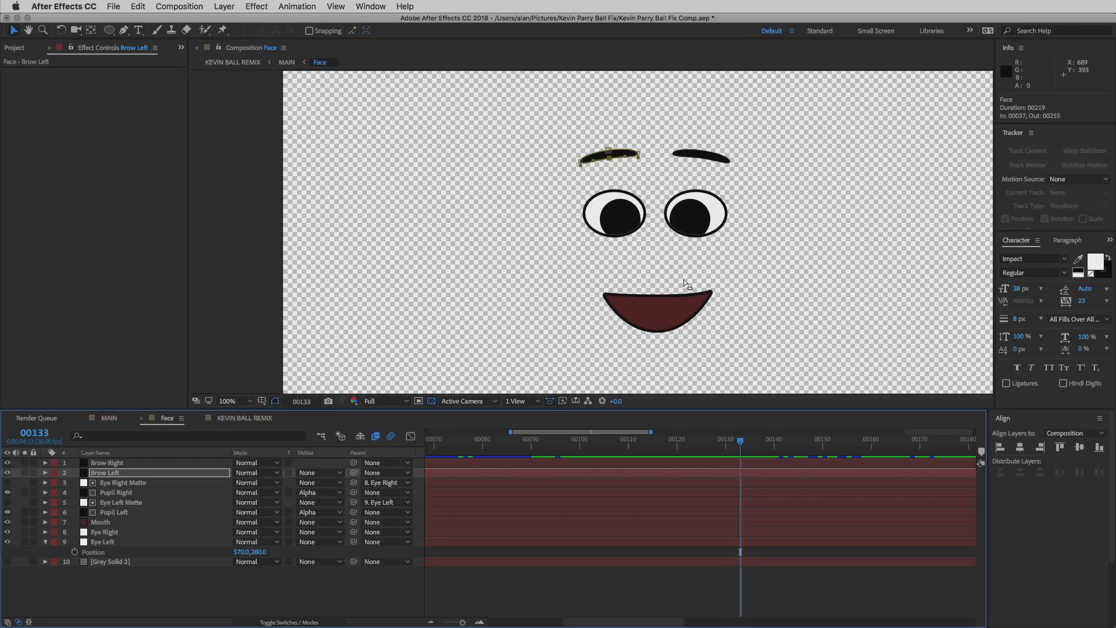
pyautogui.click(116, 523)
pyautogui.press('m')
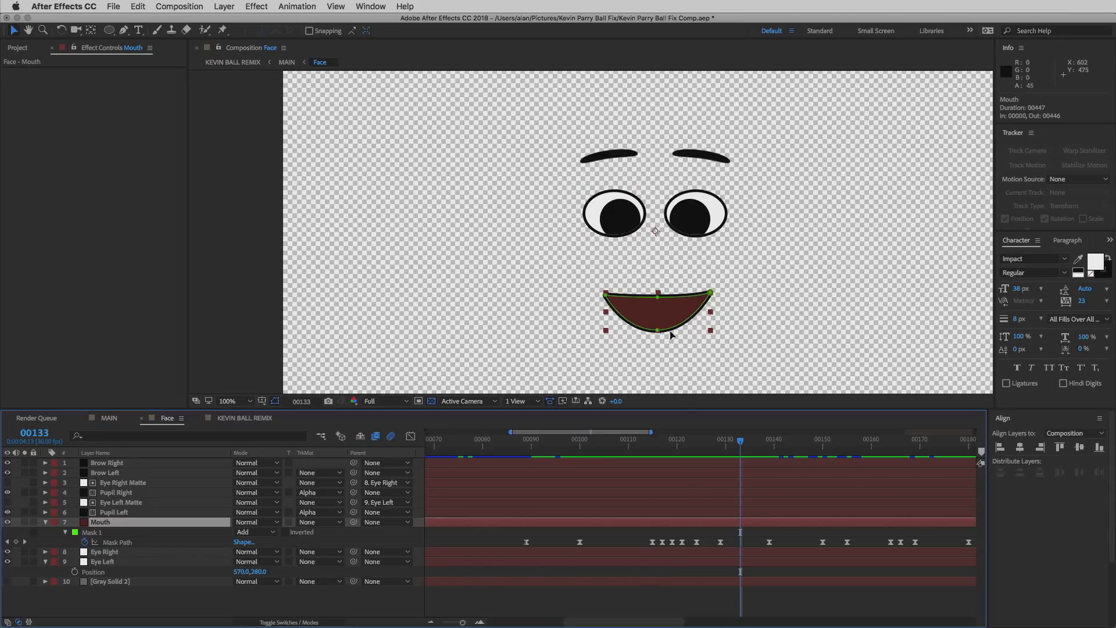
pyautogui.moveTo(686, 280); pyautogui.dragTo(706, 243)
pyautogui.press('.')
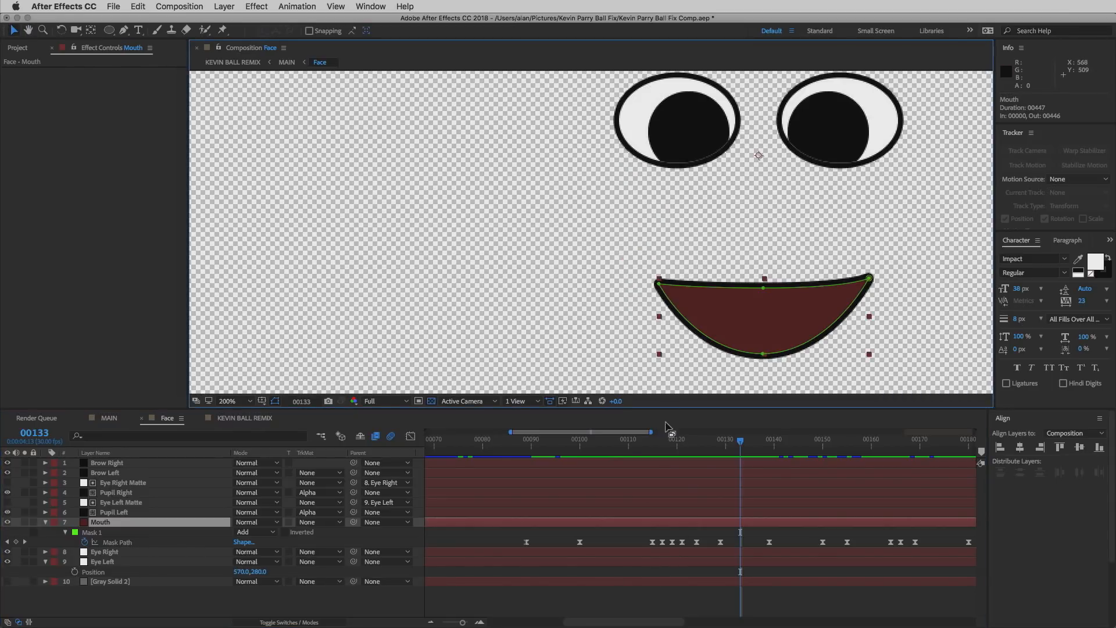
# - Set the Face composition's work area from frame 109 to frame 136 and preview the mouth animation
pyautogui.moveTo(649, 447); pyautogui.dragTo(623, 446)
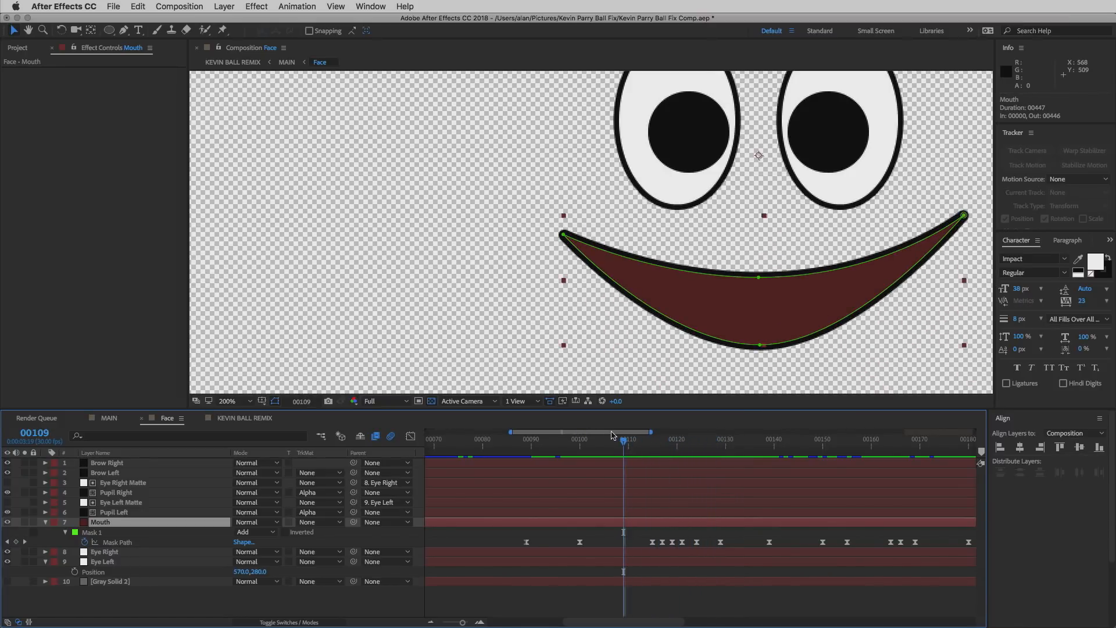
pyautogui.click(754, 443)
pyautogui.press('n')
pyautogui.press('space')
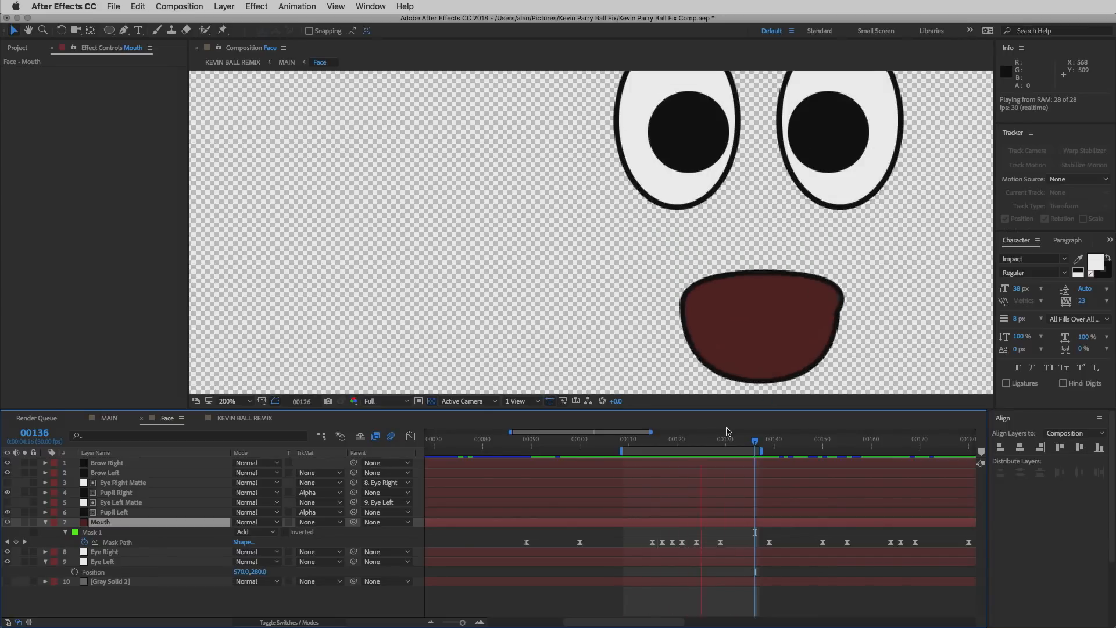
# - Compare the mouth on the ball in MAIN with the flat Face composition, ending at frame 135 with the whole face in view
pyautogui.click(109, 417)
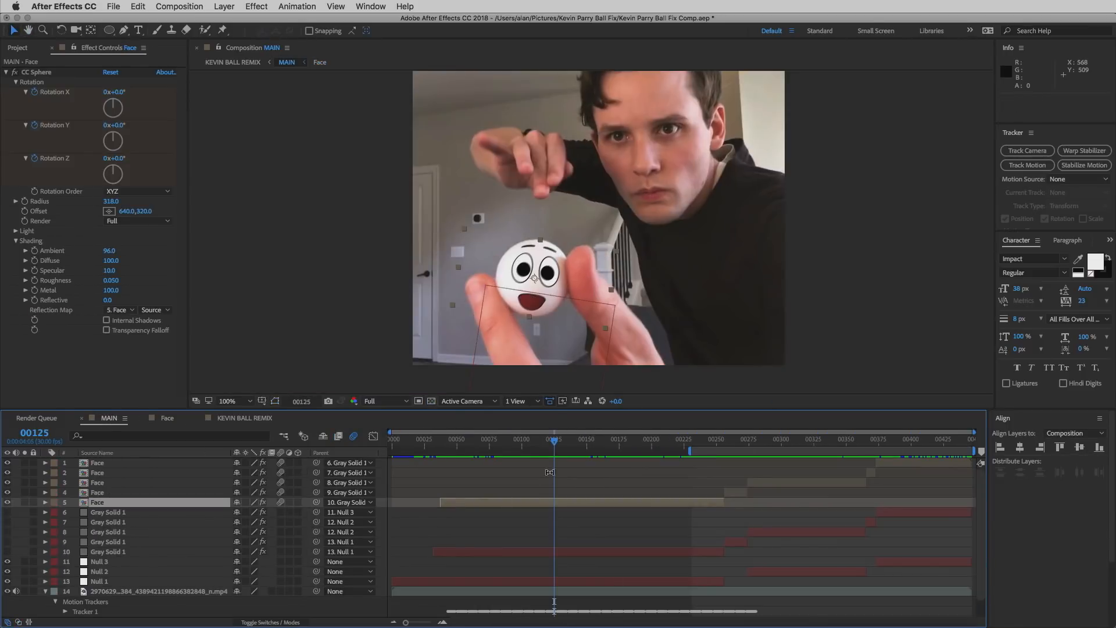
pyautogui.moveTo(550, 444)
pyautogui.mouseDown()
pyautogui.moveTo(521, 446)
pyautogui.moveTo(584, 446)
pyautogui.moveTo(525, 446)
pyautogui.moveTo(548, 446)
pyautogui.mouseUp()
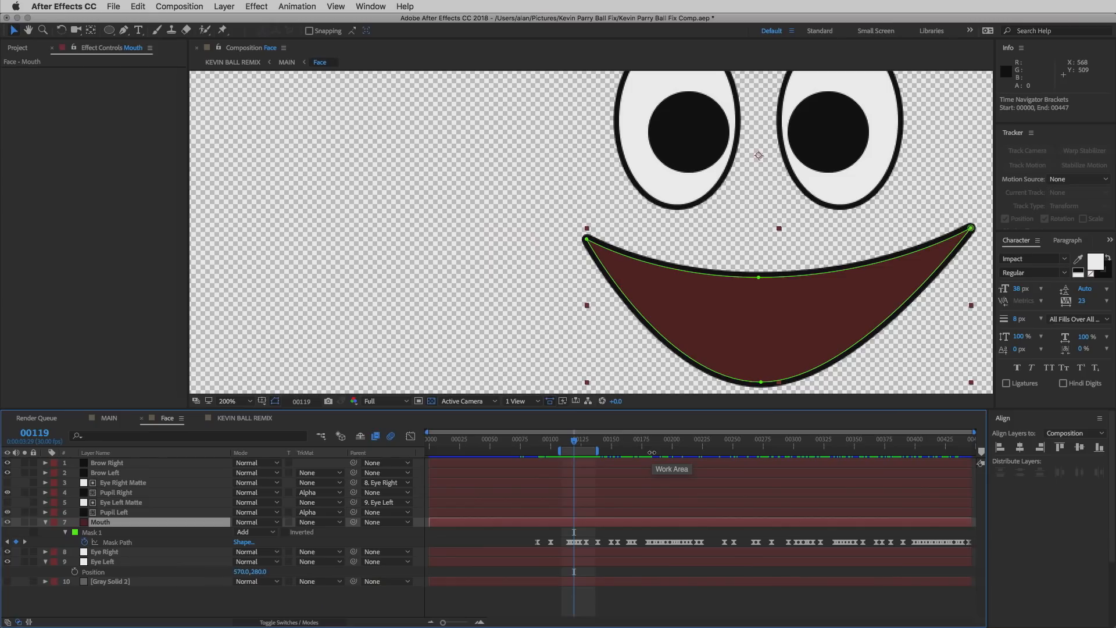
pyautogui.moveTo(623, 446); pyautogui.dragTo(593, 446)
pyautogui.scroll(-1, 668, 329)
pyautogui.moveTo(661, 301); pyautogui.dragTo(618, 335)
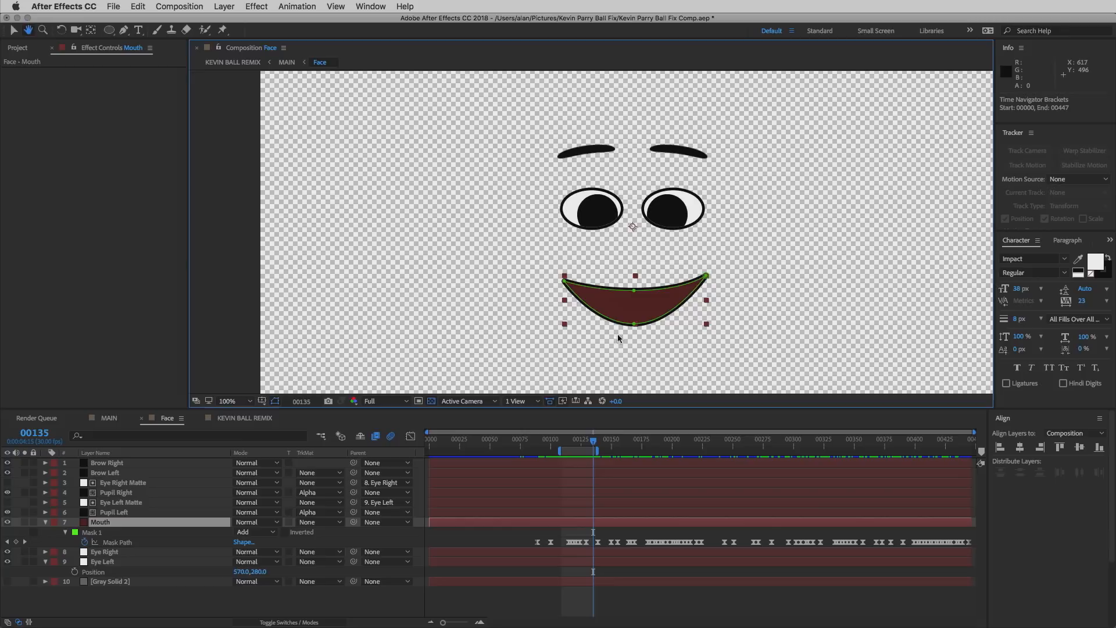
# - Scrub the Face composition between frames 192 and 221 to review the expressions, ending at frame 195
pyautogui.click(599, 435)
pyautogui.moveTo(657, 447); pyautogui.dragTo(664, 448)
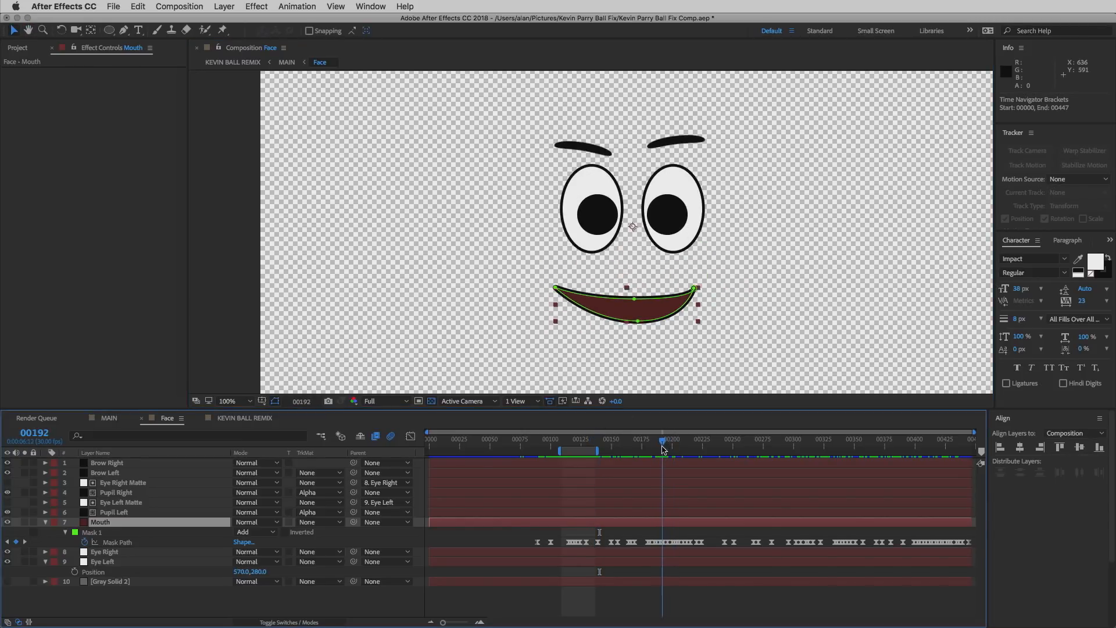
pyautogui.press('space')
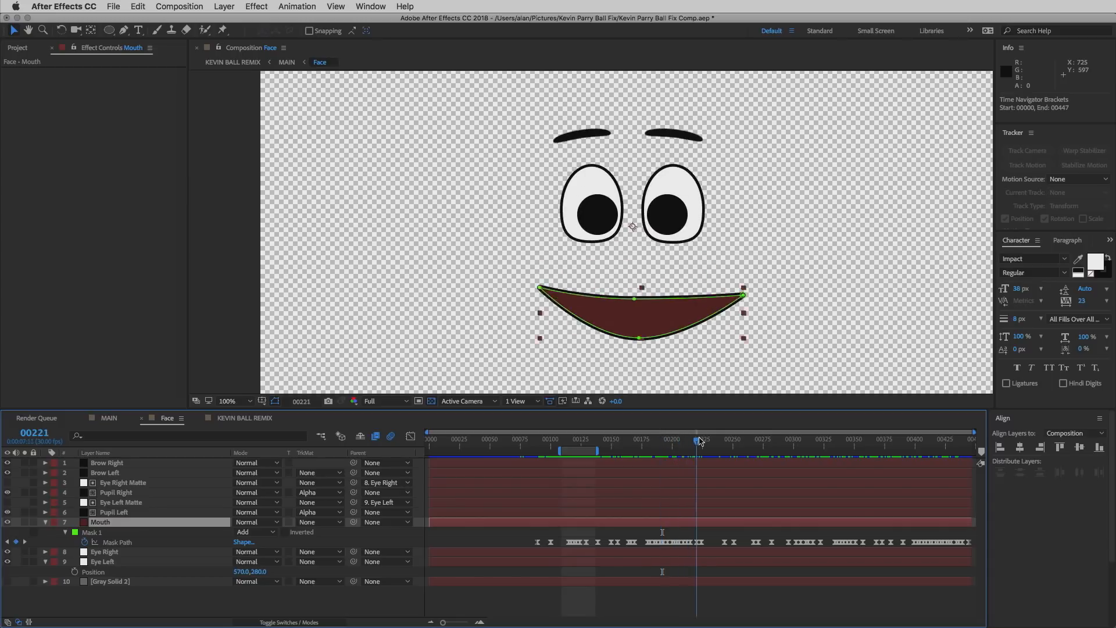
pyautogui.moveTo(700, 445); pyautogui.dragTo(666, 446)
# - Reveal the animated properties of all Face layers from Brow Right to Eye Left, and look through their keyframes in the enlarged timeline
pyautogui.click(45, 522)
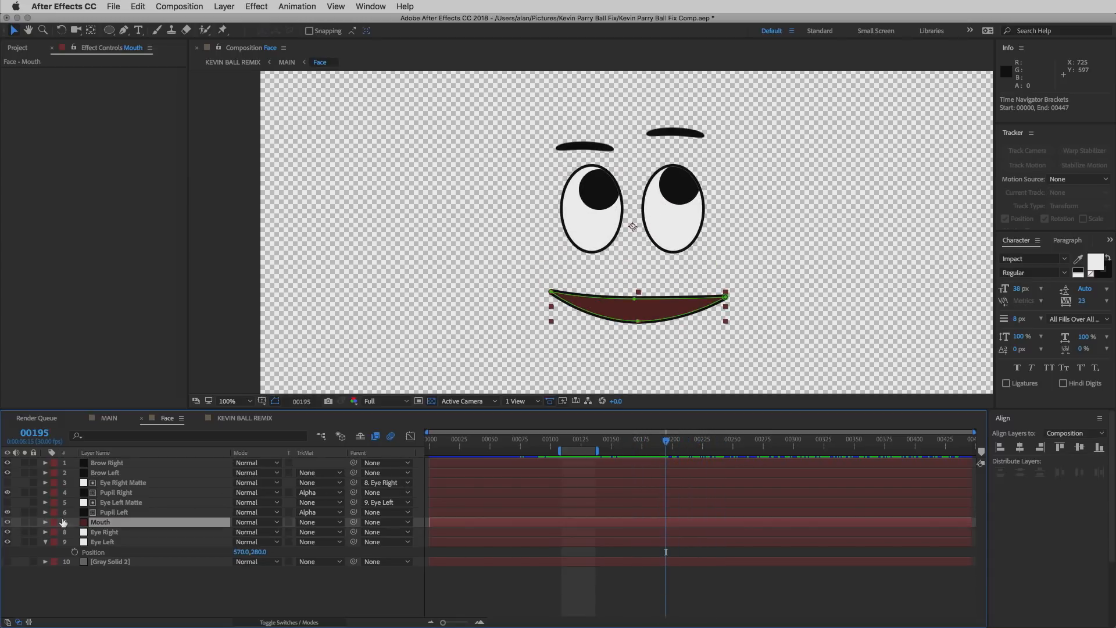
pyautogui.click(153, 463)
pyautogui.keyDown('shift'); pyautogui.click(143, 542); pyautogui.keyUp('shift')
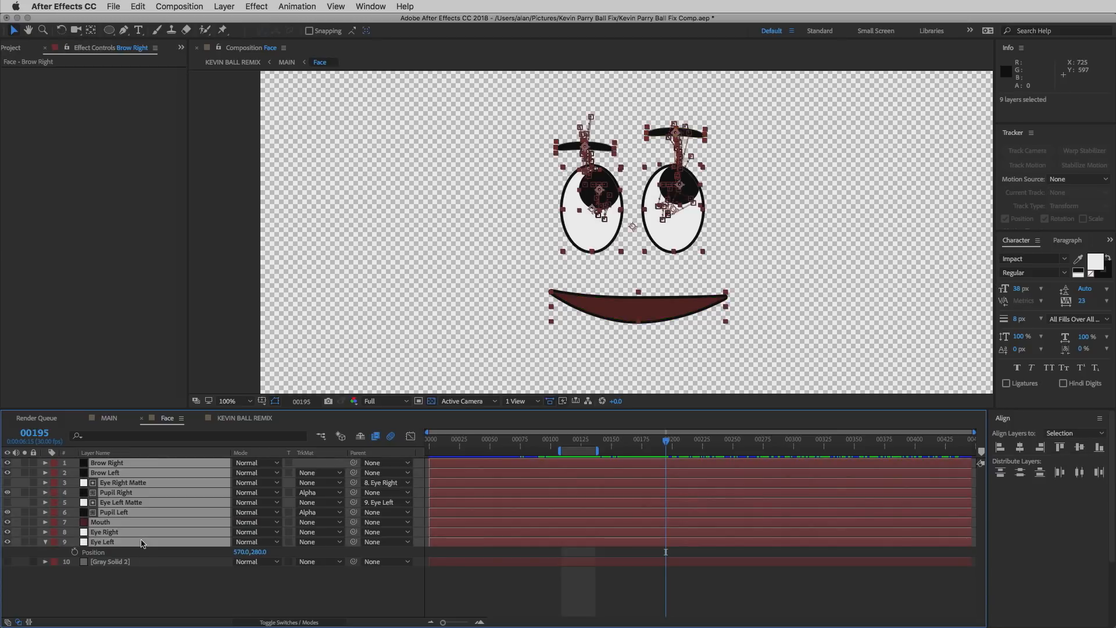
pyautogui.press('u')
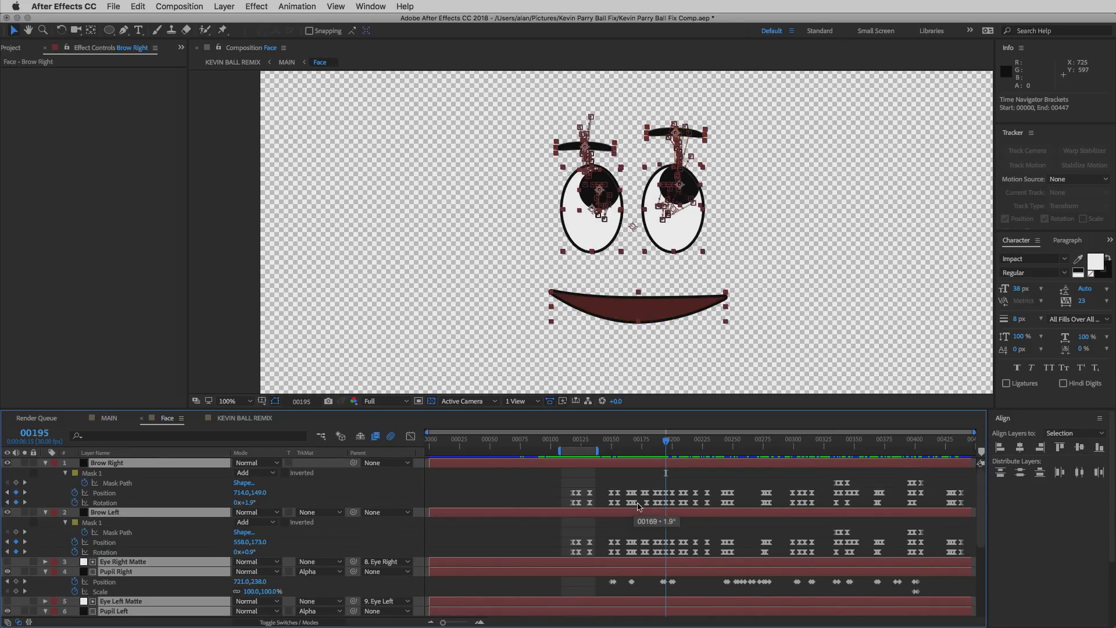
pyautogui.scroll(-3, 640, 500)
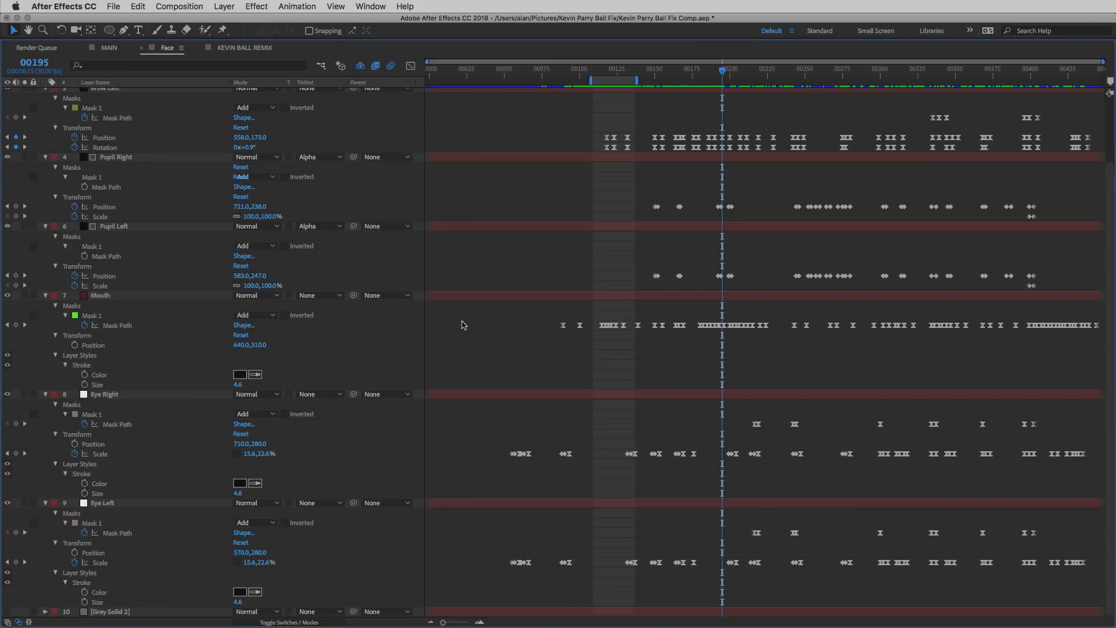
pyautogui.scroll(5, 463, 325)
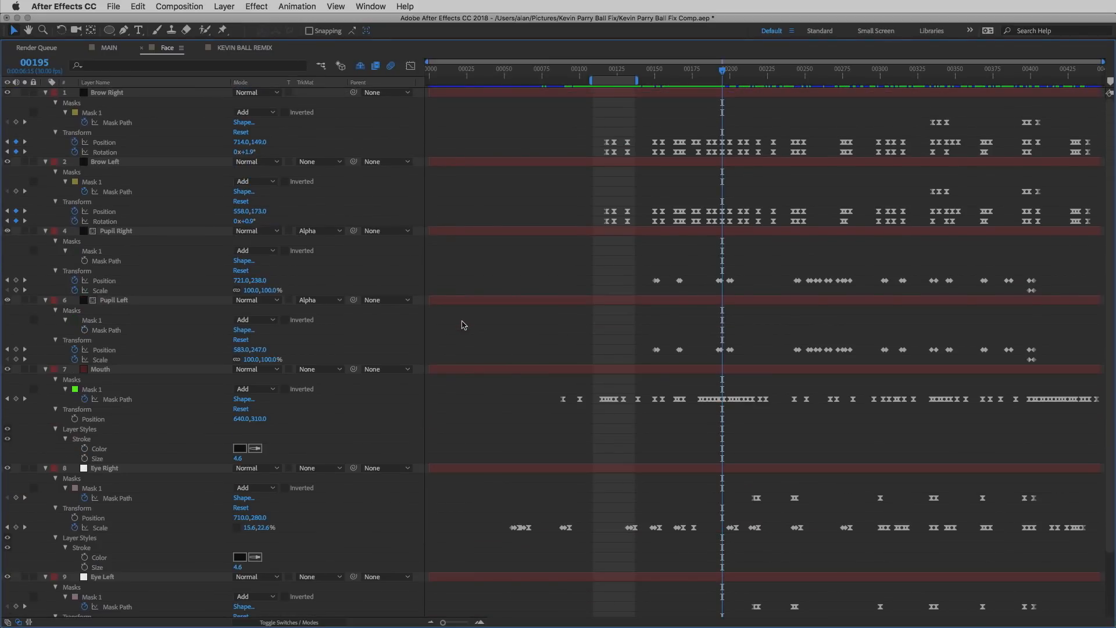
pyautogui.scroll(-5, 463, 325)
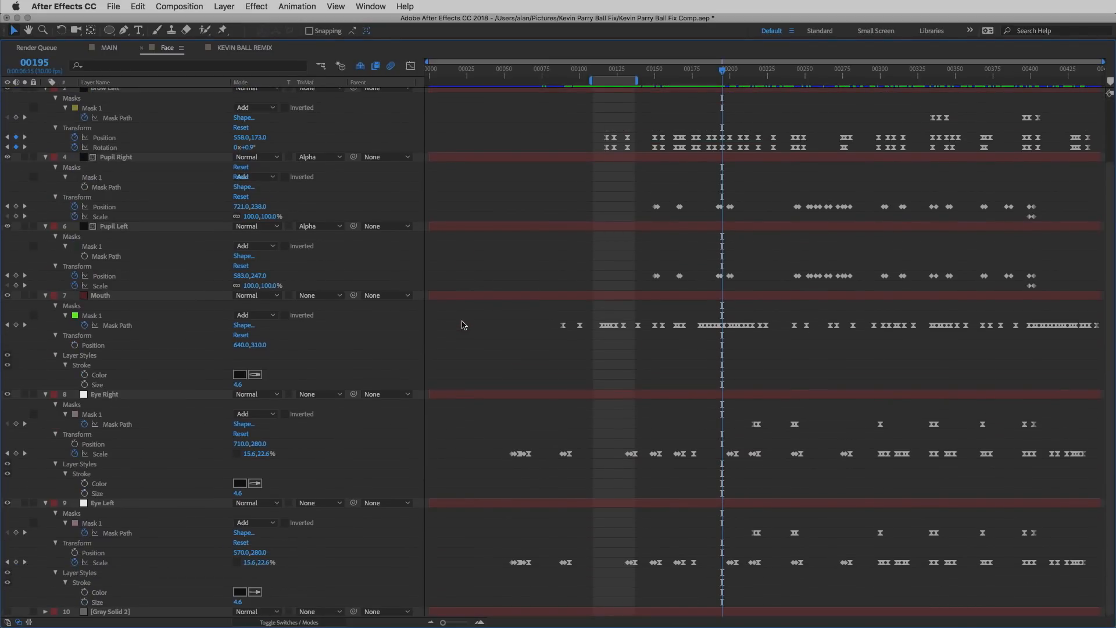
pyautogui.scroll(5, 464, 325)
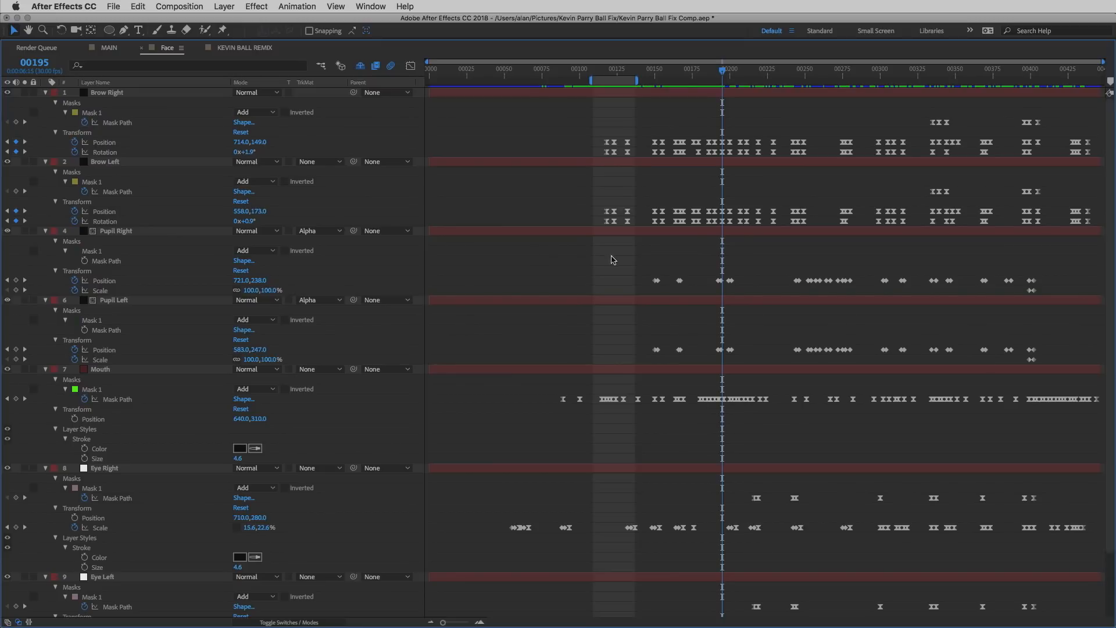
pyautogui.press('`')
# - Return to MAIN and scrub to frame 317 to view the face on the larger ball
pyautogui.moveTo(723, 443); pyautogui.dragTo(750, 445)
pyautogui.click(108, 418)
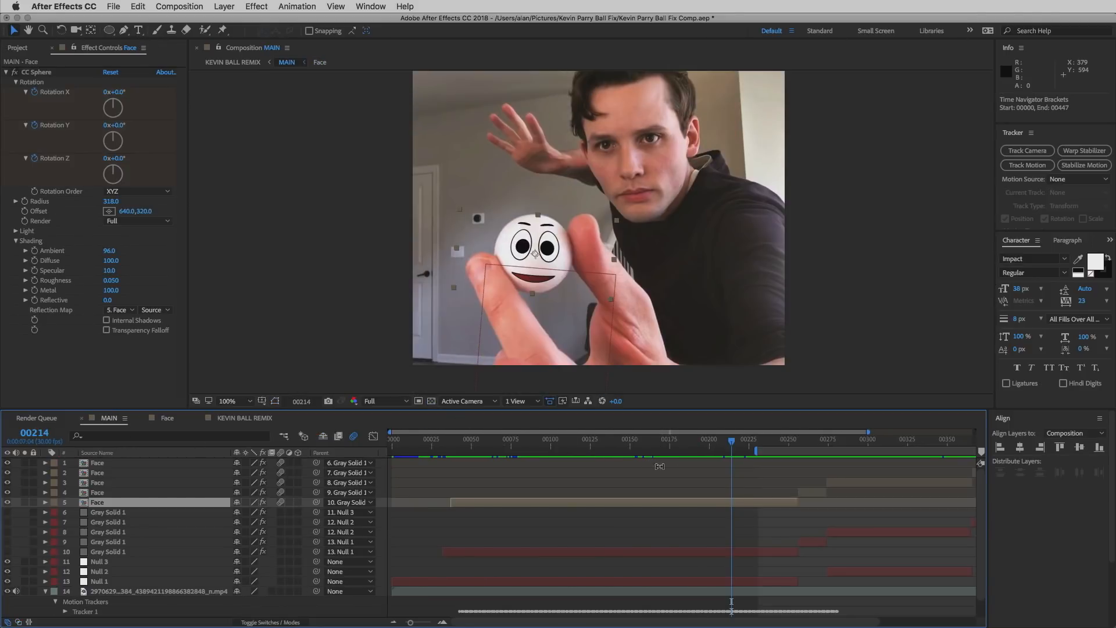
pyautogui.click(843, 443)
pyautogui.moveTo(847, 443); pyautogui.dragTo(896, 443)
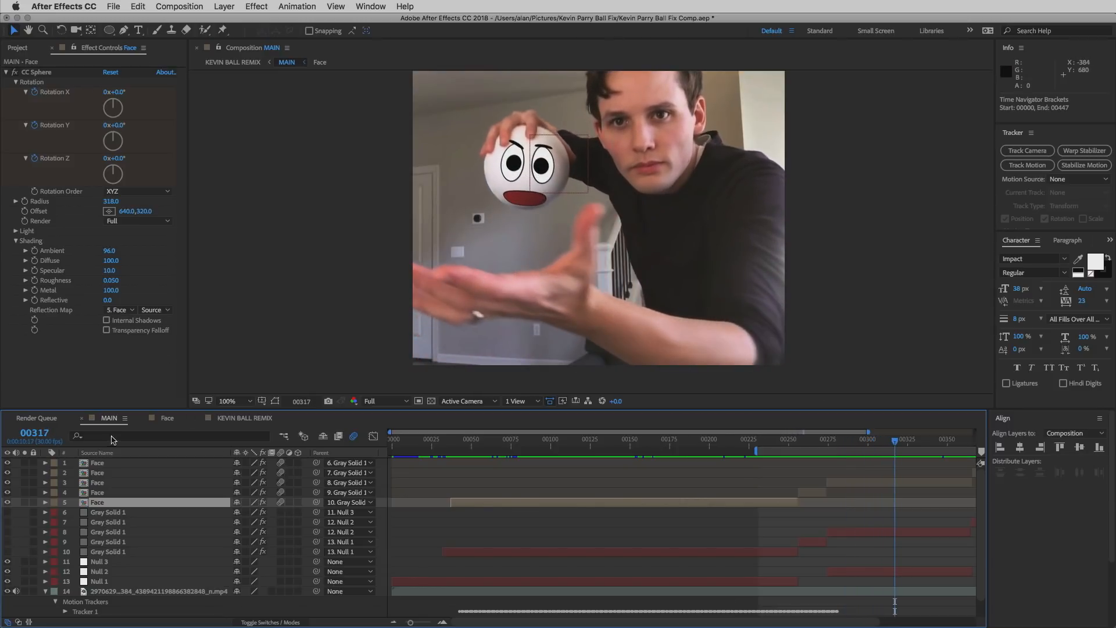
# - On Face layer 3 in MAIN, try different CC Sphere Rotation X angles, and undo the change
pyautogui.click(103, 474)
pyautogui.click(113, 484)
pyautogui.moveTo(119, 91); pyautogui.dragTo(106, 100)
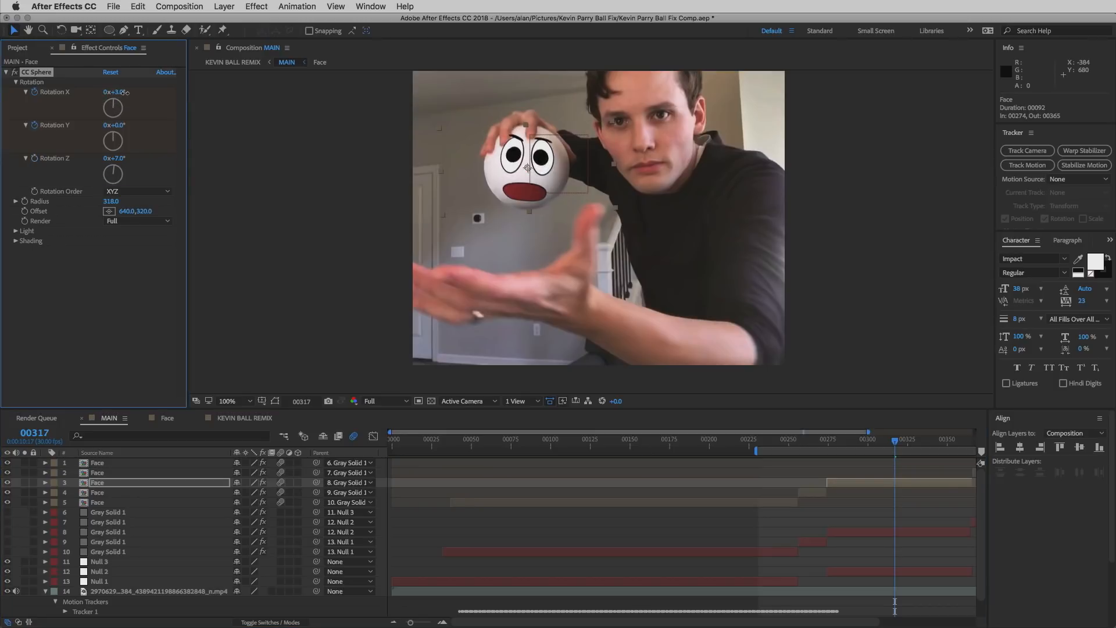
pyautogui.press('super+z')
# - Go to frame 268 in MAIN and examine closely how the fingers meet the face on the ball
pyautogui.click(452, 453)
pyautogui.moveTo(452, 452); pyautogui.dragTo(817, 456)
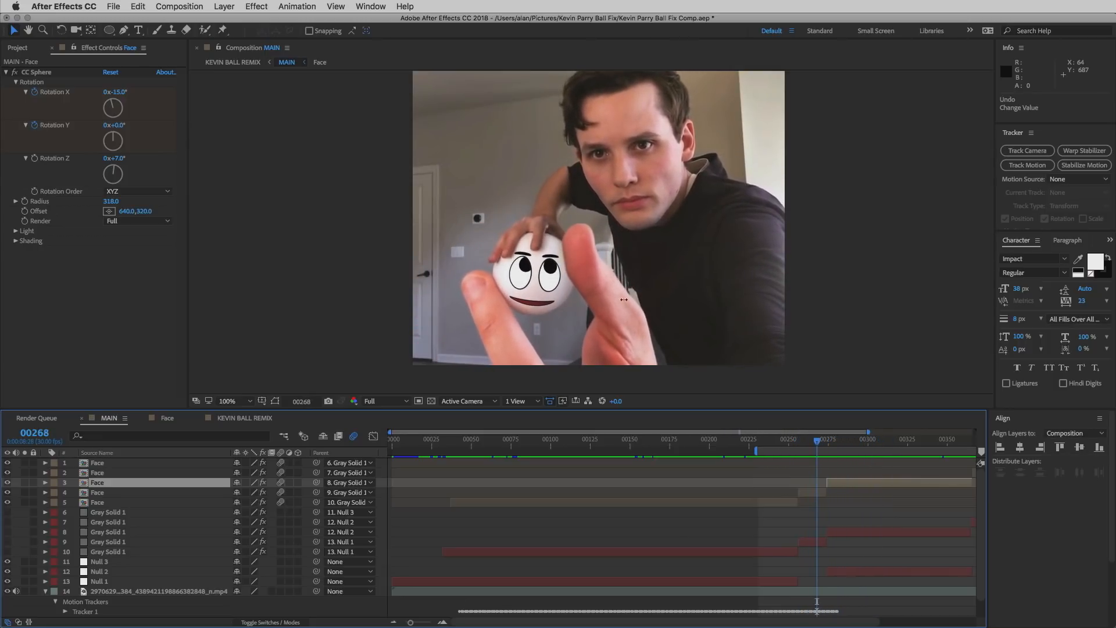
pyautogui.scroll(2, 624, 299)
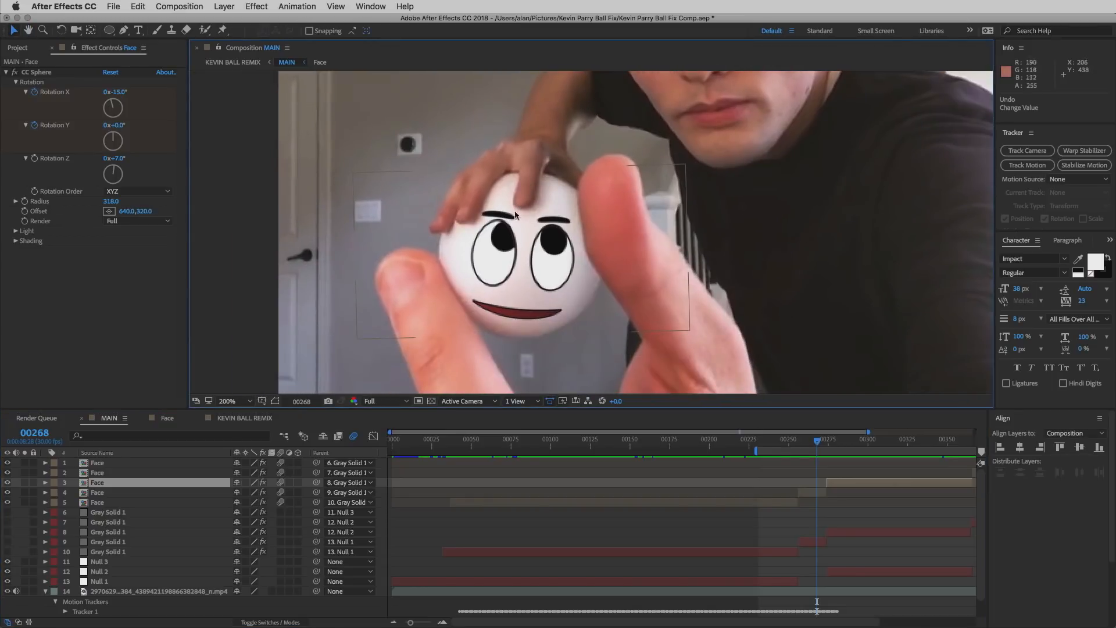
pyautogui.scroll(2, 435, 212)
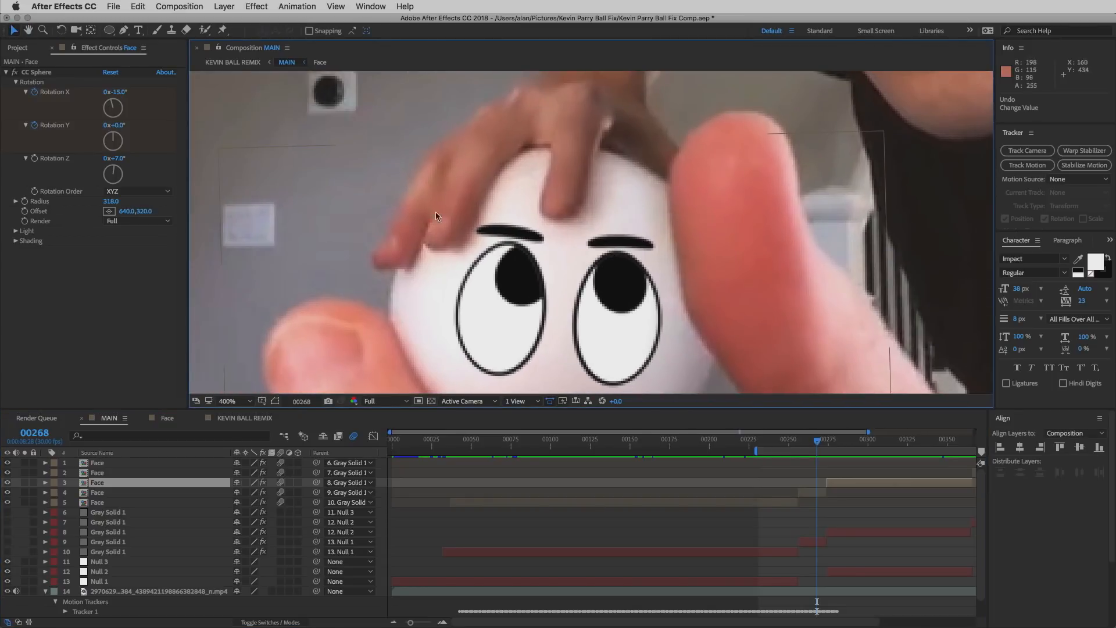
pyautogui.scroll(-5, 407, 243)
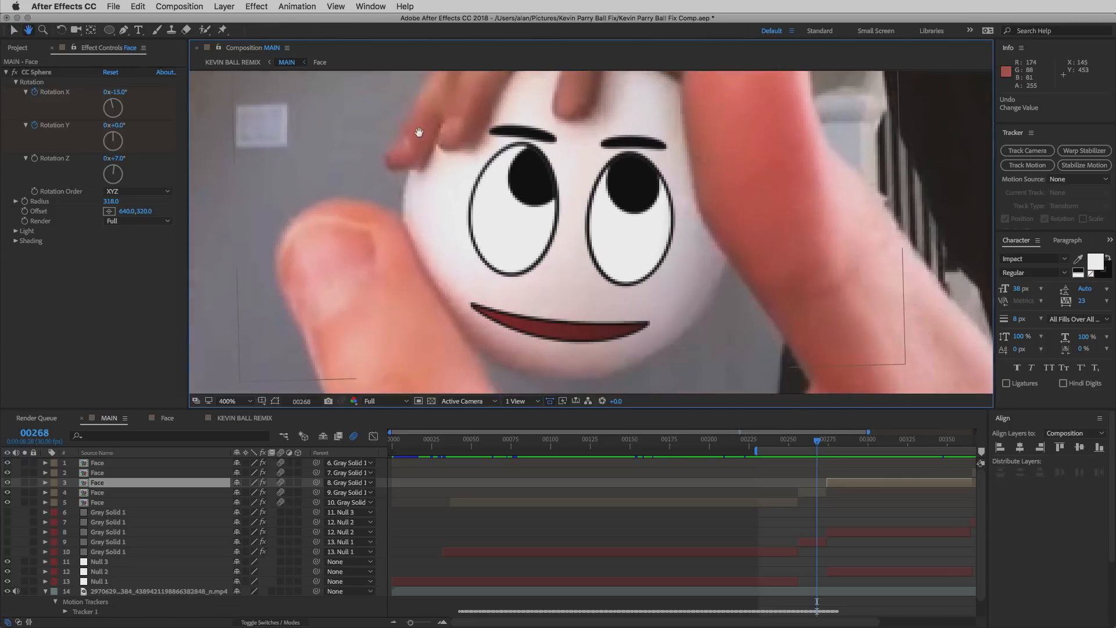
pyautogui.scroll(-2, 765, 344)
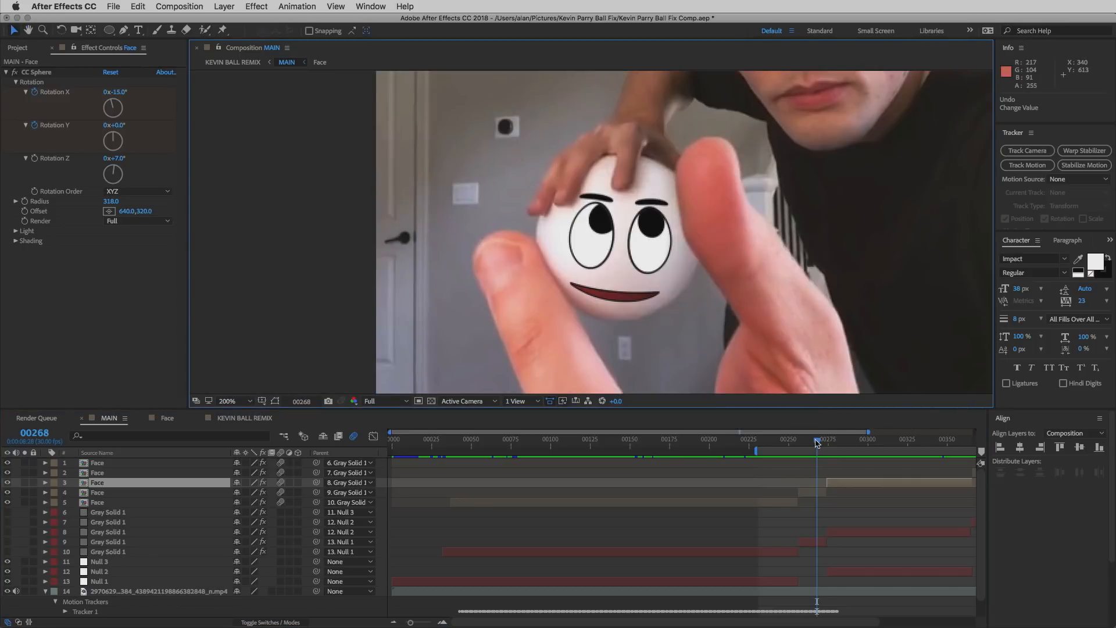
# - View the whole frame at frame 332 in MAIN, and go to the motion-blurred ball at frame 368
pyautogui.moveTo(817, 442); pyautogui.dragTo(919, 443)
pyautogui.moveTo(727, 217); pyautogui.dragTo(727, 296)
pyautogui.moveTo(913, 448); pyautogui.dragTo(910, 446)
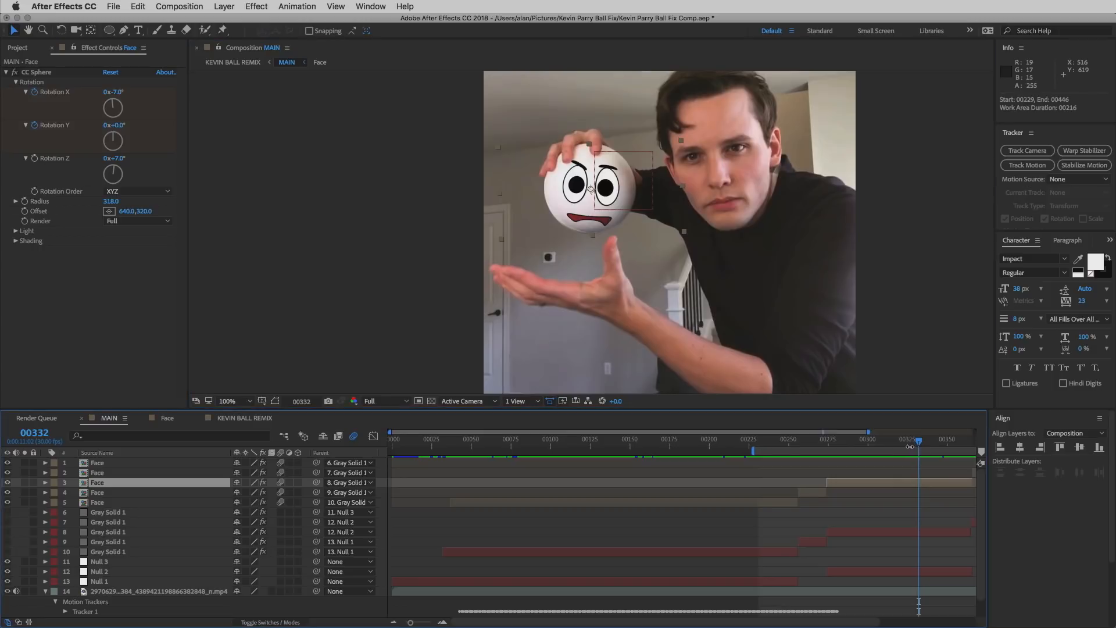
pyautogui.hscroll(5, 913, 494)
pyautogui.click(847, 440)
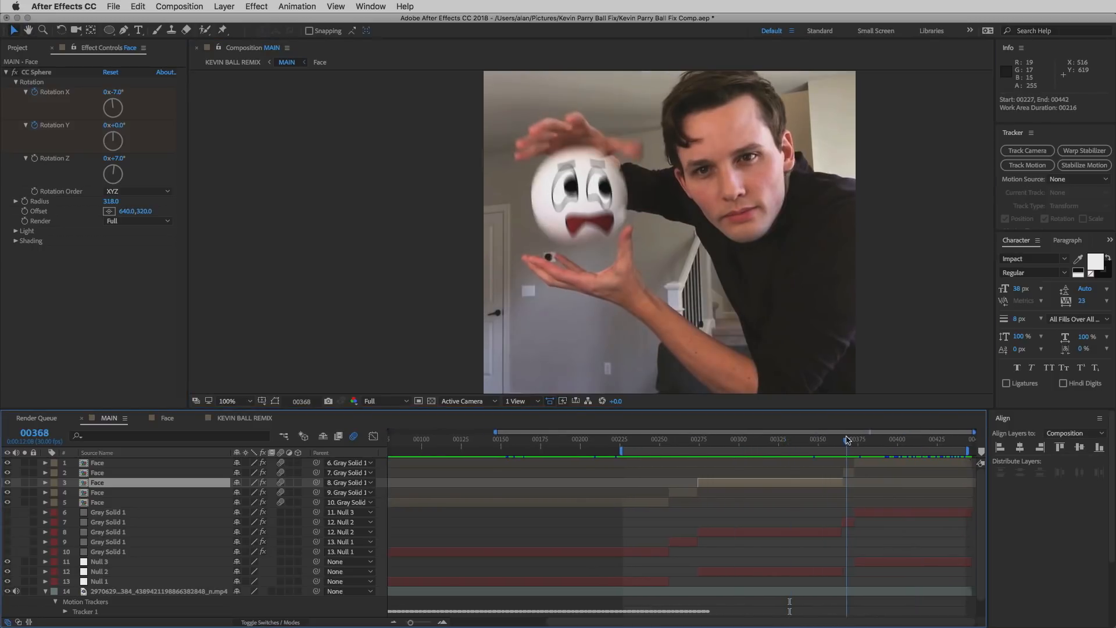
# - Step back and forth frame by frame through the fast ball movement near frame 368, and scrub on to frame 392
pyautogui.press('pagedown')
pyautogui.press('pagedown')
pyautogui.press('pagedown')
pyautogui.press('pagedown')
pyautogui.press('pageup')
pyautogui.press('pageup')
pyautogui.press('pageup')
pyautogui.press('pageup')
pyautogui.press('pageup')
pyautogui.press('pagedown')
pyautogui.press('pagedown')
pyautogui.press('pagedown')
pyautogui.press('pagedown')
pyautogui.moveTo(849, 443); pyautogui.dragTo(882, 456)
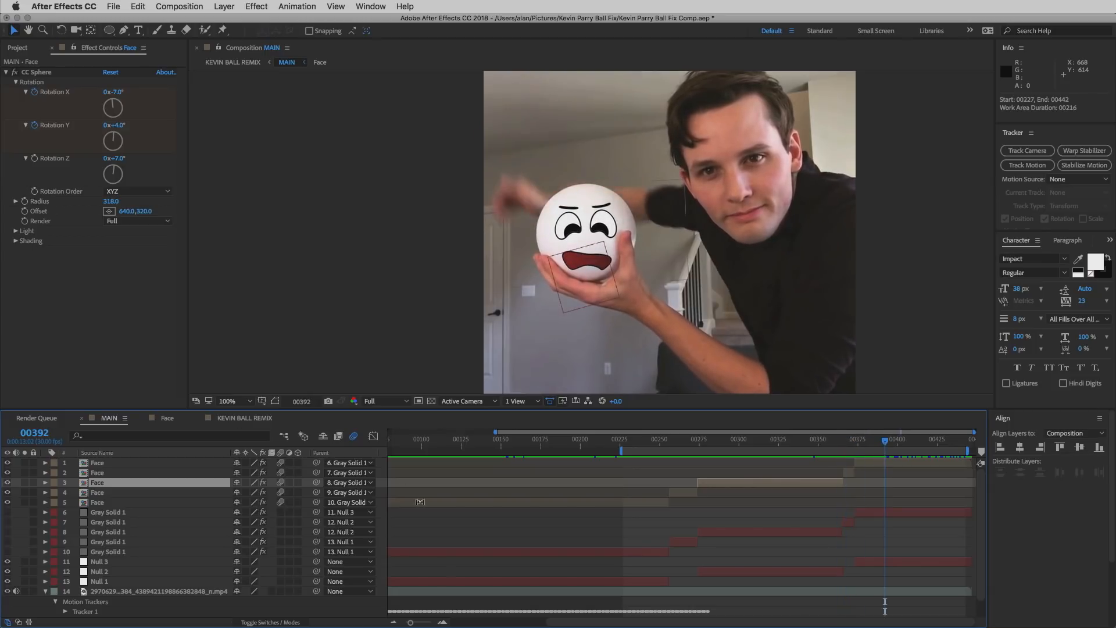
# - Open the KEVIN BALL REMIX composition and examine the flat_logo_0025.png overlay up close at frame 86
pyautogui.click(217, 419)
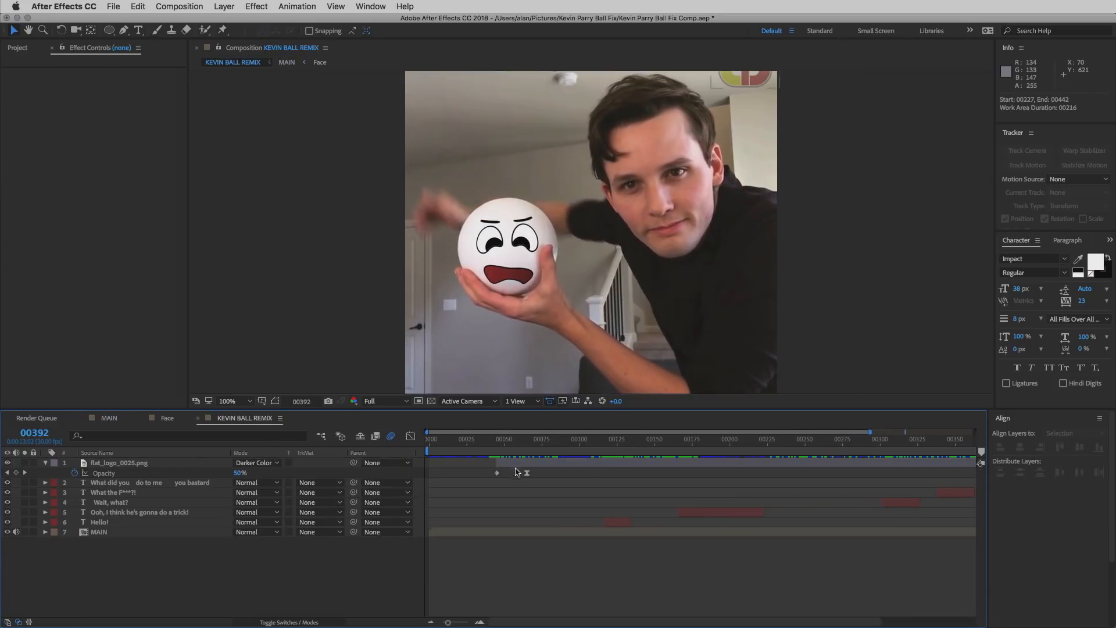
pyautogui.moveTo(487, 447); pyautogui.dragTo(528, 446)
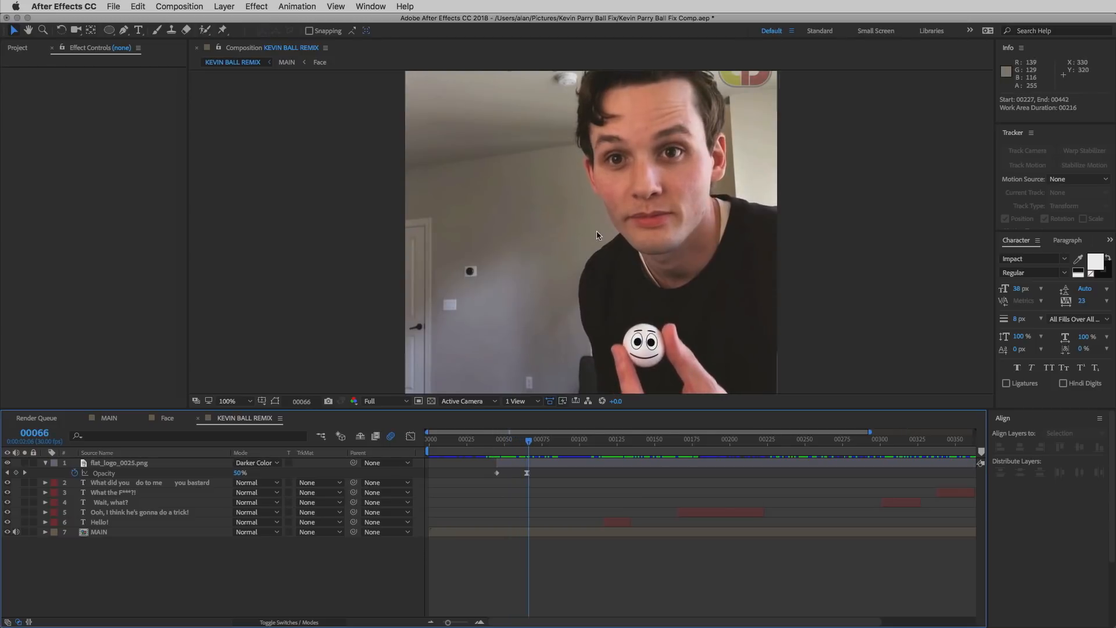
pyautogui.moveTo(487, 321); pyautogui.dragTo(486, 387)
pyautogui.moveTo(527, 447); pyautogui.dragTo(560, 446)
pyautogui.moveTo(737, 186); pyautogui.dragTo(705, 248)
pyautogui.scroll(1, 705, 247)
pyautogui.moveTo(696, 229); pyautogui.dragTo(627, 248)
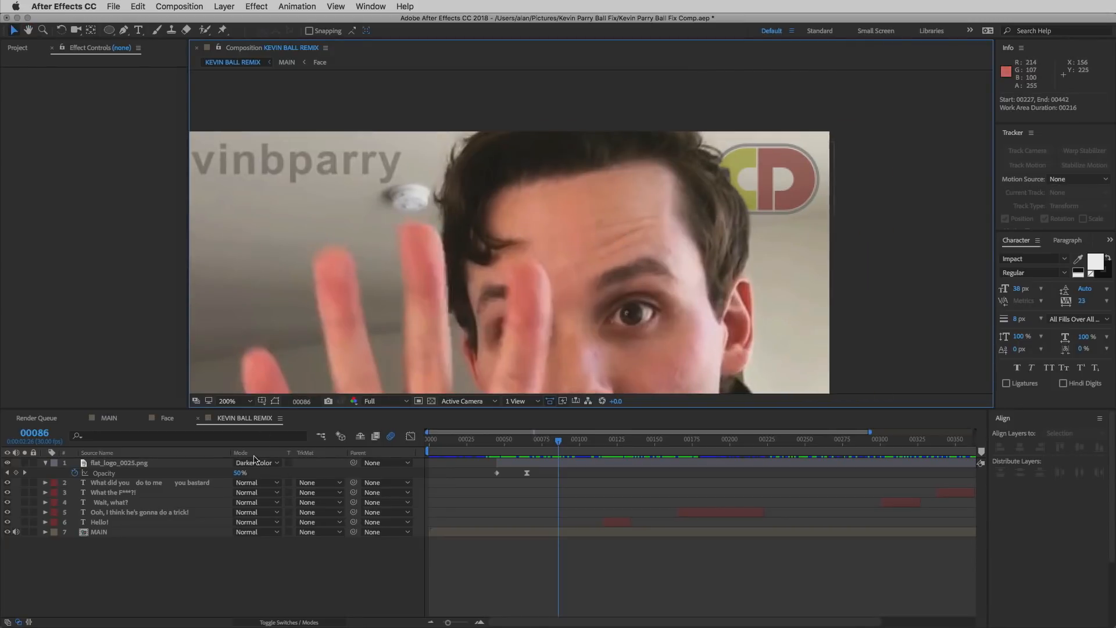
# - Try the Normal blending mode on the flat_logo_0025.png layer, and undo the change
pyautogui.click(256, 462)
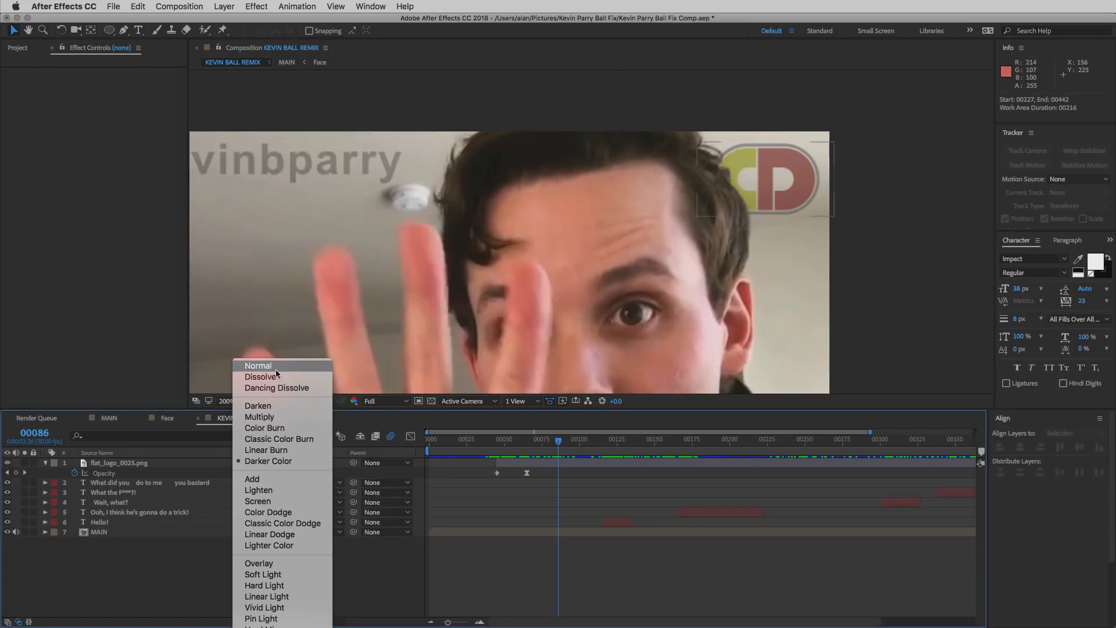
pyautogui.click(275, 369)
pyautogui.press('super+z')
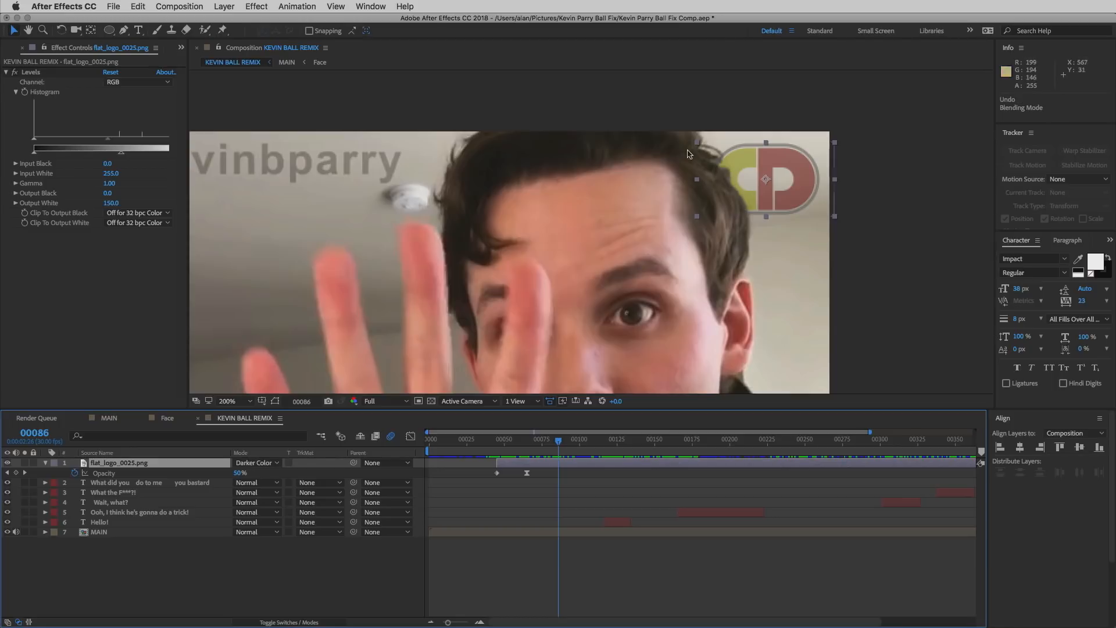
# - View more of the frame and scrub to the "Hello!" caption at frame 124
pyautogui.moveTo(593, 307); pyautogui.dragTo(621, 152)
pyautogui.scroll(-1, 609, 202)
pyautogui.moveTo(601, 214); pyautogui.dragTo(679, 172)
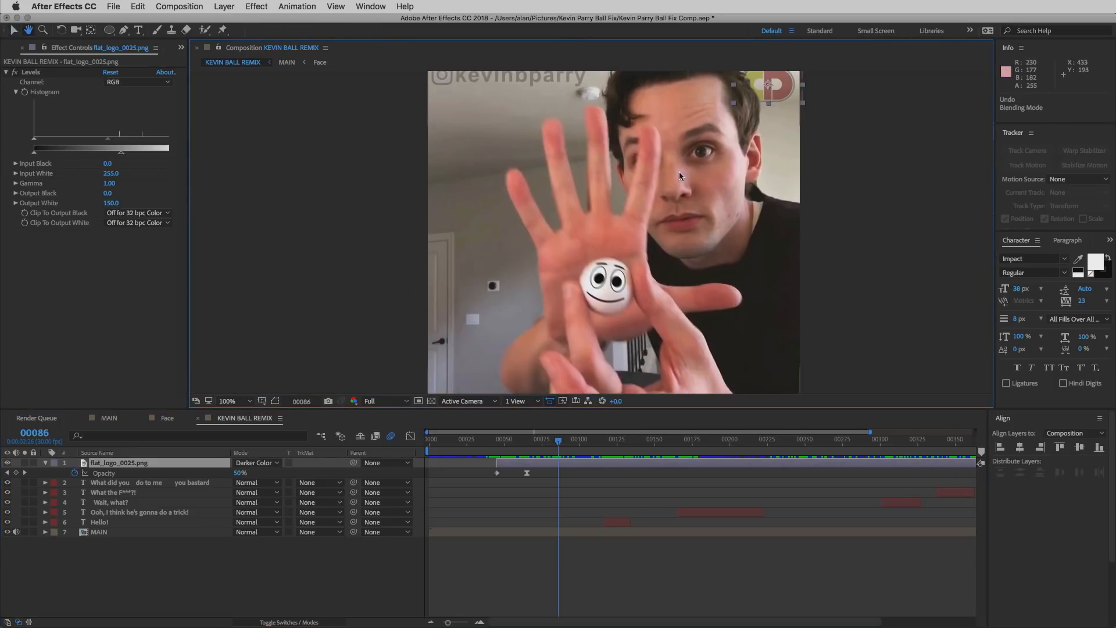
pyautogui.click(613, 443)
pyautogui.moveTo(632, 343); pyautogui.dragTo(626, 299)
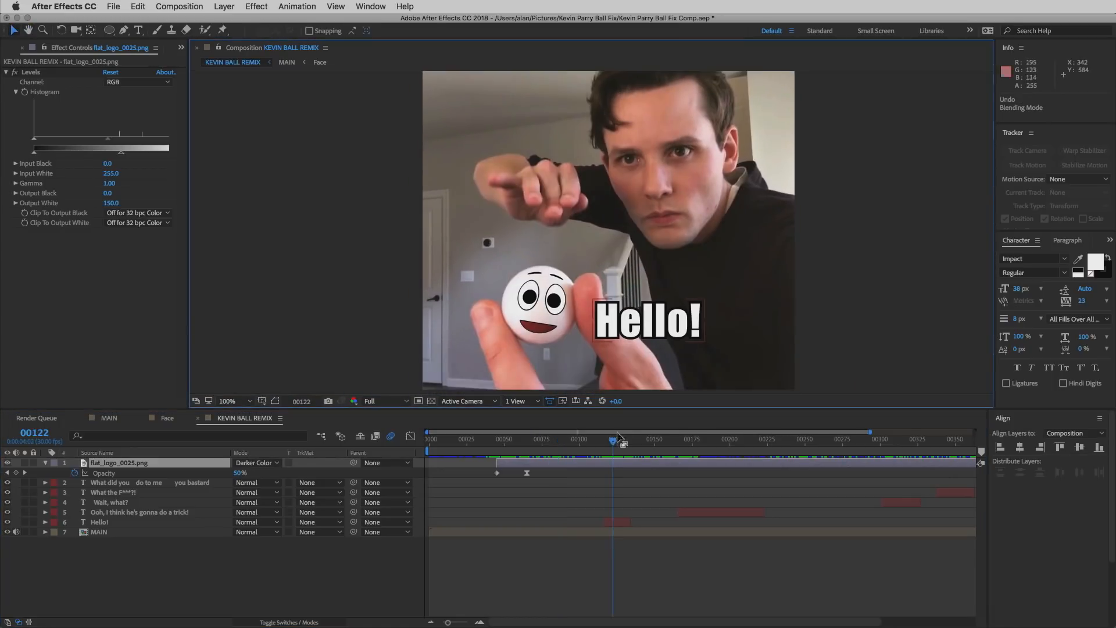
pyautogui.moveTo(616, 444); pyautogui.dragTo(617, 443)
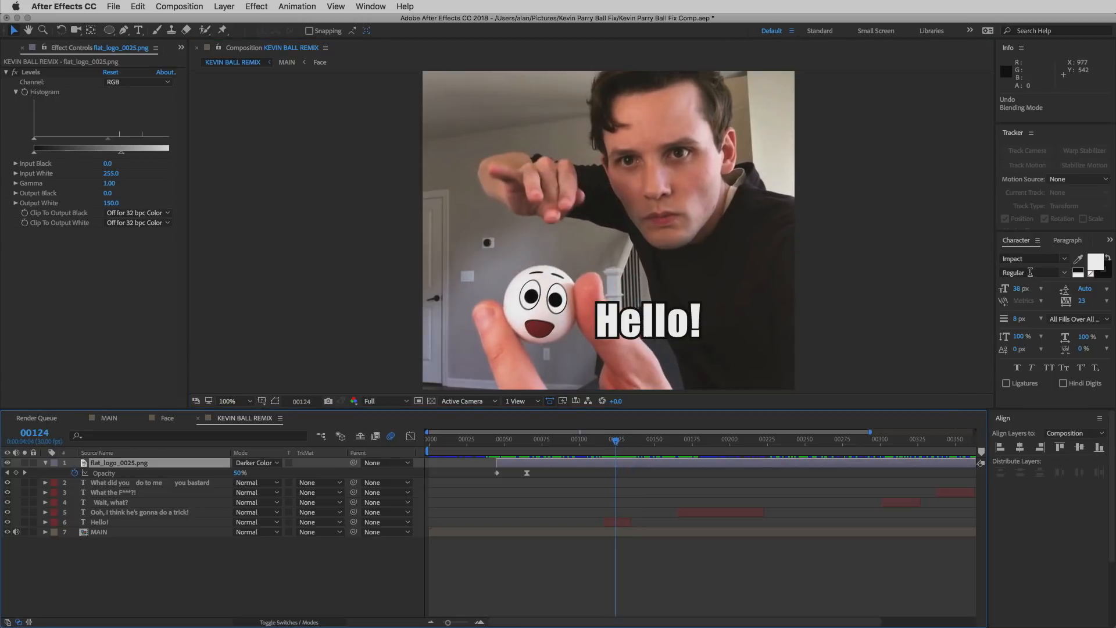
# - Go to frame 188, select the "Ooh, I think he's gonna do a trick!" text layer and examine its lettering up close
pyautogui.click(618, 444)
pyautogui.moveTo(617, 447); pyautogui.dragTo(719, 523)
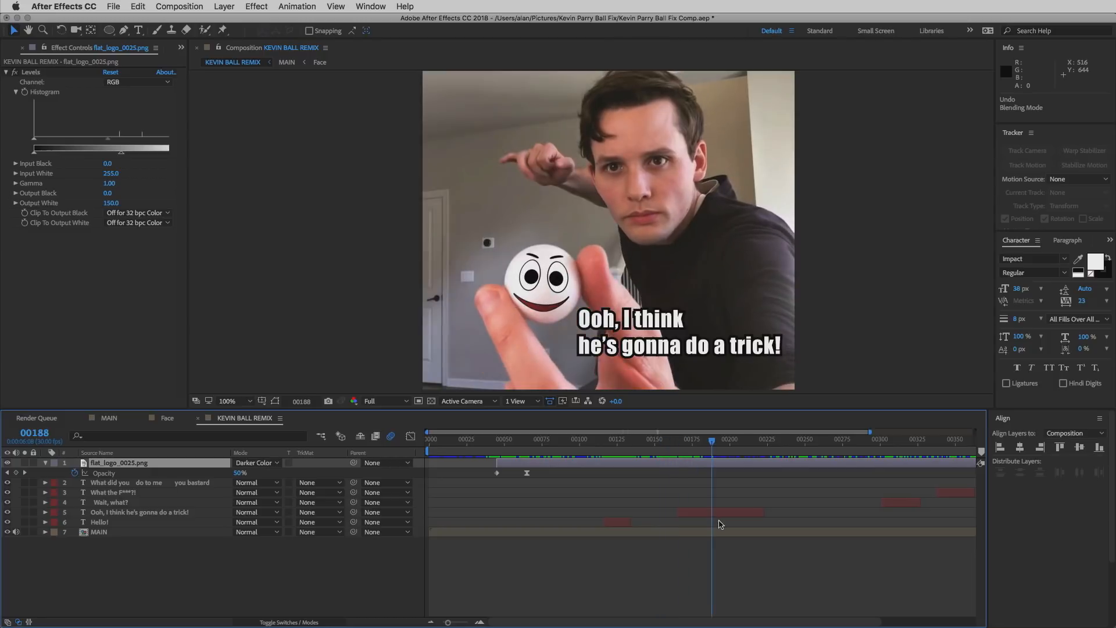
pyautogui.click(716, 515)
pyautogui.press('.')
pyautogui.moveTo(715, 356); pyautogui.dragTo(617, 181)
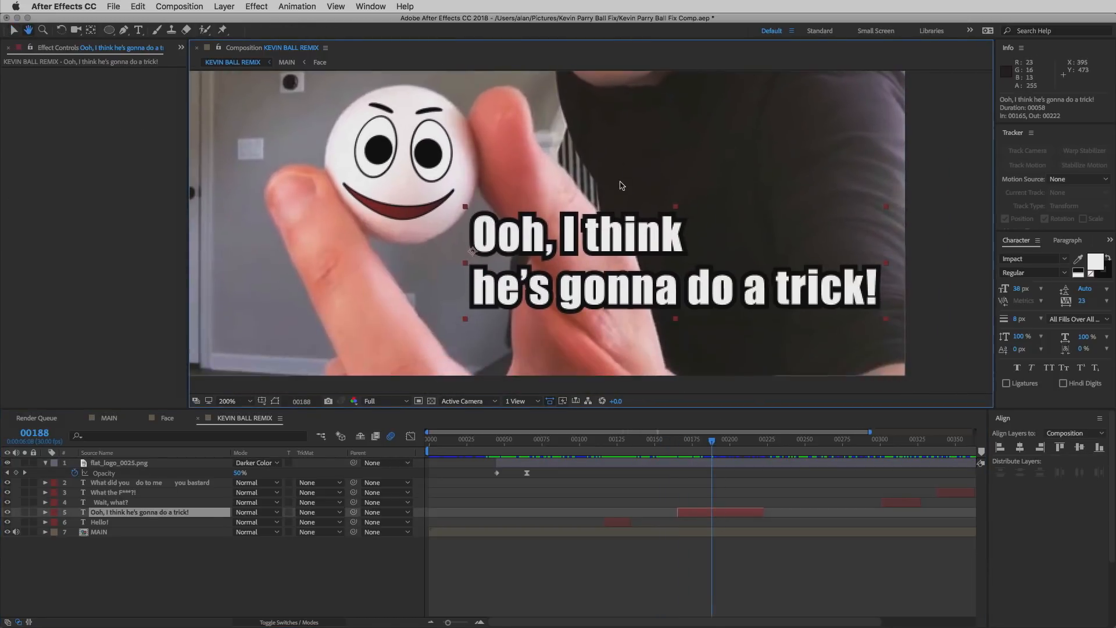
pyautogui.scroll(2, 668, 253)
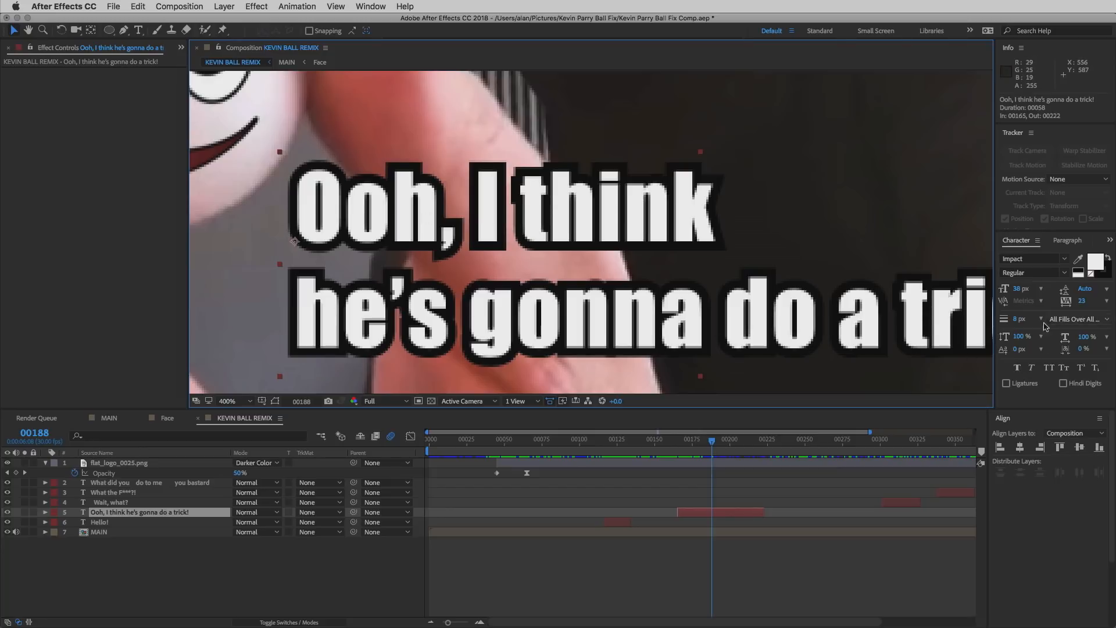
# - Try Fill Over Stroke on the selected caption, and set it back to All Fills Over All Strokes
pyautogui.click(1075, 325)
pyautogui.click(1073, 321)
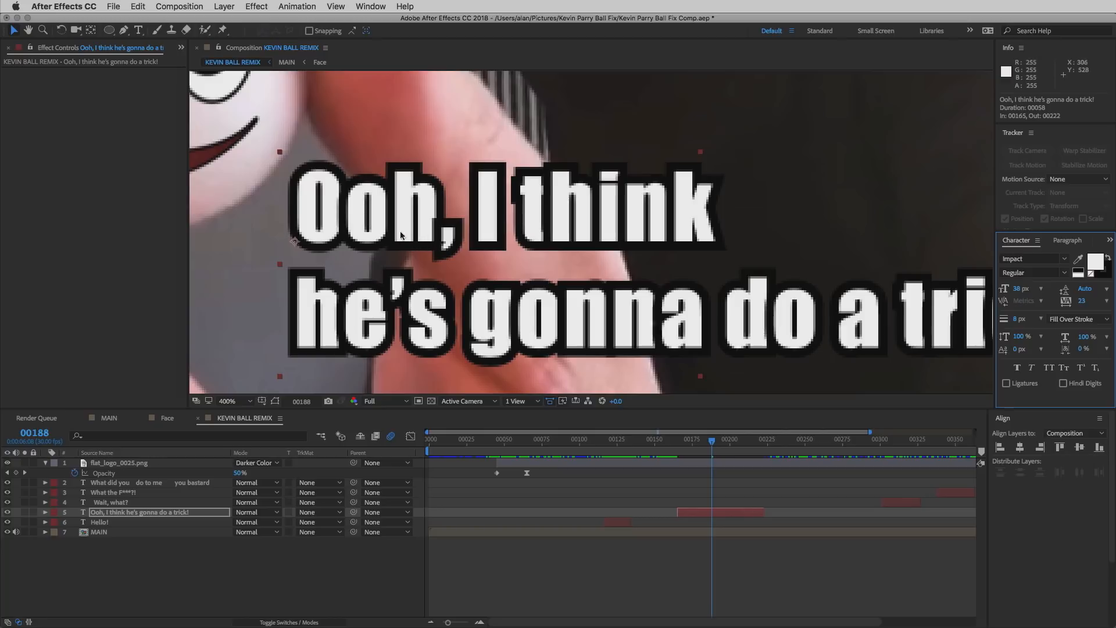
pyautogui.moveTo(995, 308); pyautogui.dragTo(895, 314)
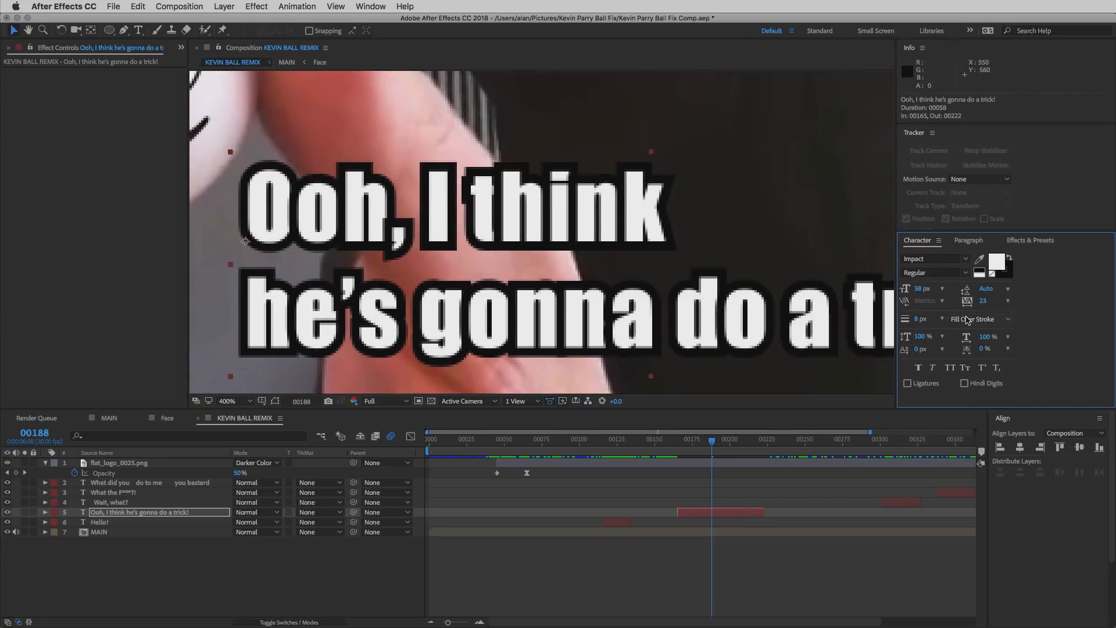
pyautogui.click(970, 319)
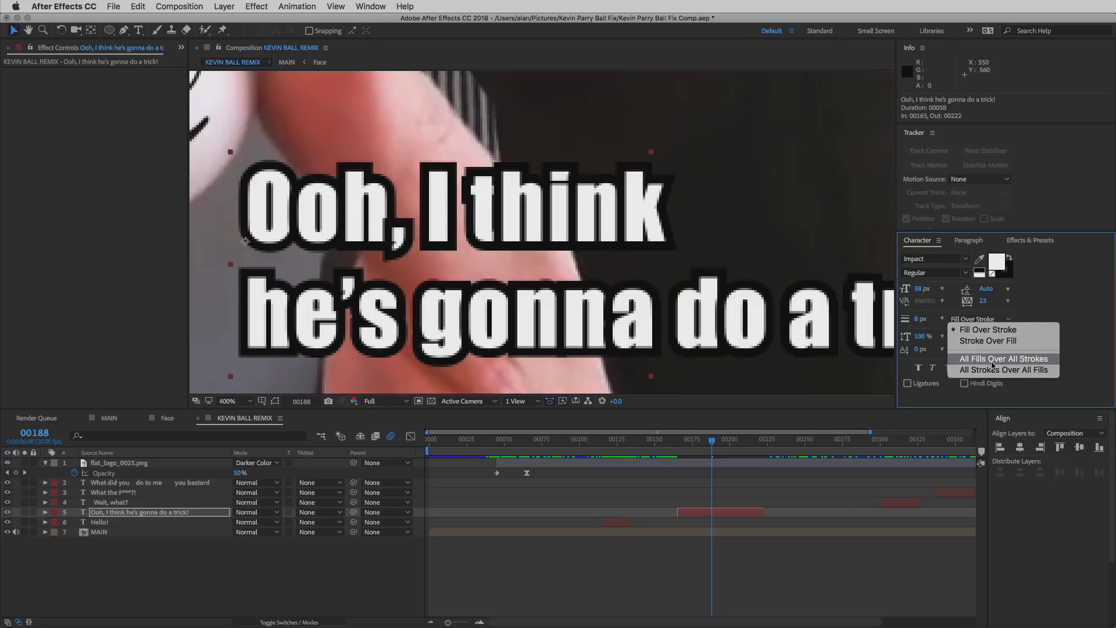
pyautogui.press('Return')
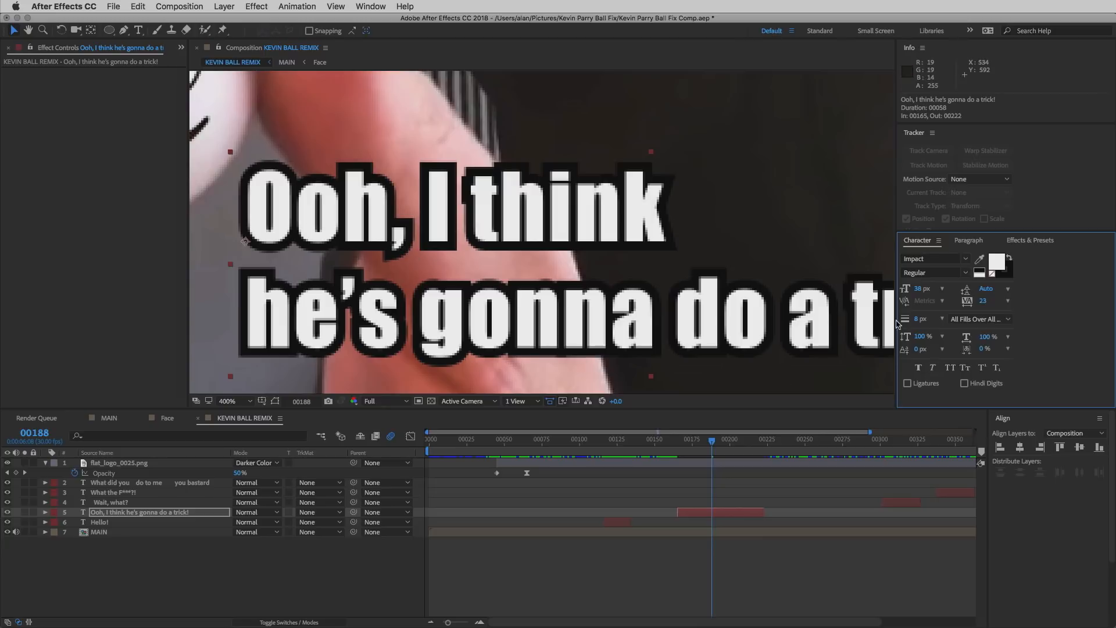
pyautogui.moveTo(905, 320); pyautogui.dragTo(996, 321)
# - Show the whole KEVIN BALL REMIX duration in the timeline and scrub through it to frame 364
pyautogui.scroll(-4, 686, 277)
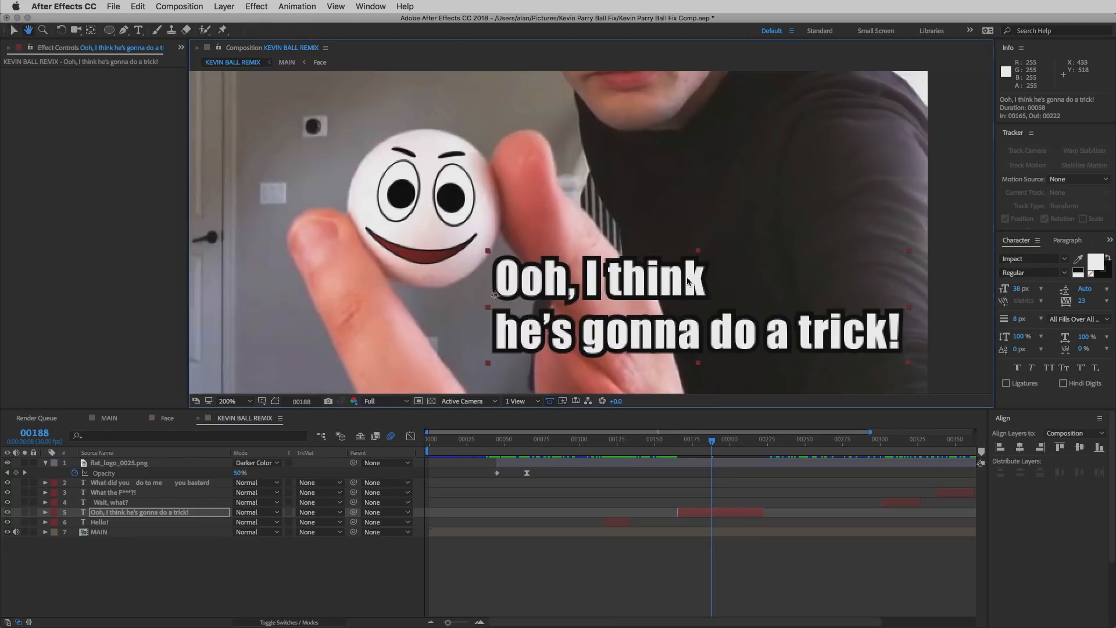
pyautogui.moveTo(732, 448); pyautogui.dragTo(922, 443)
pyautogui.doubleClick(918, 433)
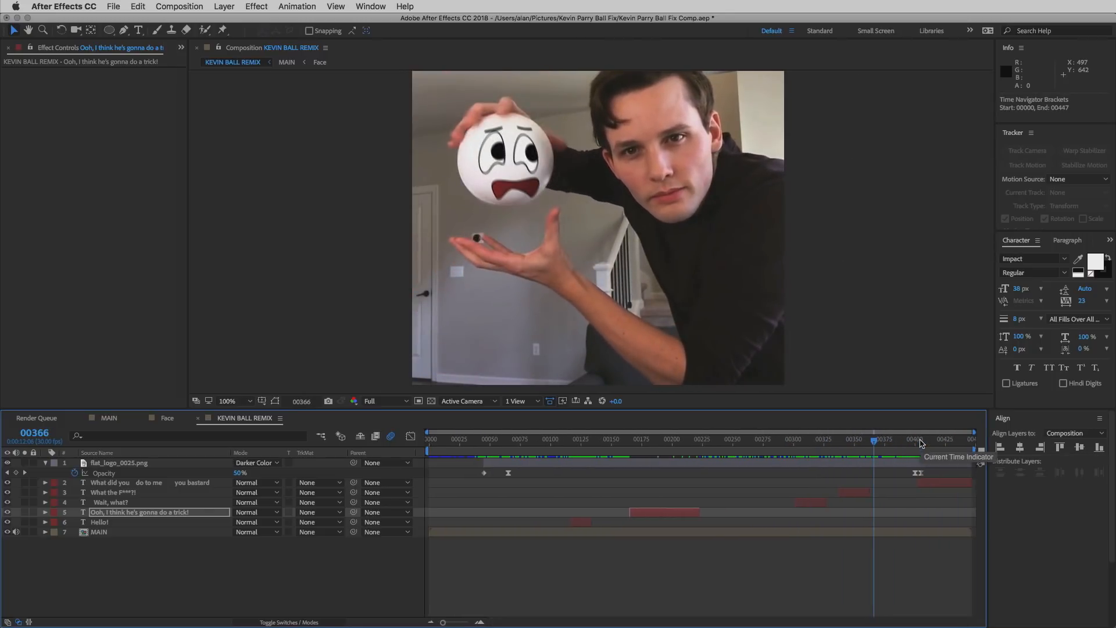
pyautogui.moveTo(646, 444); pyautogui.dragTo(885, 457)
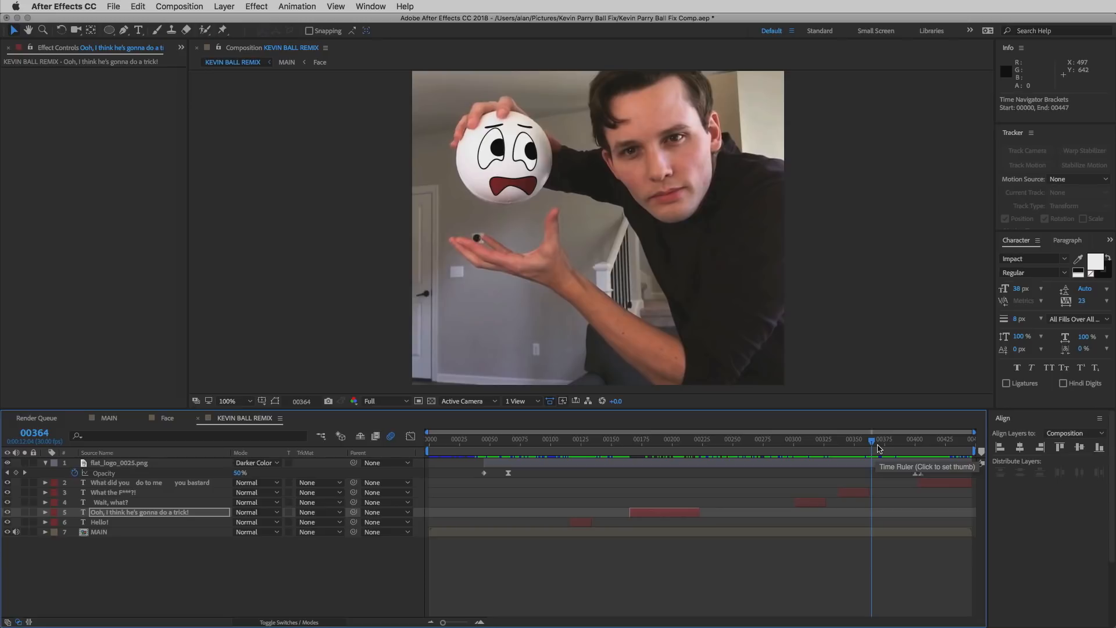
# - Scrub ahead to frame 386 and back to frame 330 to review the ball's facial expressions
pyautogui.moveTo(883, 441)
pyautogui.mouseDown()
pyautogui.moveTo(922, 440)
pyautogui.moveTo(899, 441)
pyautogui.mouseUp()
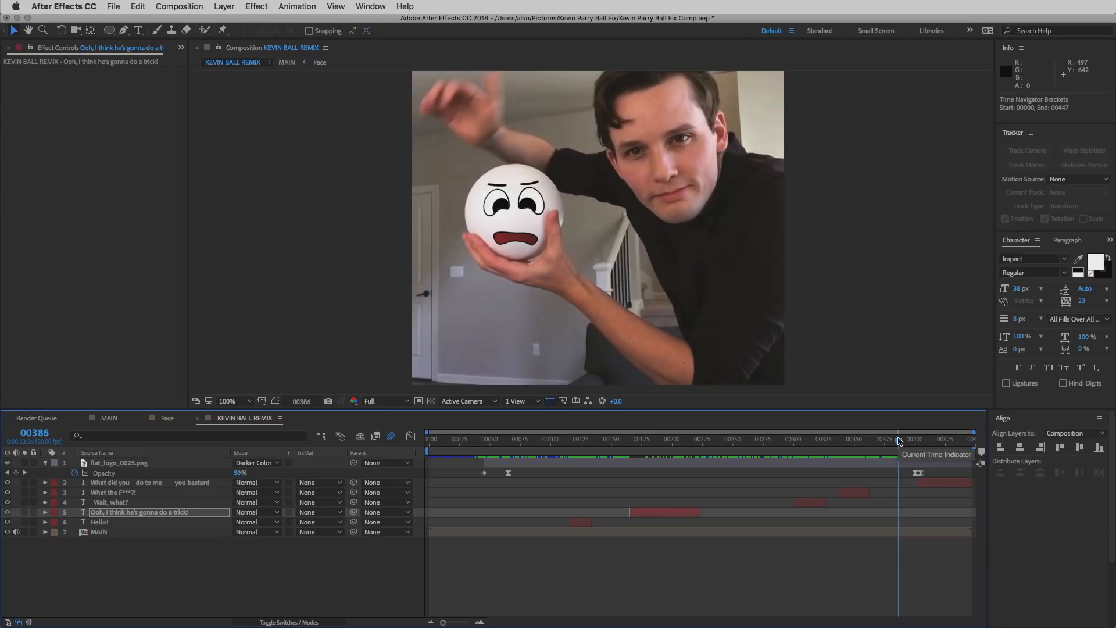
pyautogui.moveTo(894, 441); pyautogui.dragTo(891, 443)
pyautogui.moveTo(749, 442); pyautogui.dragTo(830, 435)
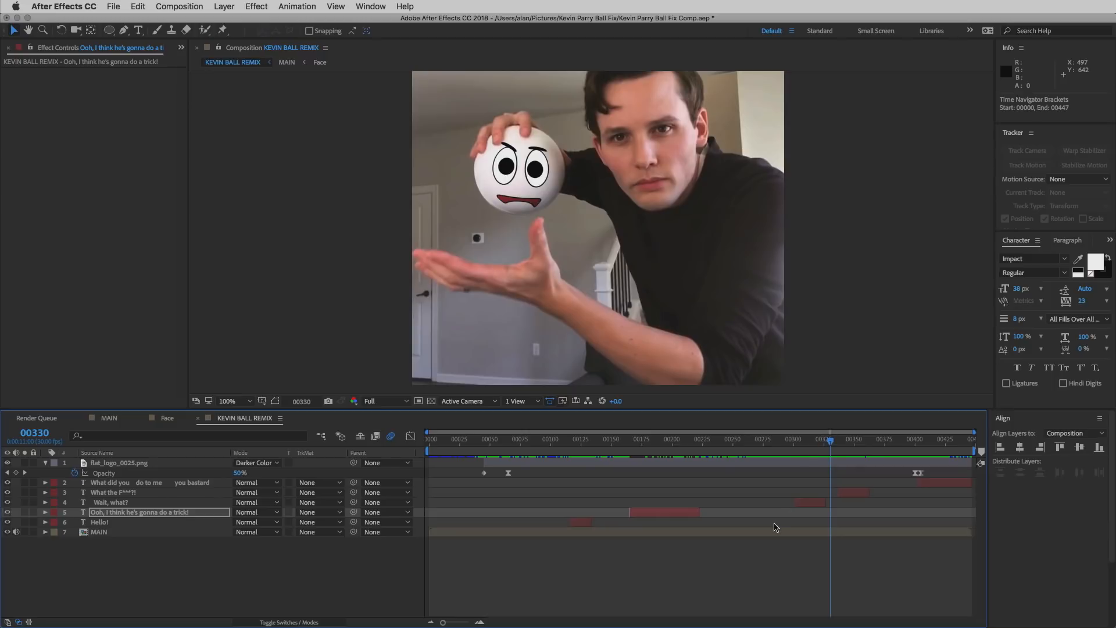